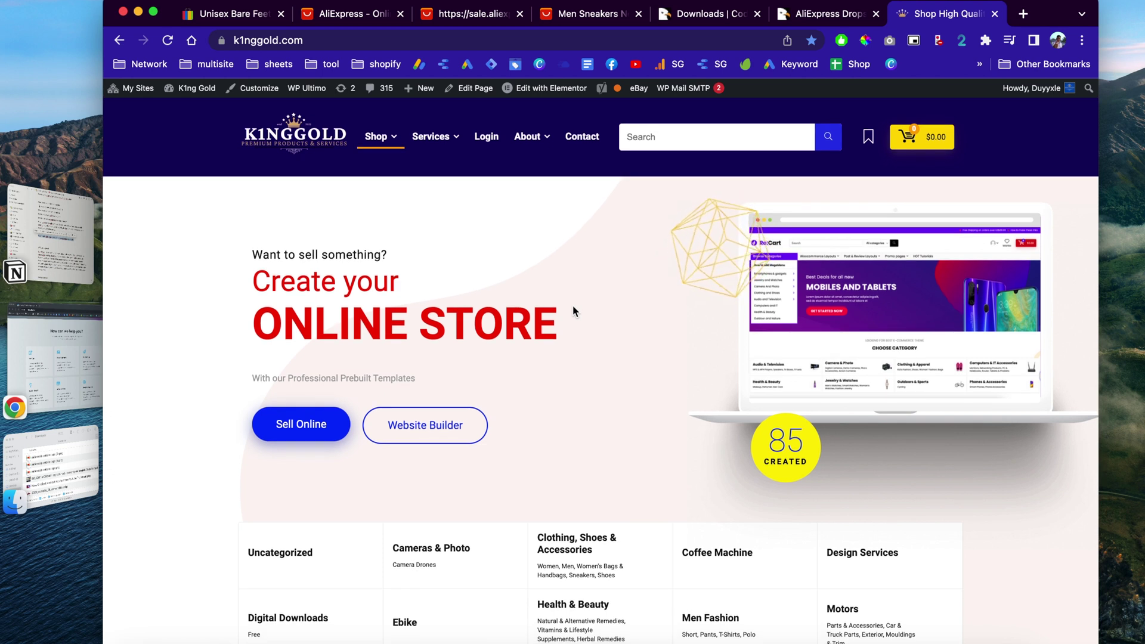
- Browse the K1ngGold homepage categories and latest sneakers, then go to the admin Dashboard
{"action": "scroll", "coordinate": [572, 310], "scroll_direction": "down", "scroll_amount": 5}
{"action": "scroll", "coordinate": [572, 309], "scroll_direction": "down", "scroll_amount": 9}
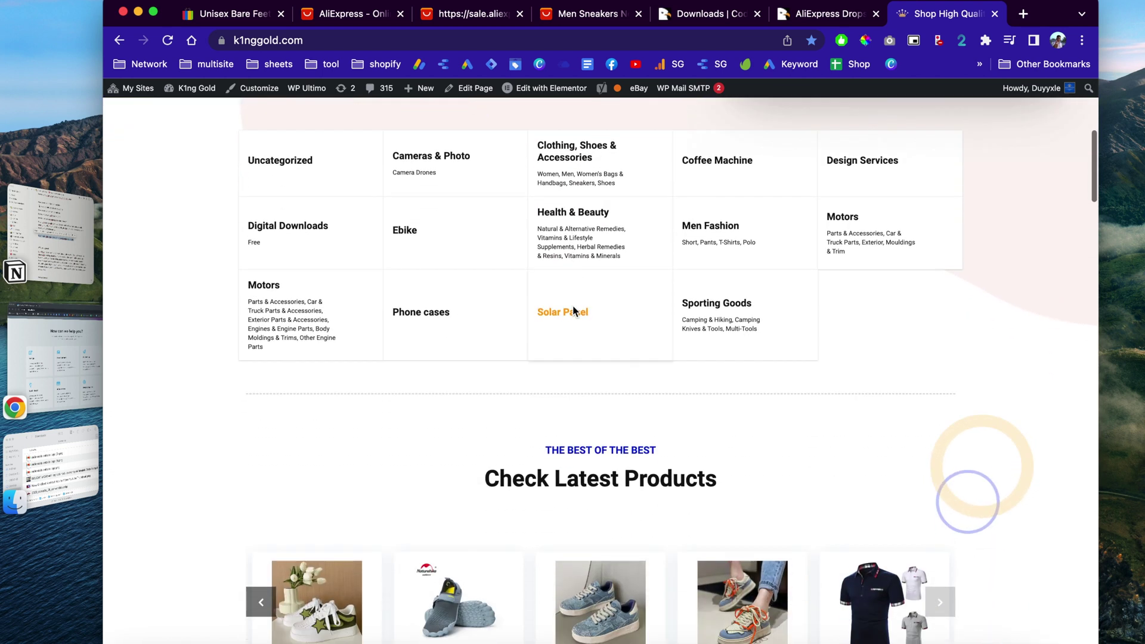
{"action": "scroll", "coordinate": [573, 312], "scroll_direction": "up", "scroll_amount": 2}
{"action": "scroll", "coordinate": [573, 310], "scroll_direction": "up", "scroll_amount": 10}
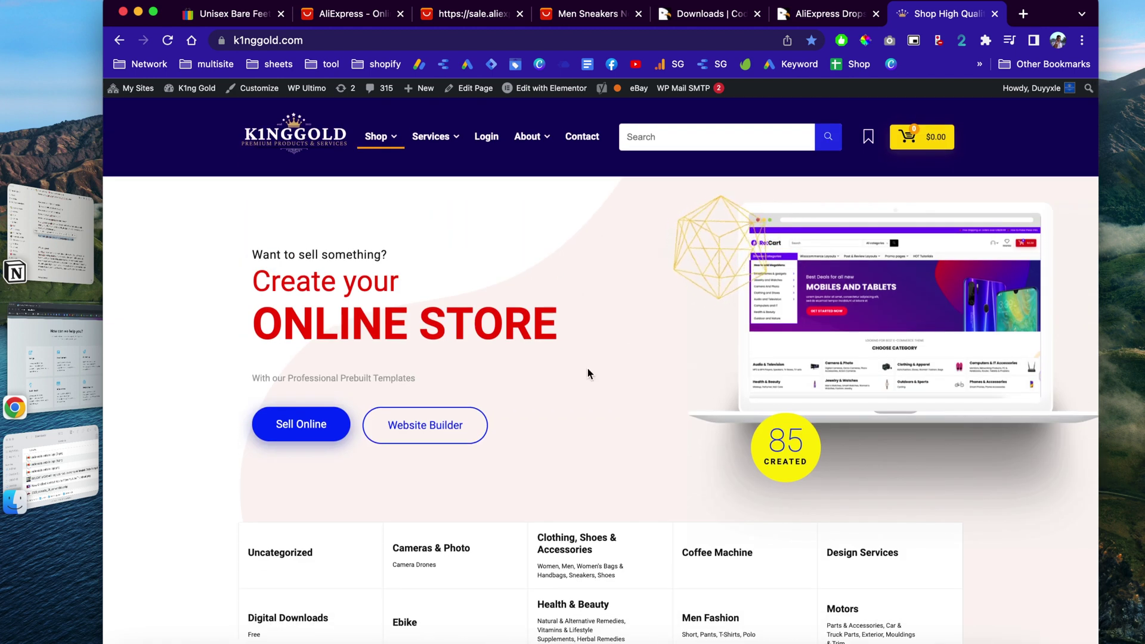
{"action": "scroll", "coordinate": [577, 372], "scroll_direction": "down", "scroll_amount": 2}
{"action": "scroll", "coordinate": [577, 372], "scroll_direction": "up", "scroll_amount": 3}
{"action": "scroll", "coordinate": [577, 377], "scroll_direction": "down", "scroll_amount": 15}
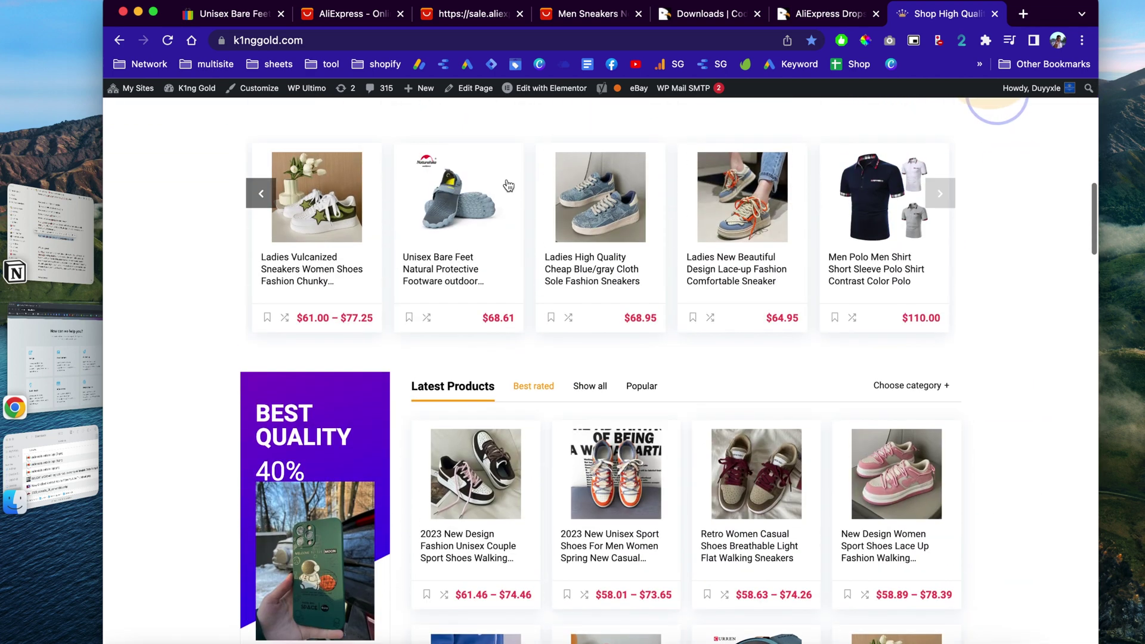
{"action": "scroll", "coordinate": [589, 345], "scroll_direction": "down", "scroll_amount": 8}
{"action": "scroll", "coordinate": [589, 344], "scroll_direction": "down", "scroll_amount": 2}
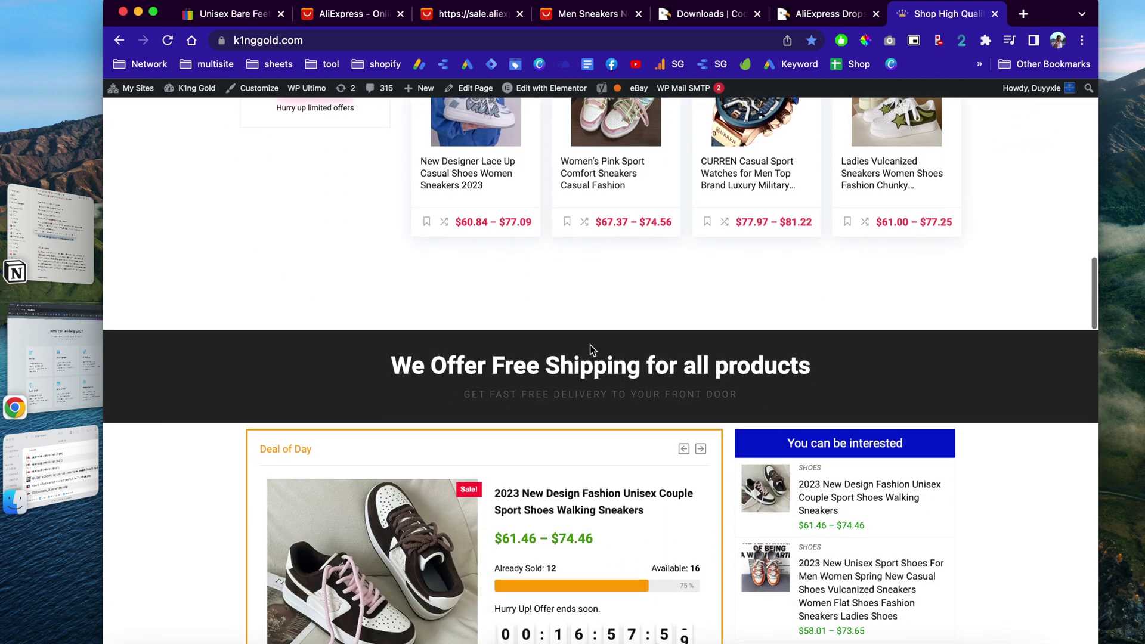
{"action": "scroll", "coordinate": [588, 350], "scroll_direction": "up", "scroll_amount": 20}
{"action": "left_click", "coordinate": [184, 109]}
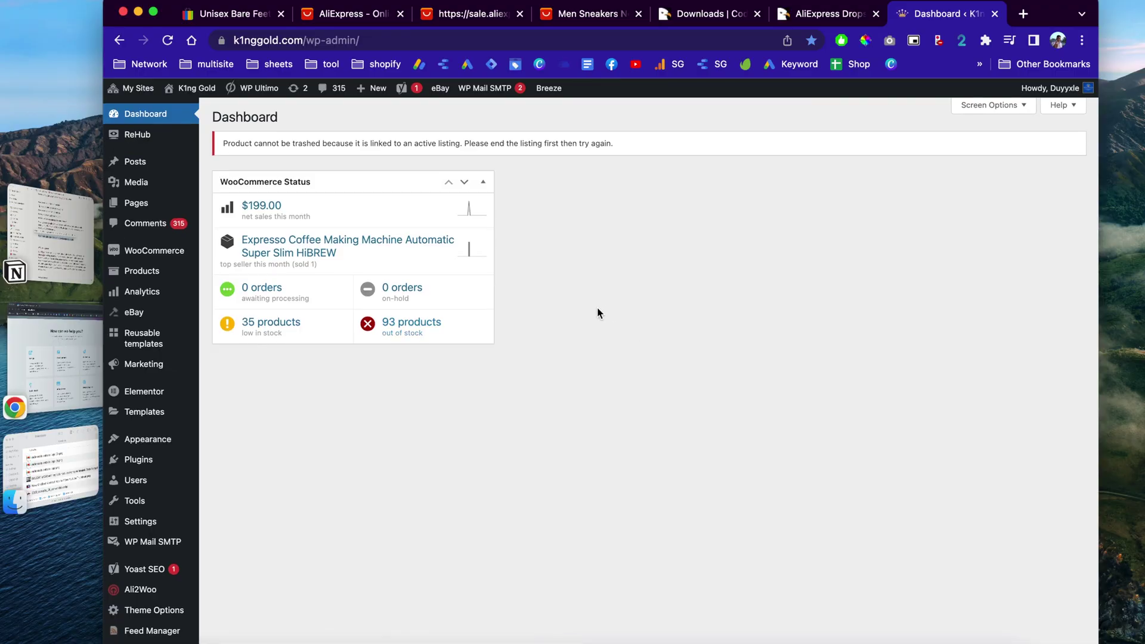
- Review the WooCommerce Status widget showing $199.00 net sales this month
{"action": "scroll", "coordinate": [597, 312], "scroll_direction": "down", "scroll_amount": 1}
{"action": "scroll", "coordinate": [597, 312], "scroll_direction": "up", "scroll_amount": 1}
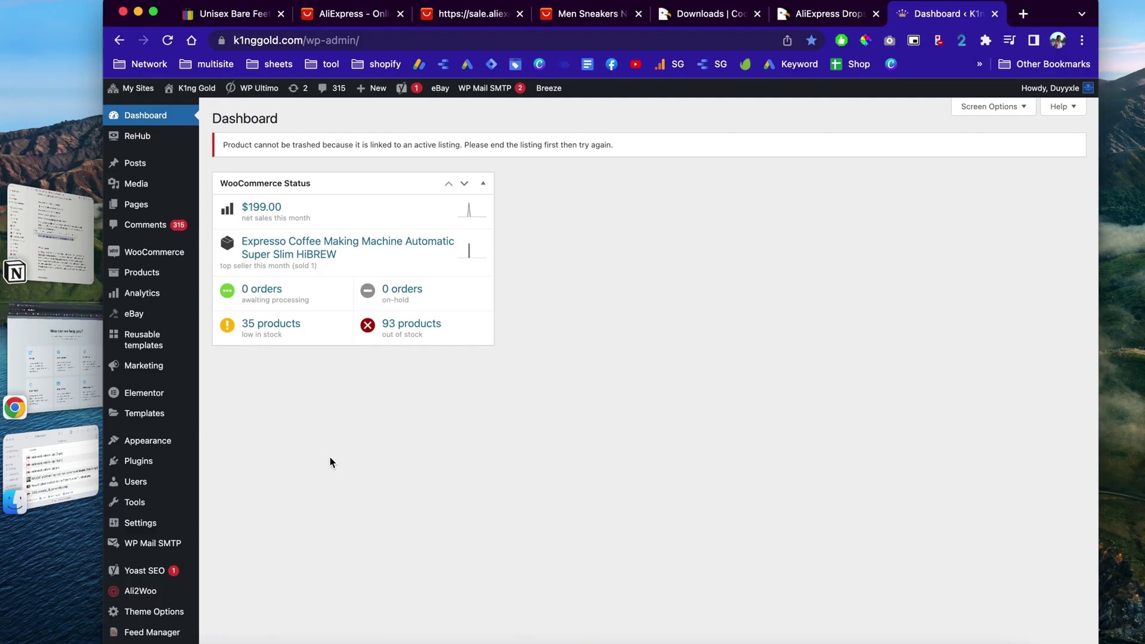
- Switch to the CodeCanyon tab for the $35 AliExpress Dropshipping Business plugin
{"action": "scroll", "coordinate": [331, 457], "scroll_direction": "down", "scroll_amount": 1}
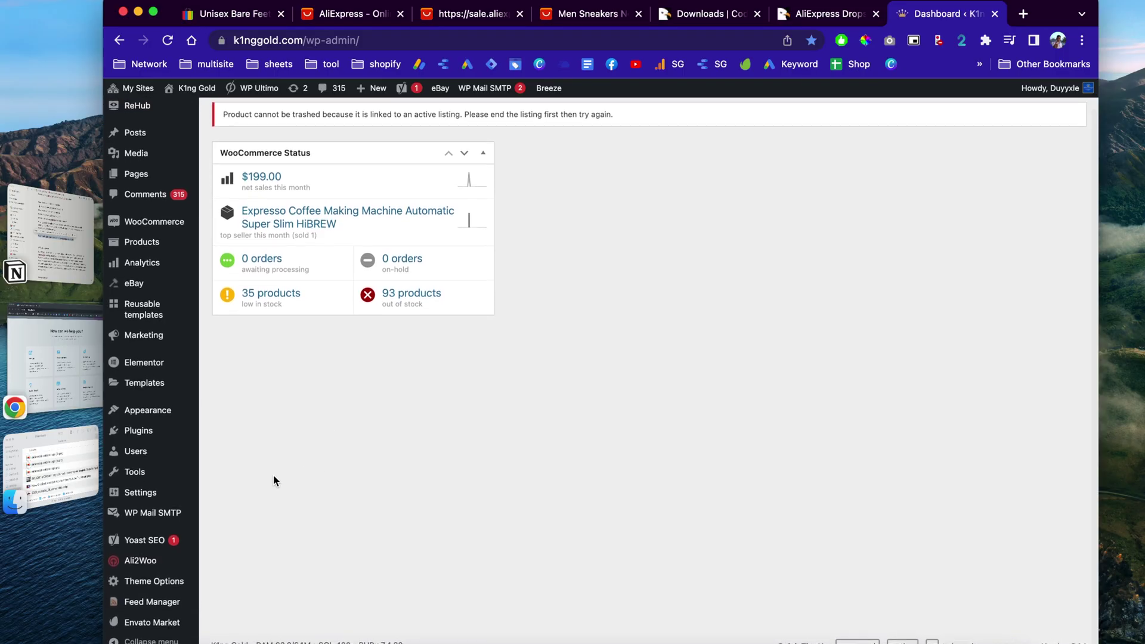
{"action": "mouse_move", "coordinate": [154, 566]}
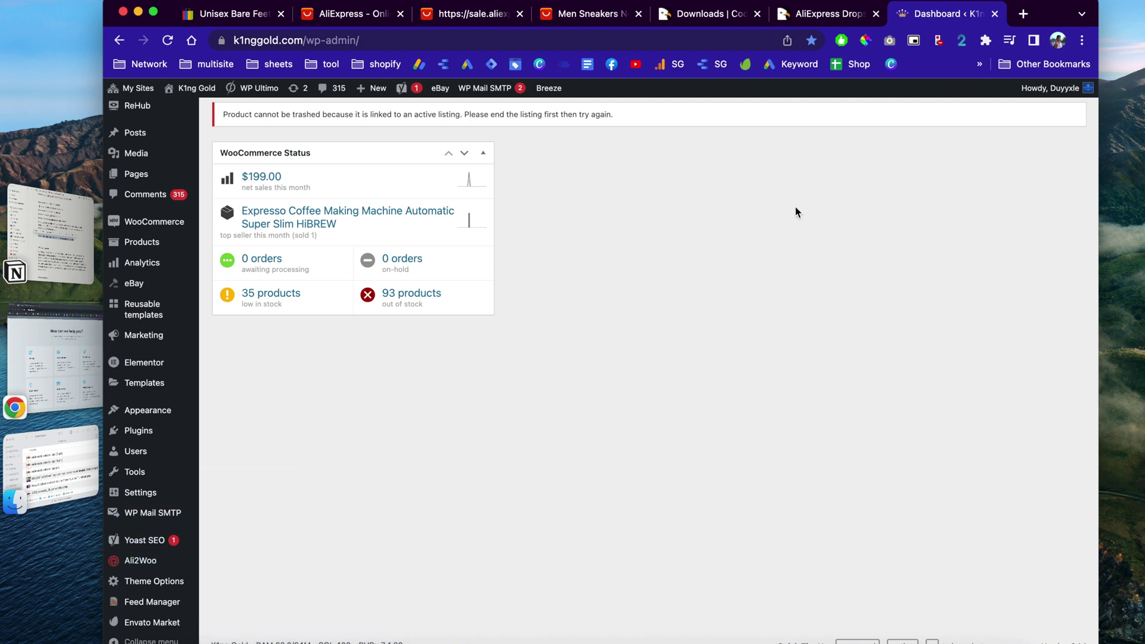
{"action": "left_click", "coordinate": [833, 17]}
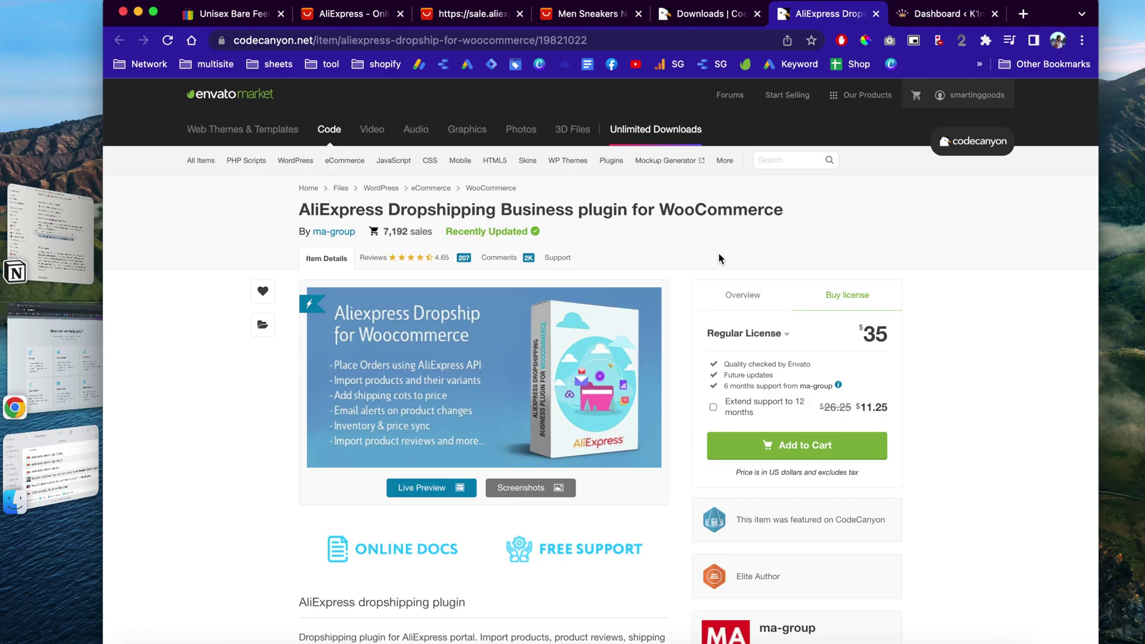
- Compare the dashboard with the $35 Regular License plugin page, then open a blank browser tab
{"action": "key", "text": "ctrl+Tab"}
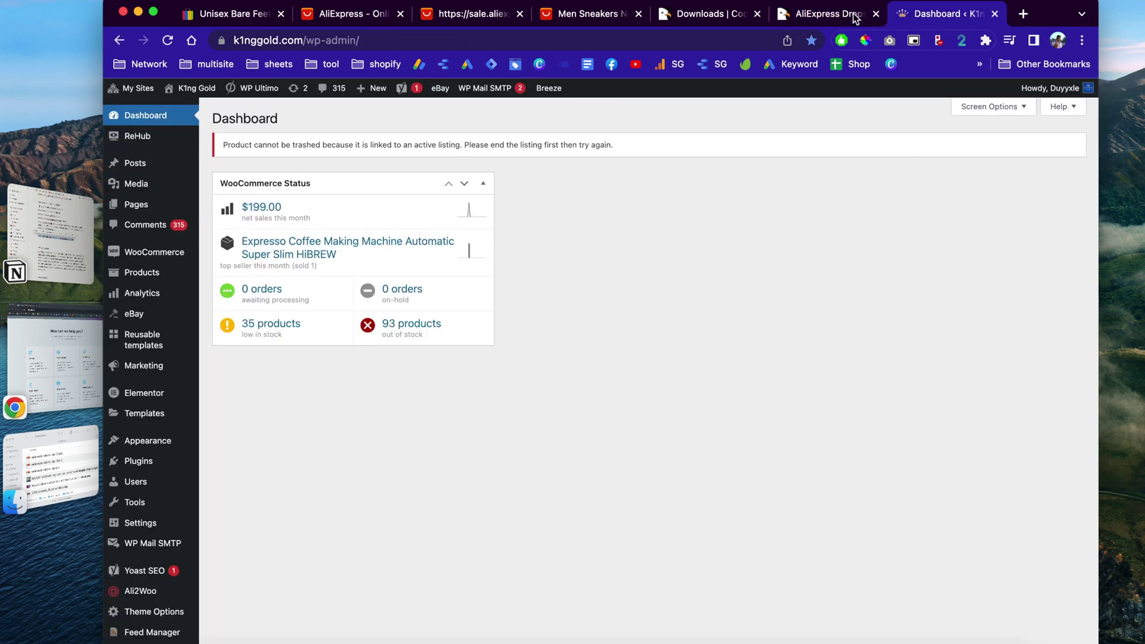
{"action": "left_click", "coordinate": [829, 14]}
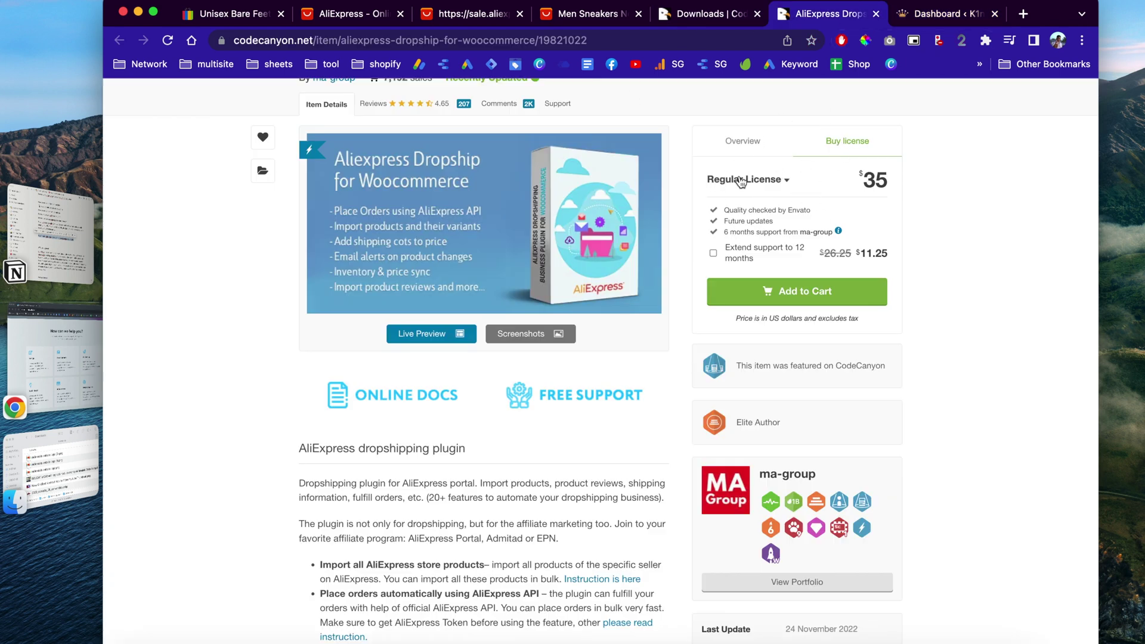
{"action": "left_click", "coordinate": [1026, 15]}
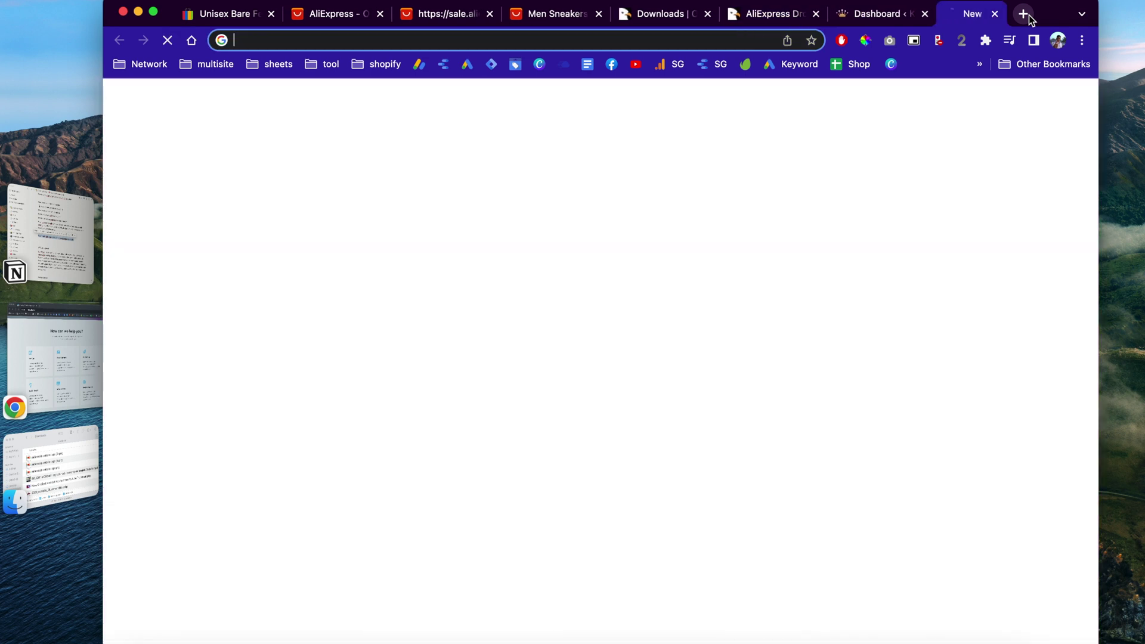
- Search Google for 'ali2woo chrome extension' and open the Aliexpress Dropship Web Store listing
{"action": "type", "text": "crhom"}
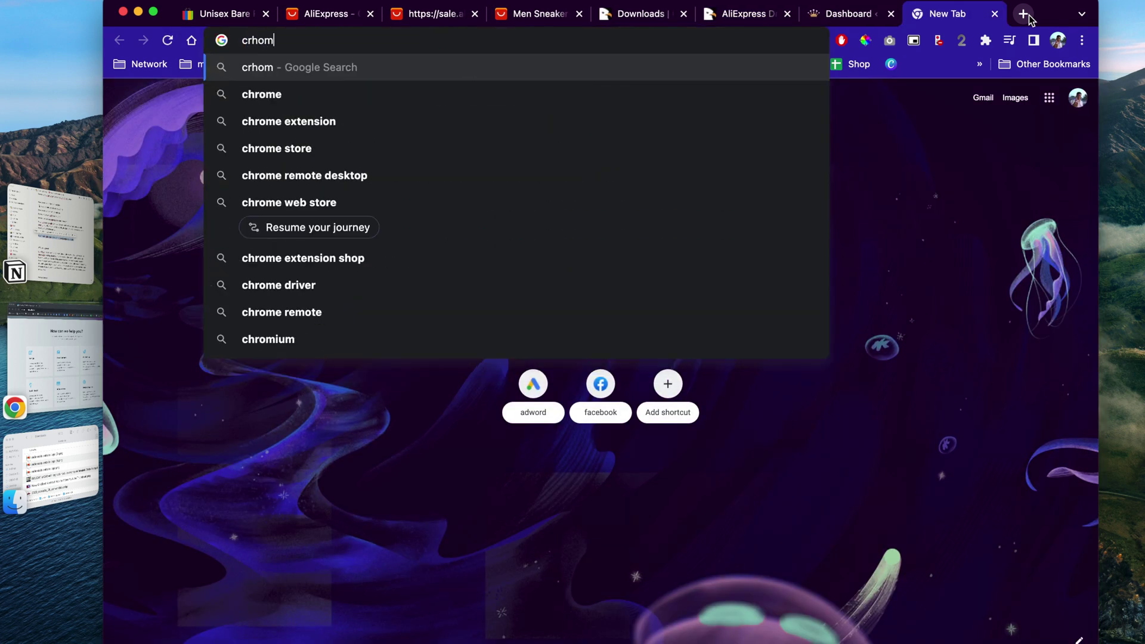
{"action": "type", "text": "e ex"}
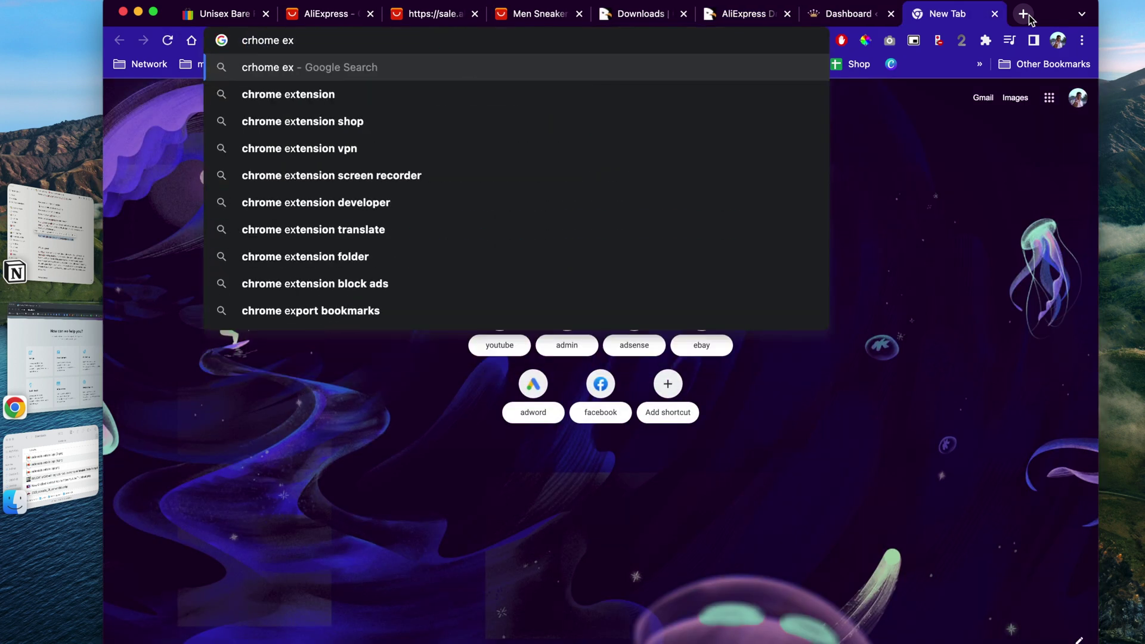
{"action": "key", "text": "BackSpace"}
{"action": "key", "text": "BackSpace"}
{"action": "key", "text": "BackSpace"}
{"action": "key", "text": "BackSpace"}
{"action": "key", "text": "BackSpace"}
{"action": "key", "text": "BackSpace"}
{"action": "key", "text": "BackSpace"}
{"action": "key", "text": "BackSpace"}
{"action": "key", "text": "BackSpace"}
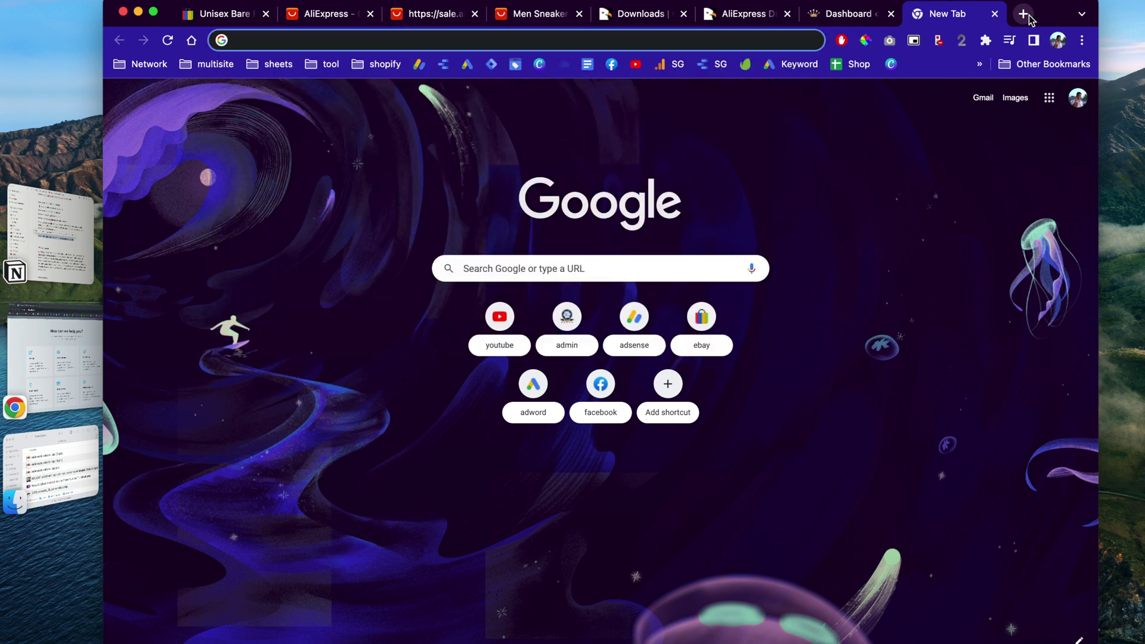
{"action": "type", "text": "ali2"}
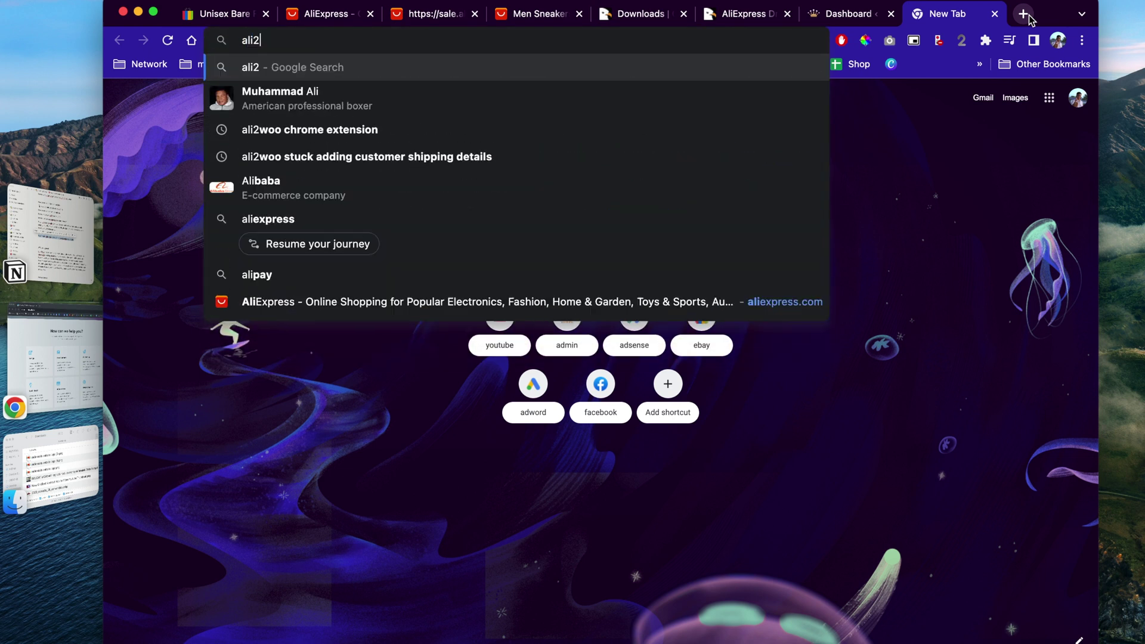
{"action": "type", "text": "woo"}
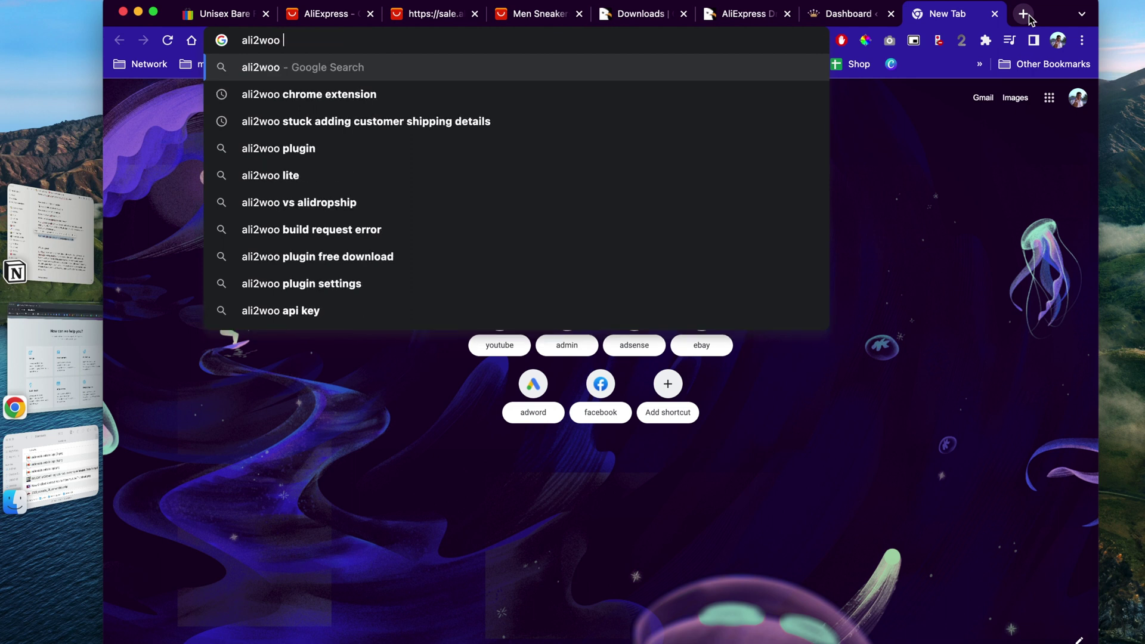
{"action": "key", "text": "Down"}
{"action": "key", "text": "Return"}
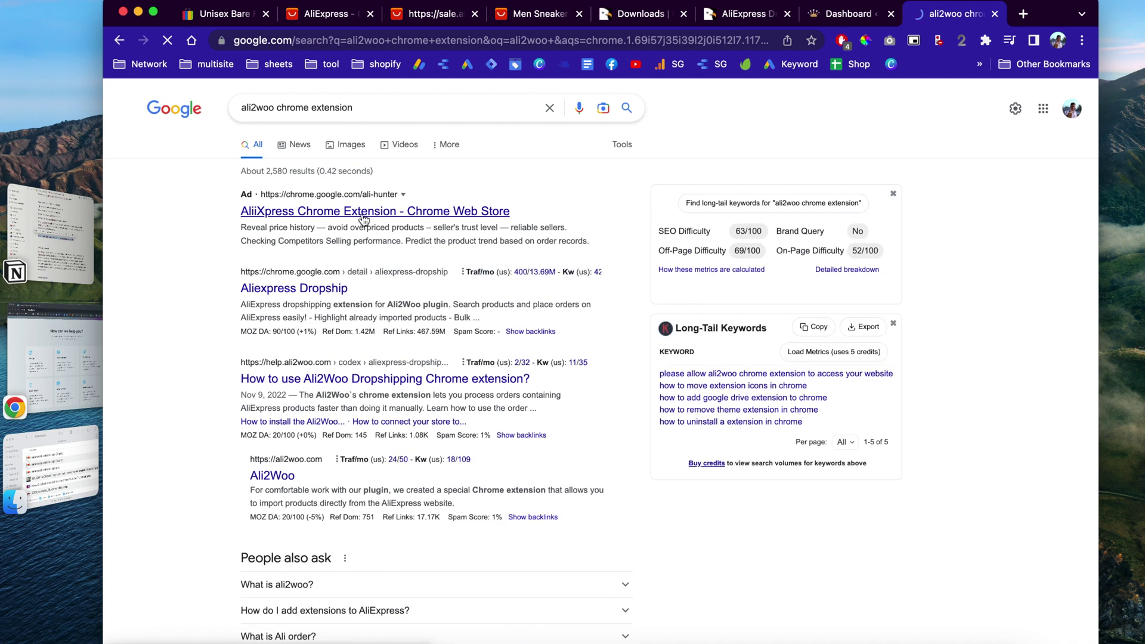
{"action": "left_click", "coordinate": [319, 292]}
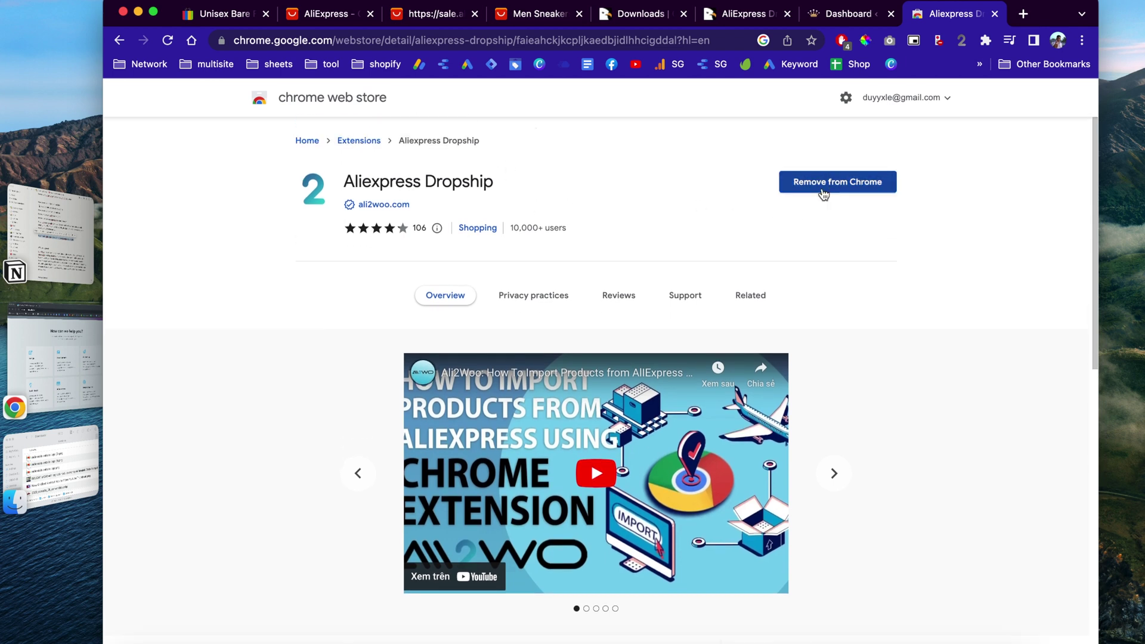
- Open the Ali2Woo extension Options page and dismiss the k1nggold.com authentication notice
{"action": "right_click", "coordinate": [960, 43]}
{"action": "left_click", "coordinate": [962, 118]}
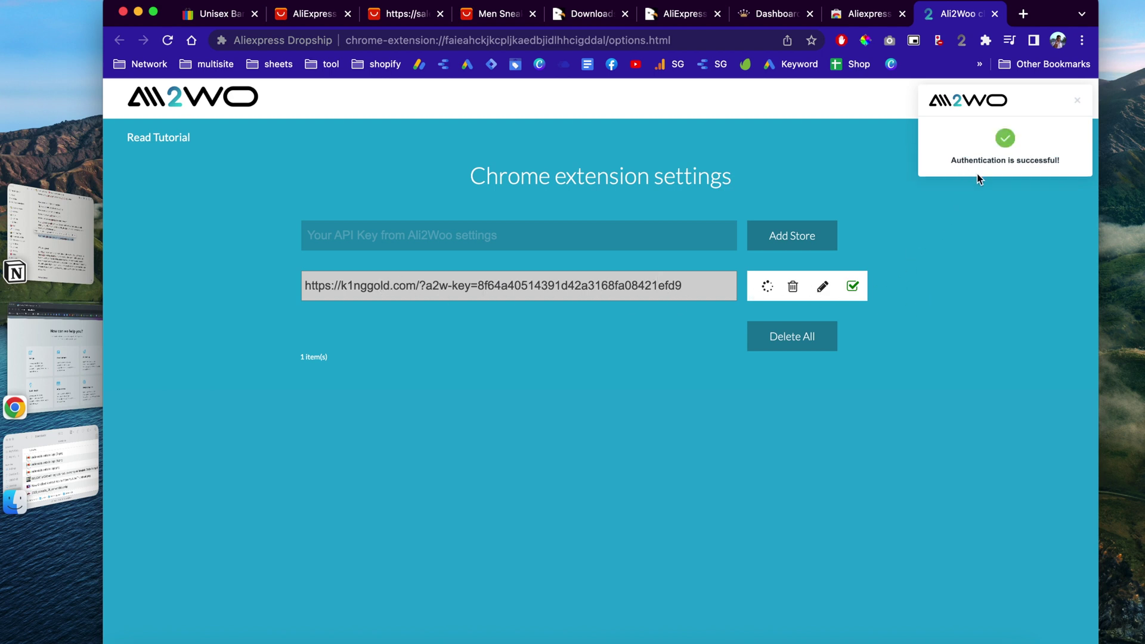
{"action": "left_click", "coordinate": [1078, 102]}
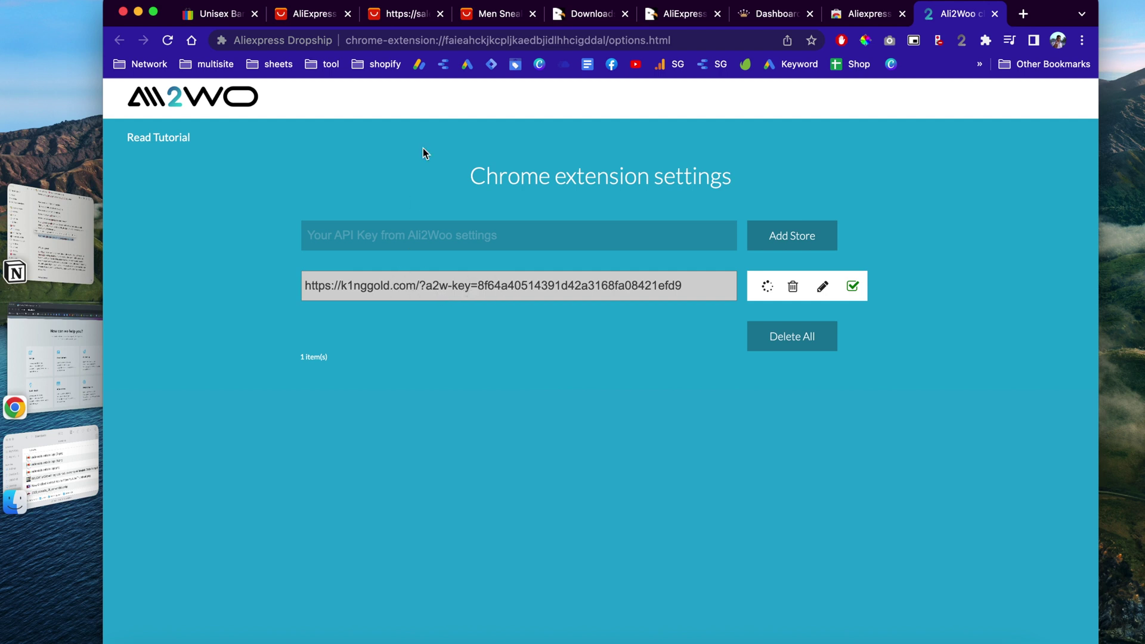
- Copy the store's new key from Ali2Woo Settings > API Keys in WordPress
{"action": "left_click", "coordinate": [775, 16]}
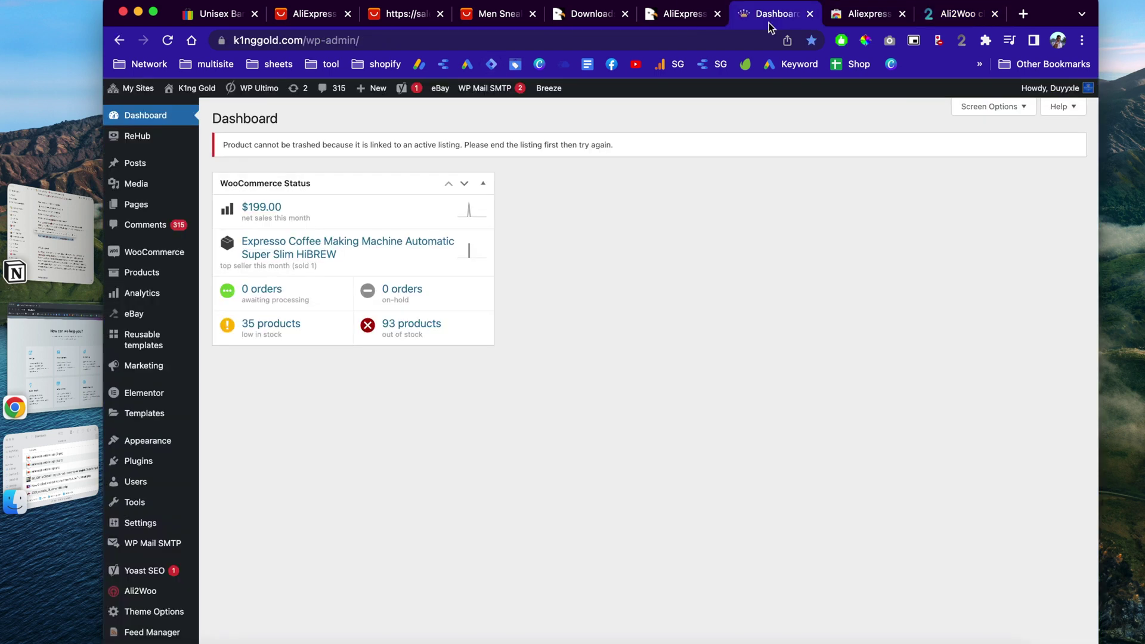
{"action": "scroll", "coordinate": [446, 477], "scroll_direction": "down", "scroll_amount": 1}
{"action": "mouse_move", "coordinate": [164, 565]}
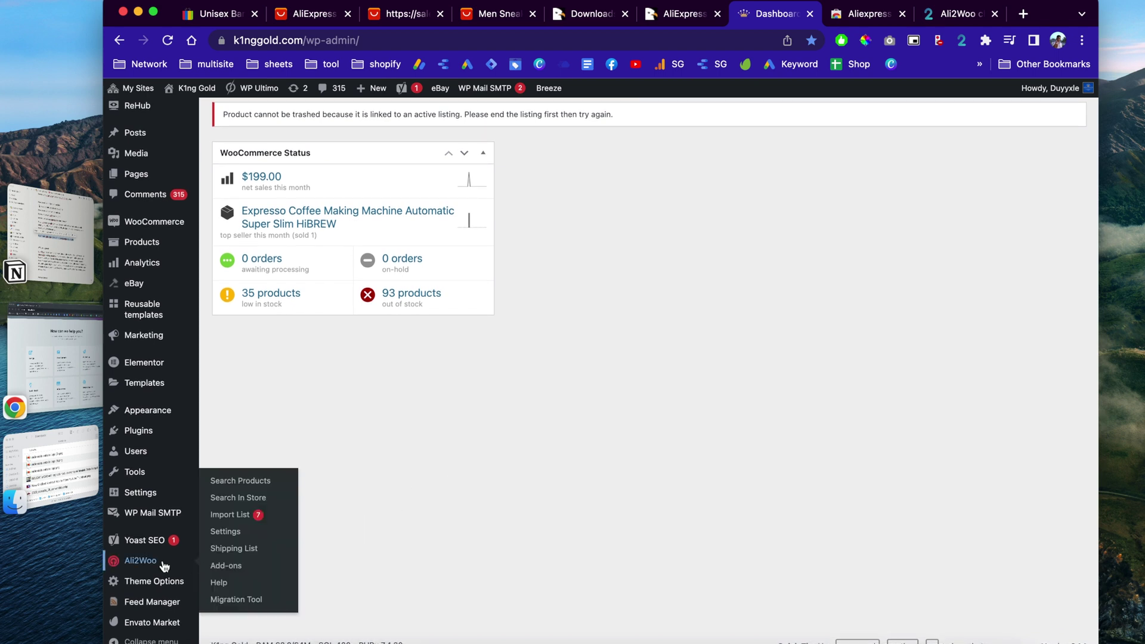
{"action": "left_click", "coordinate": [229, 535]}
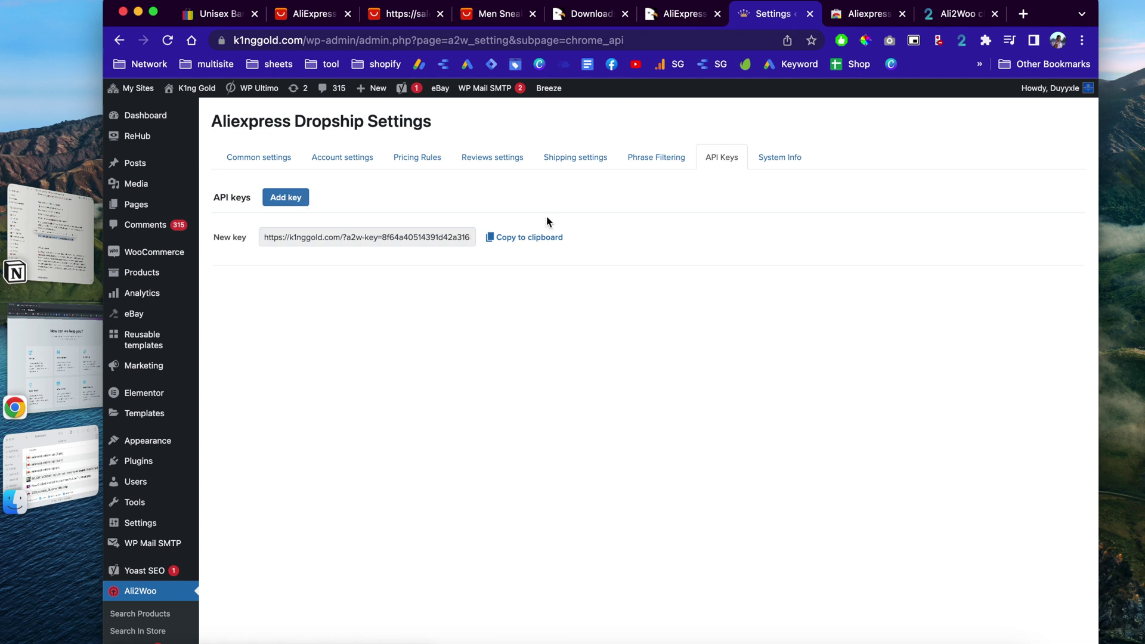
{"action": "left_click", "coordinate": [518, 241]}
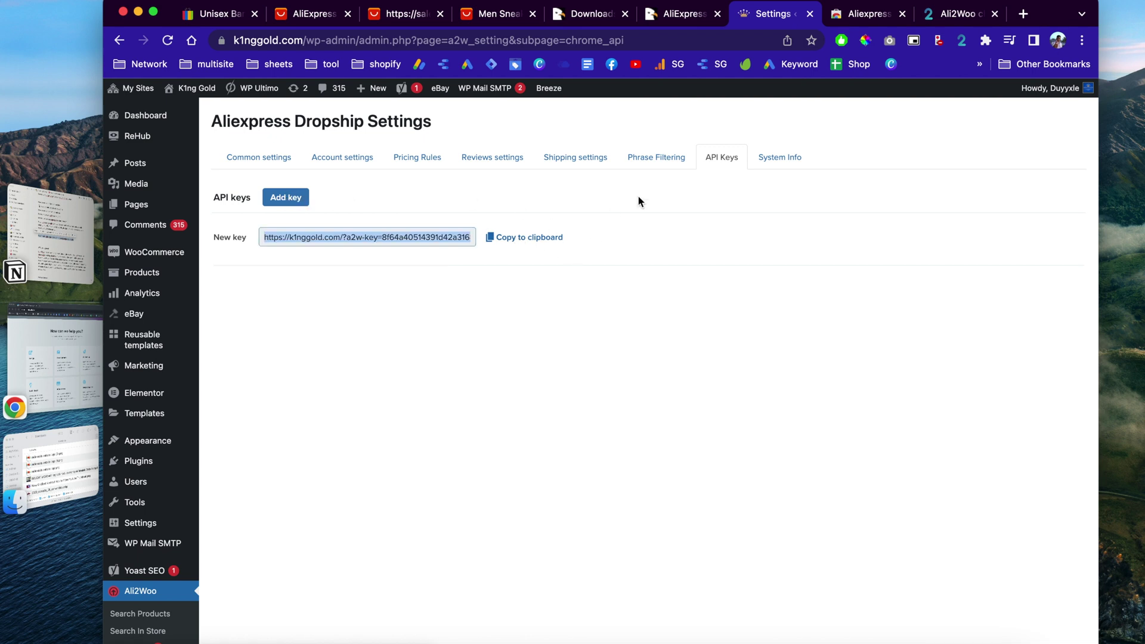
- Paste the copied API key into the Ali2Woo extension to add and activate the store
{"action": "left_click", "coordinate": [957, 15]}
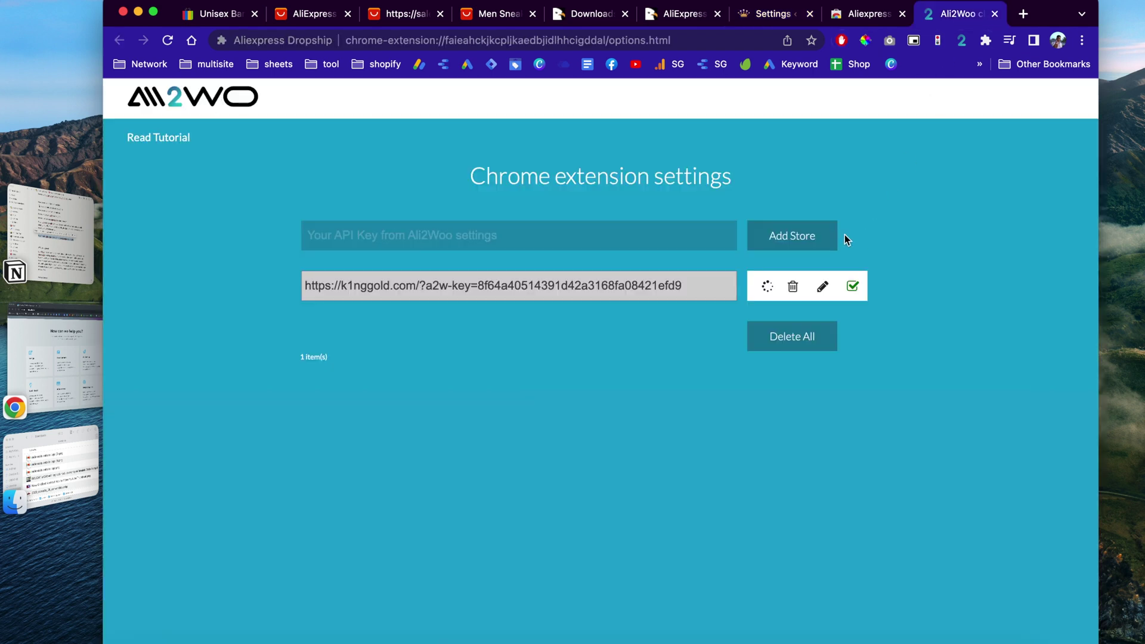
{"action": "left_click", "coordinate": [594, 233]}
{"action": "key", "text": "Down"}
{"action": "key", "text": "Down"}
{"action": "key", "text": "Down"}
{"action": "key", "text": "Return"}
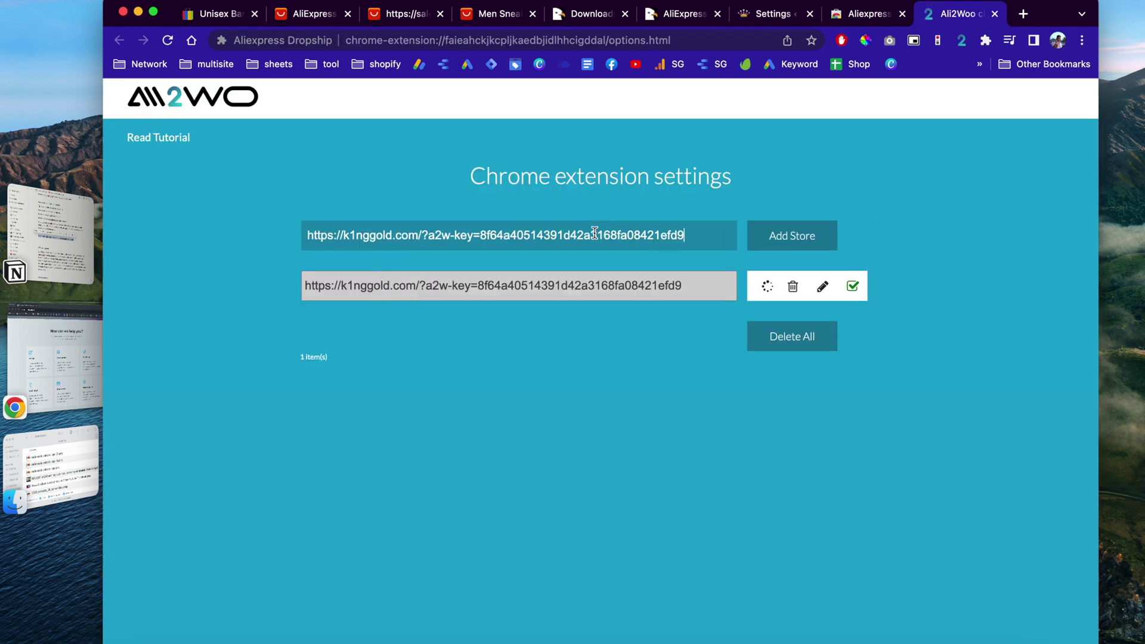
{"action": "left_click", "coordinate": [793, 235]}
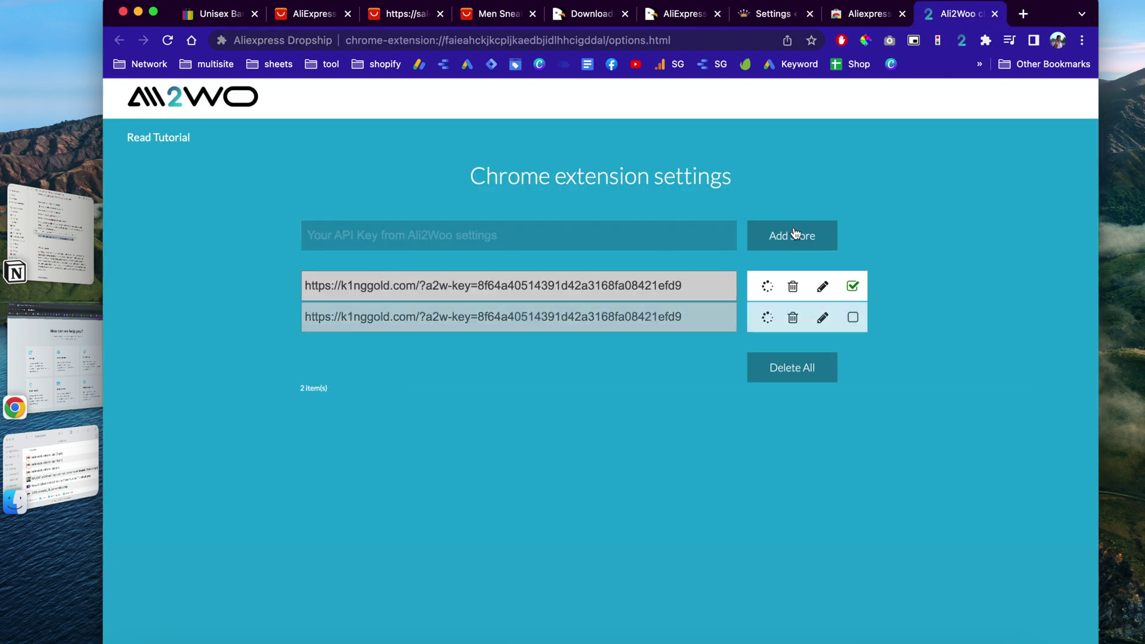
{"action": "left_click", "coordinate": [853, 318]}
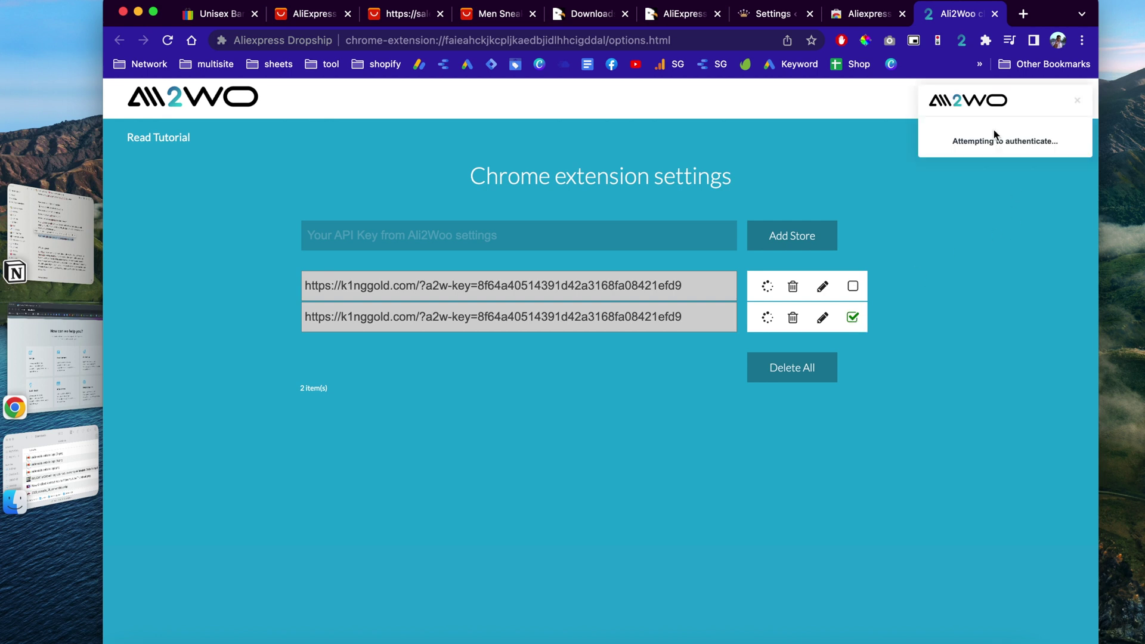
- Delete the duplicate k1nggold.com store entry and close the extension settings
{"action": "left_click", "coordinate": [796, 288]}
{"action": "left_click", "coordinate": [742, 124]}
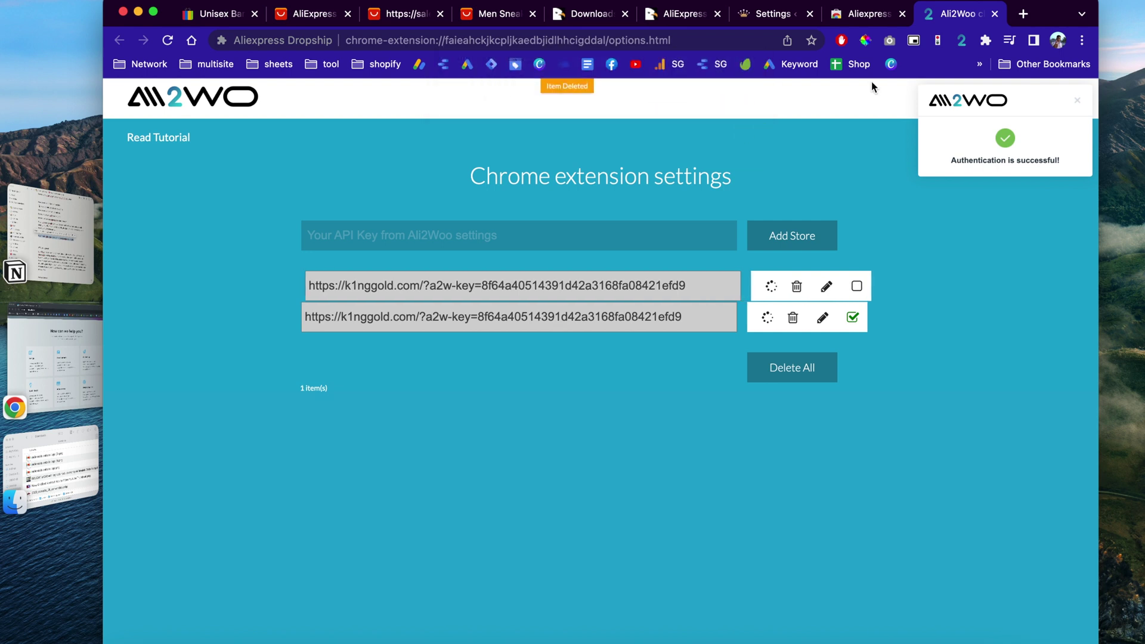
{"action": "left_click", "coordinate": [994, 14]}
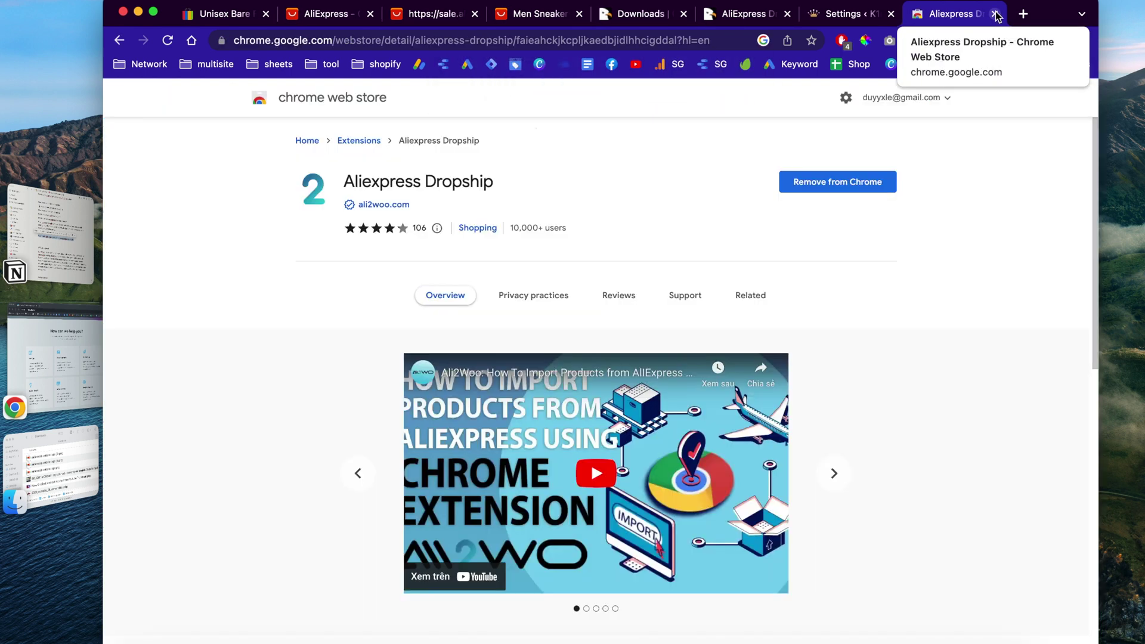
- Browse the AliExpress Top Rankings page's Recommended For You products
{"action": "left_click", "coordinate": [421, 19]}
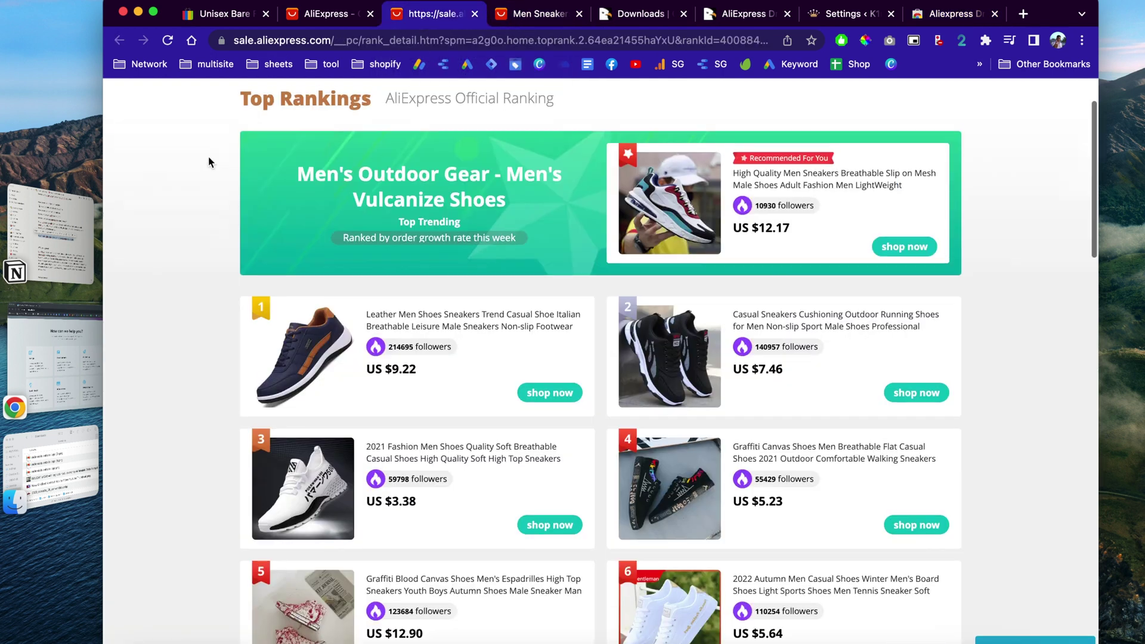
{"action": "scroll", "coordinate": [209, 162], "scroll_direction": "up", "scroll_amount": 3}
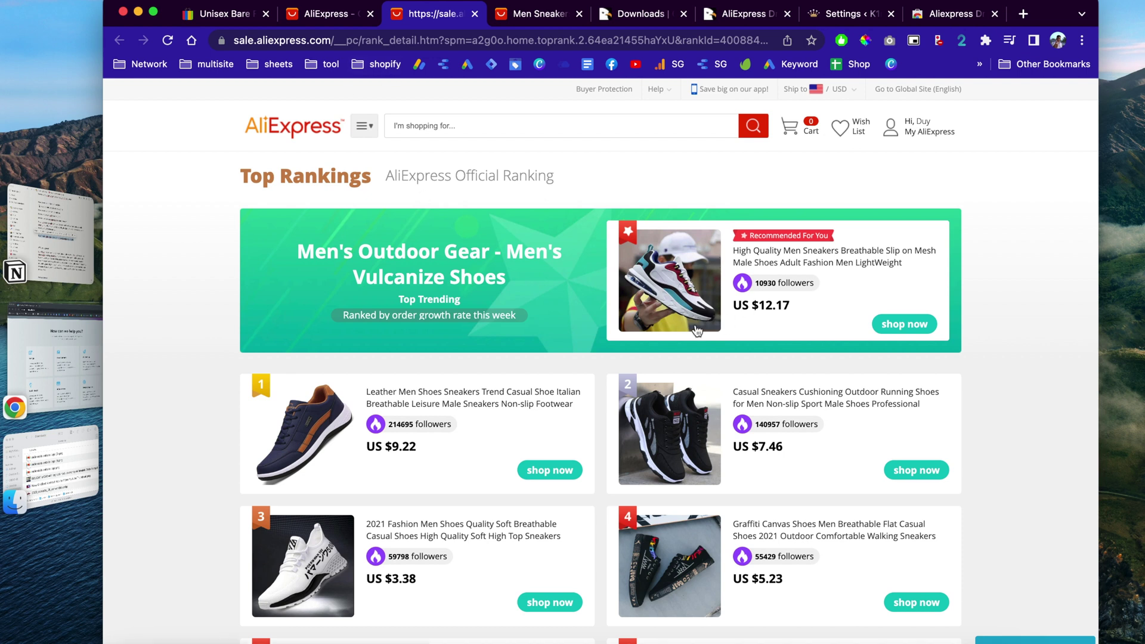
{"action": "scroll", "coordinate": [685, 292], "scroll_direction": "down", "scroll_amount": 1}
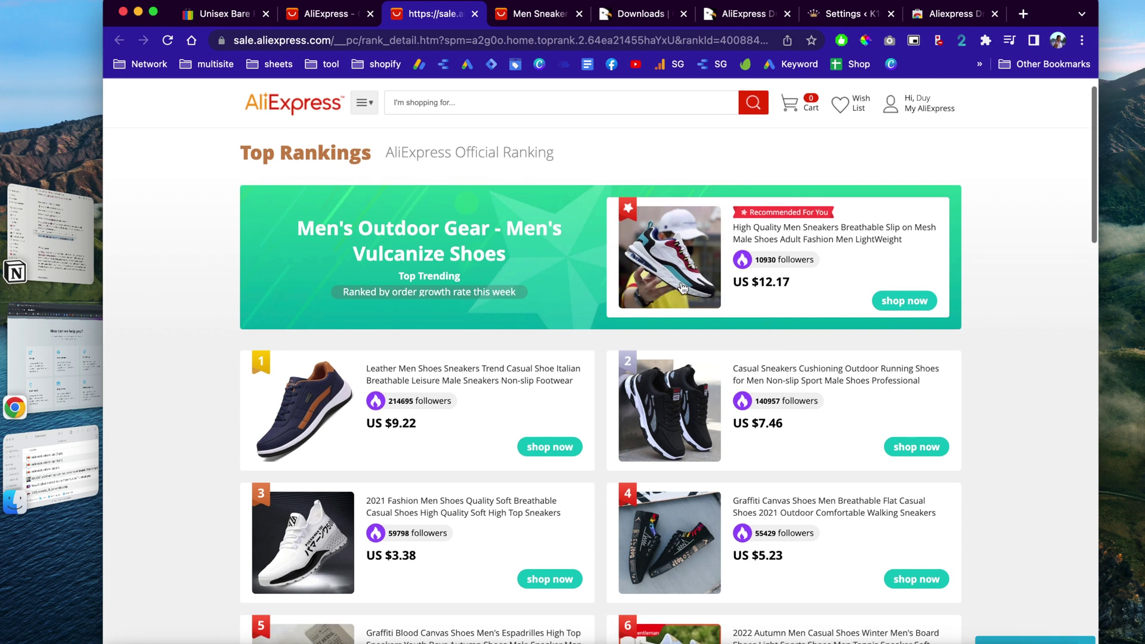
{"action": "scroll", "coordinate": [683, 289], "scroll_direction": "down", "scroll_amount": 2}
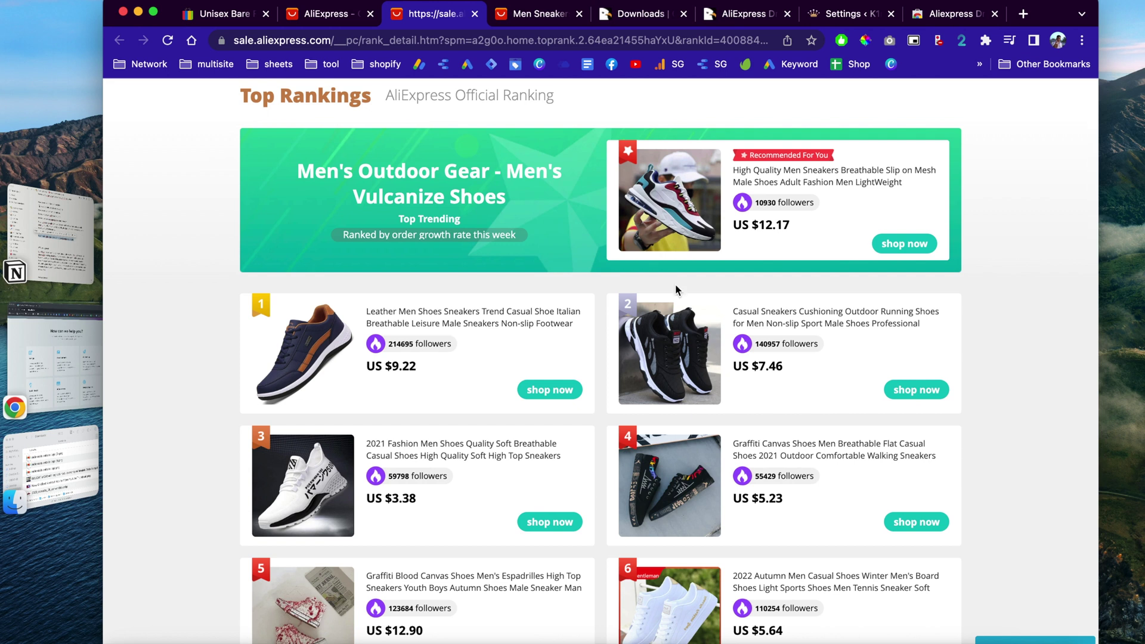
{"action": "scroll", "coordinate": [685, 493], "scroll_direction": "down", "scroll_amount": 6}
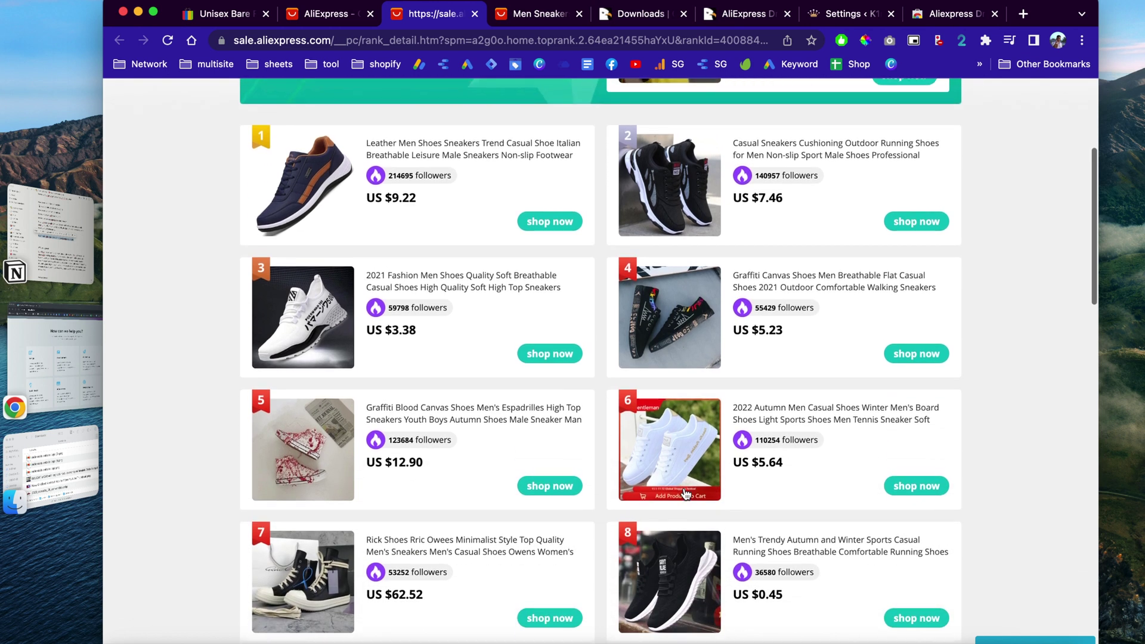
{"action": "scroll", "coordinate": [686, 493], "scroll_direction": "up", "scroll_amount": 4}
- Import the breathable slip-on mesh sneaker with Ali2Woo, then return to Dropship Settings
{"action": "left_click", "coordinate": [680, 143]}
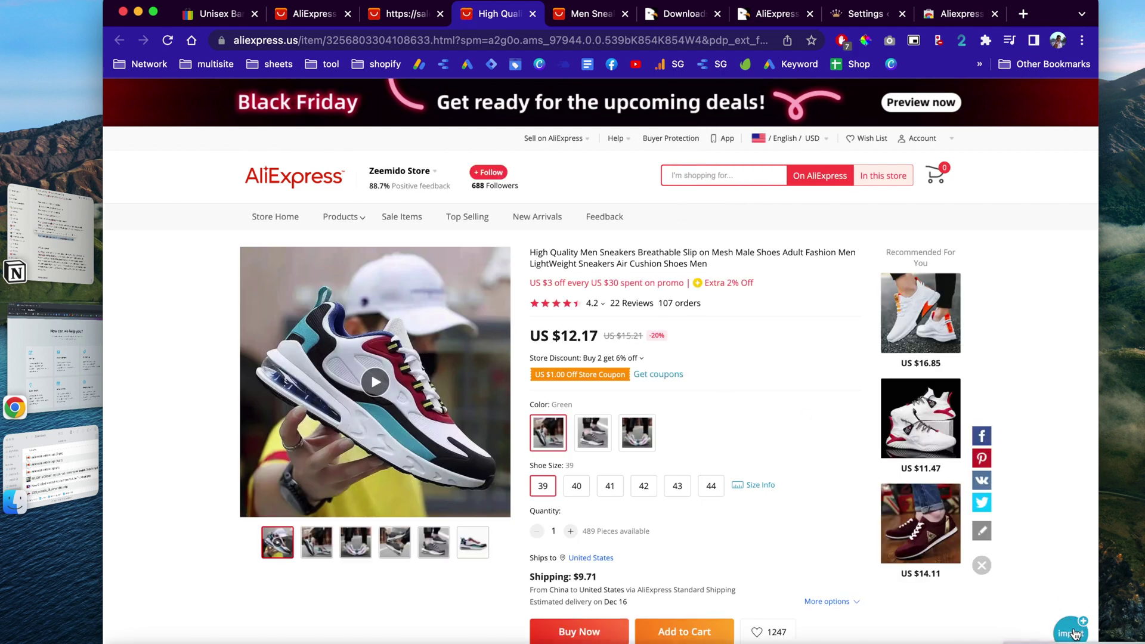
{"action": "left_click", "coordinate": [1073, 633]}
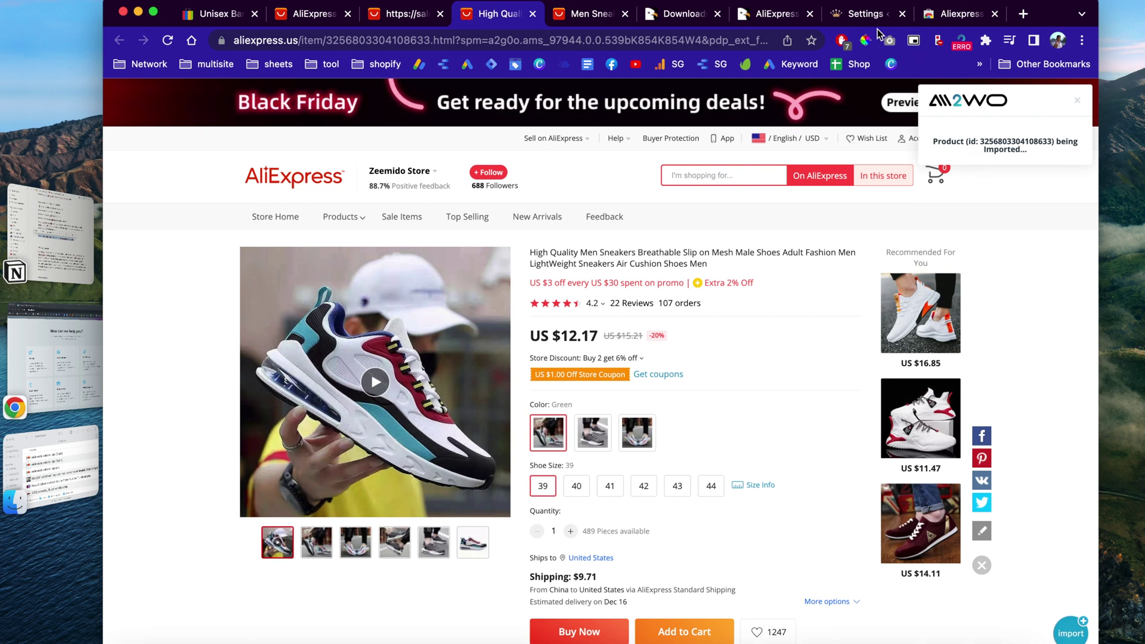
{"action": "left_click", "coordinate": [870, 15]}
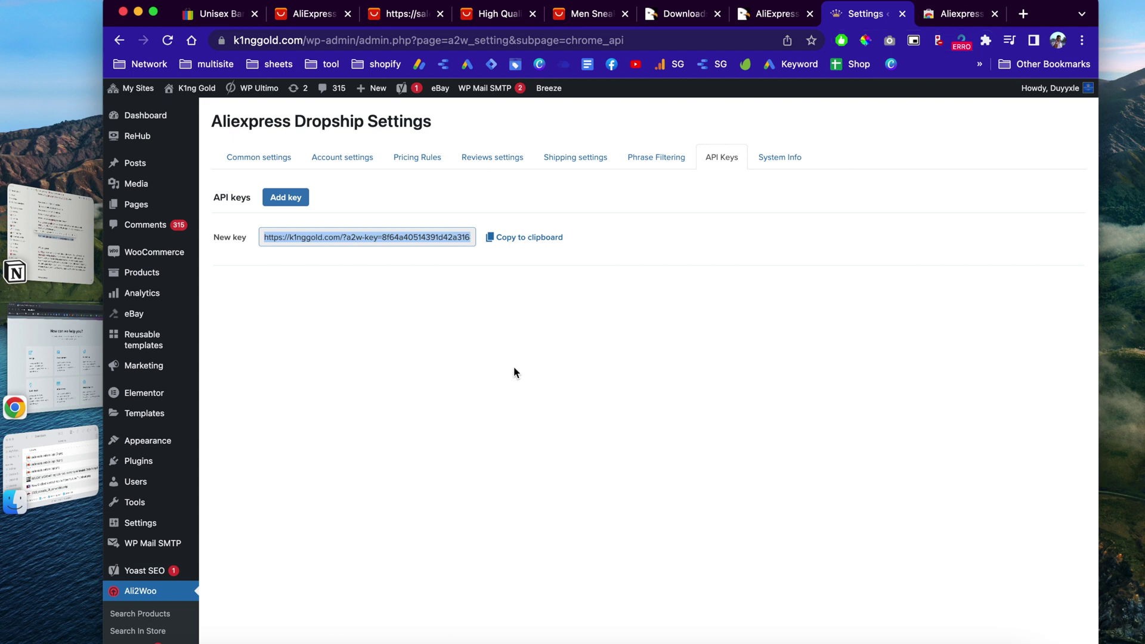
- Load the Ali2Woo Import List, close the Chrome Web Store tab, and return to the sneaker page
{"action": "scroll", "coordinate": [514, 368], "scroll_direction": "down", "scroll_amount": 5}
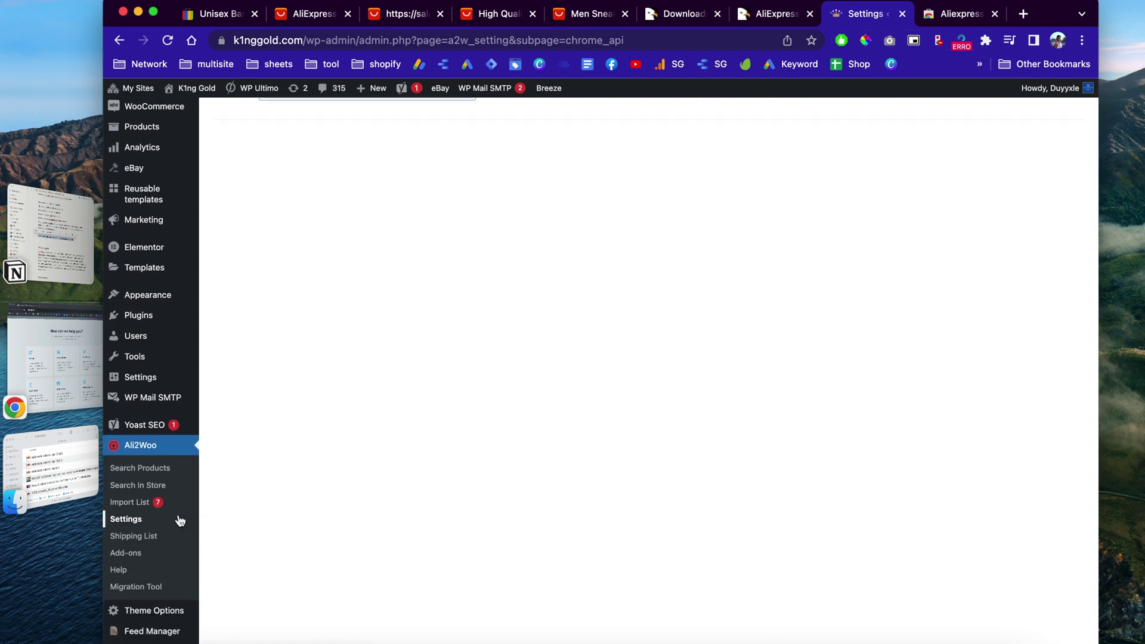
{"action": "left_click", "coordinate": [141, 507]}
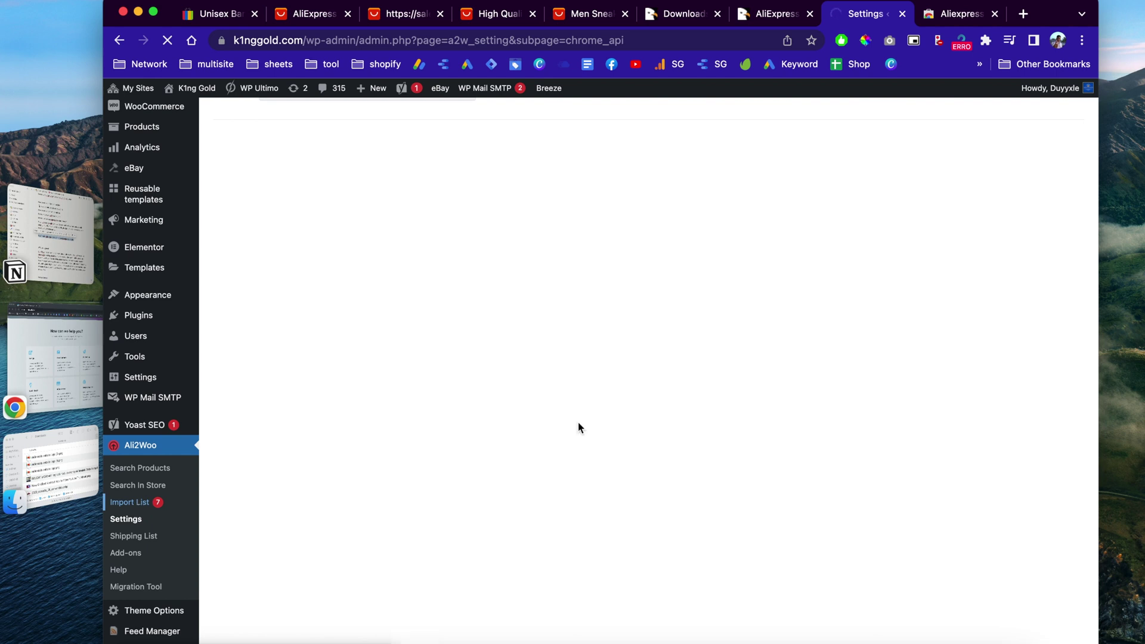
{"action": "left_click", "coordinate": [993, 14]}
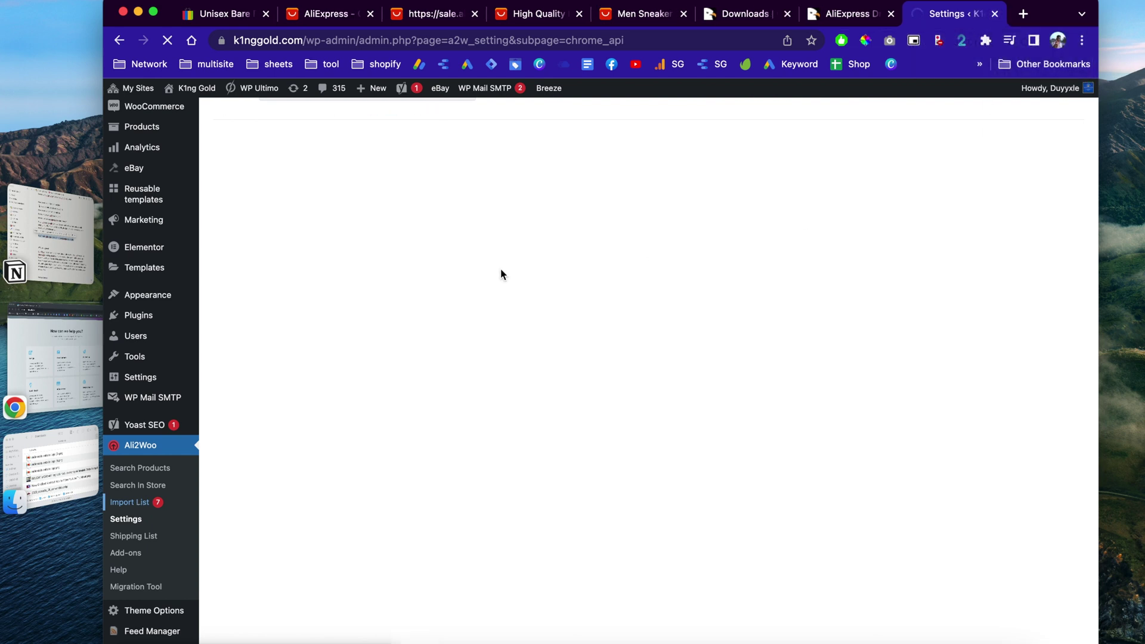
{"action": "key", "text": "super+4"}
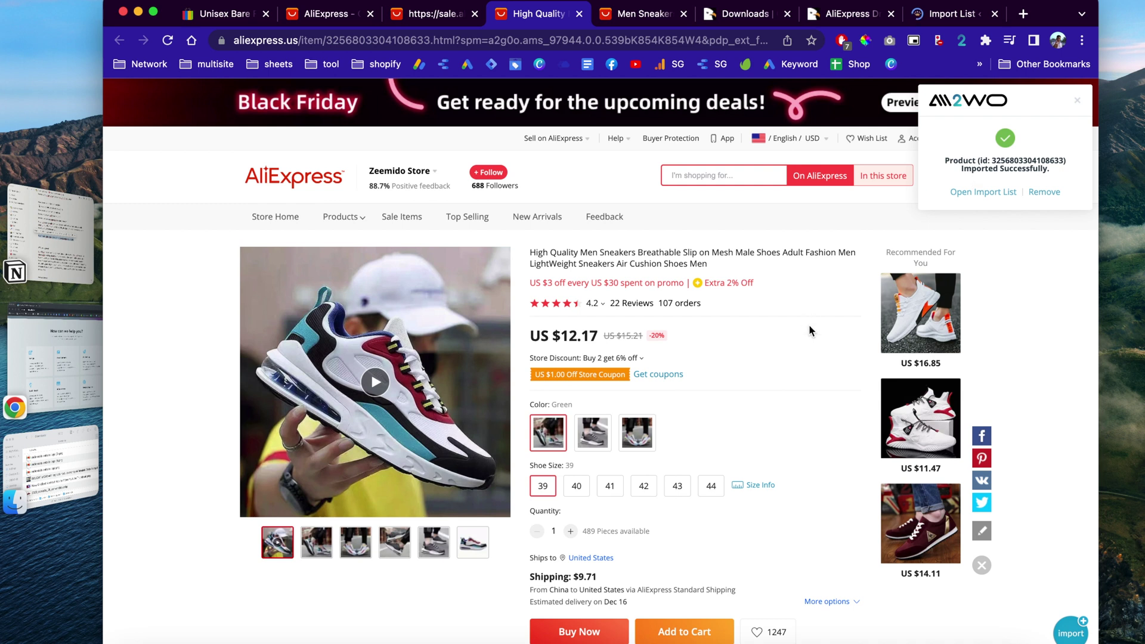
- Go to the seller's Zeemido Store page and browse its hot deals, bundles and categories
{"action": "scroll", "coordinate": [809, 324], "scroll_direction": "down", "scroll_amount": 6}
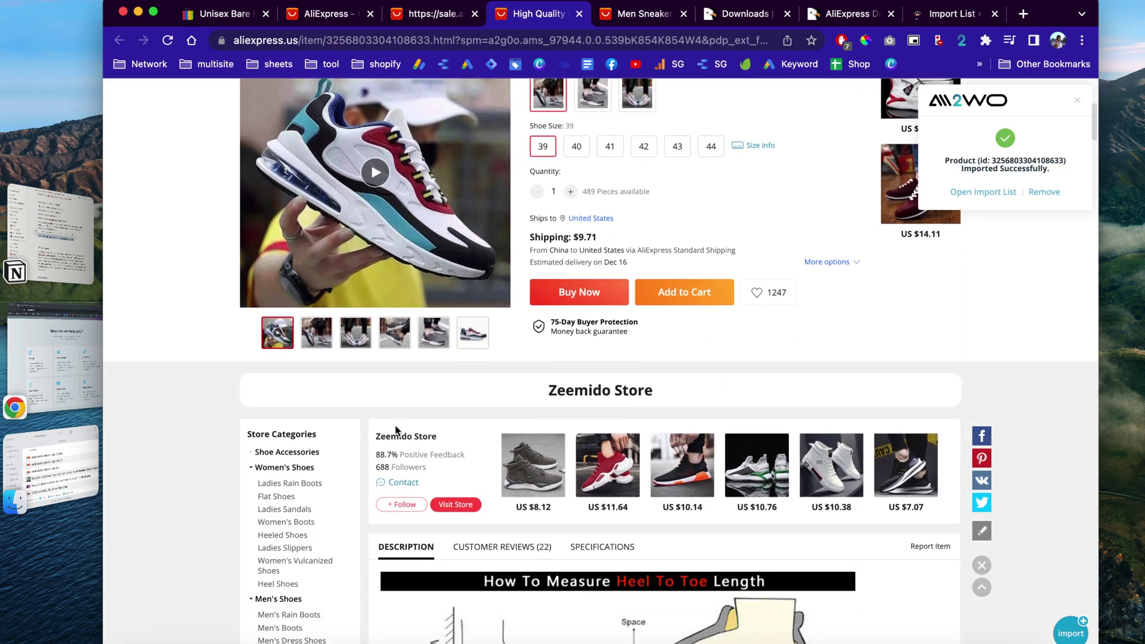
{"action": "left_click", "coordinate": [405, 440]}
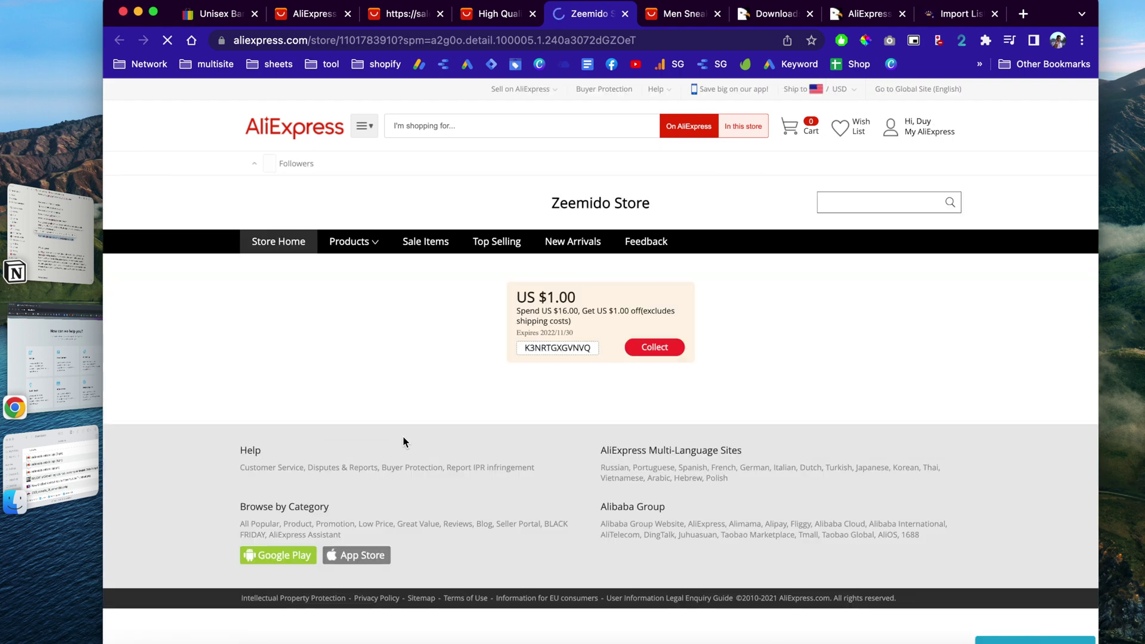
{"action": "scroll", "coordinate": [653, 357], "scroll_direction": "down", "scroll_amount": 2}
{"action": "scroll", "coordinate": [652, 357], "scroll_direction": "down", "scroll_amount": 7}
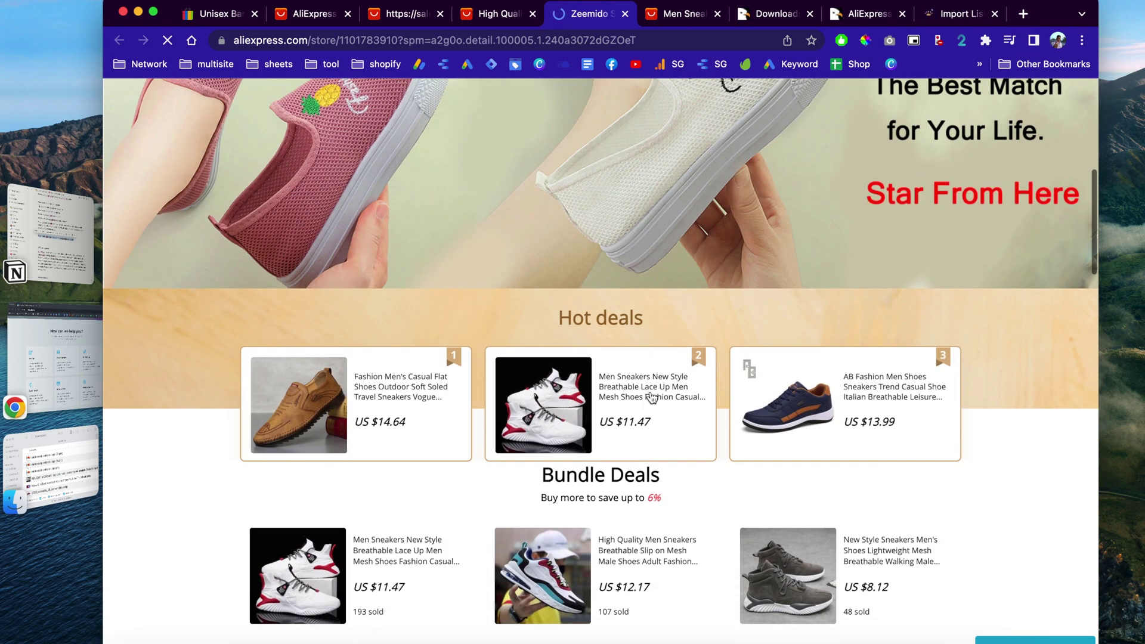
{"action": "scroll", "coordinate": [620, 427], "scroll_direction": "down", "scroll_amount": 3}
{"action": "scroll", "coordinate": [620, 428], "scroll_direction": "down", "scroll_amount": 3}
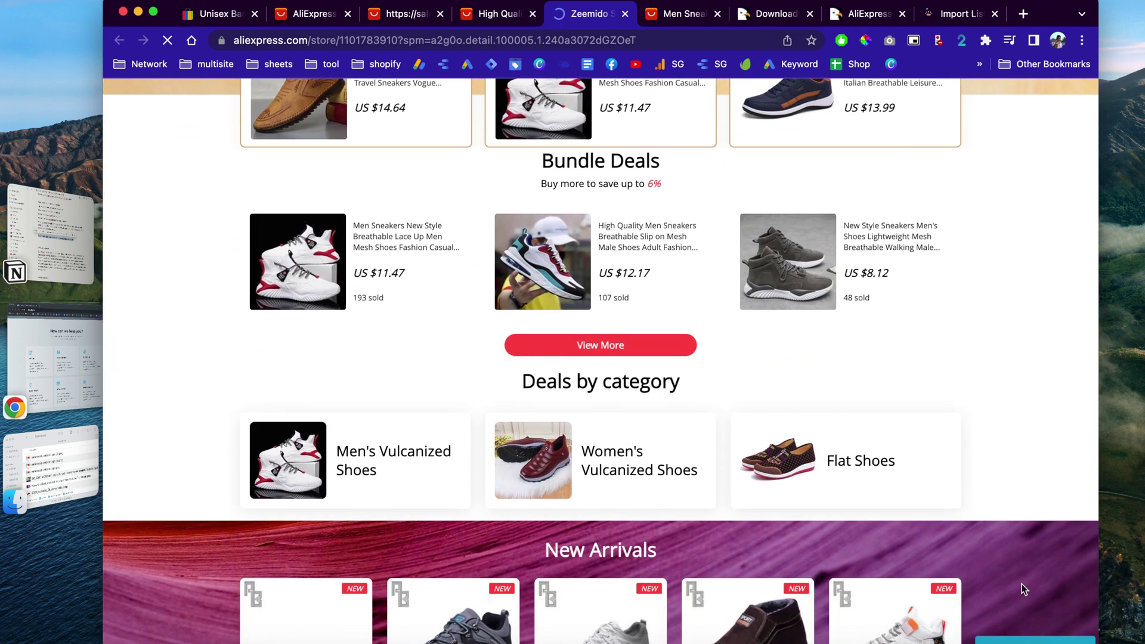
{"action": "scroll", "coordinate": [947, 446], "scroll_direction": "down", "scroll_amount": 2}
{"action": "scroll", "coordinate": [948, 446], "scroll_direction": "up", "scroll_amount": 15}
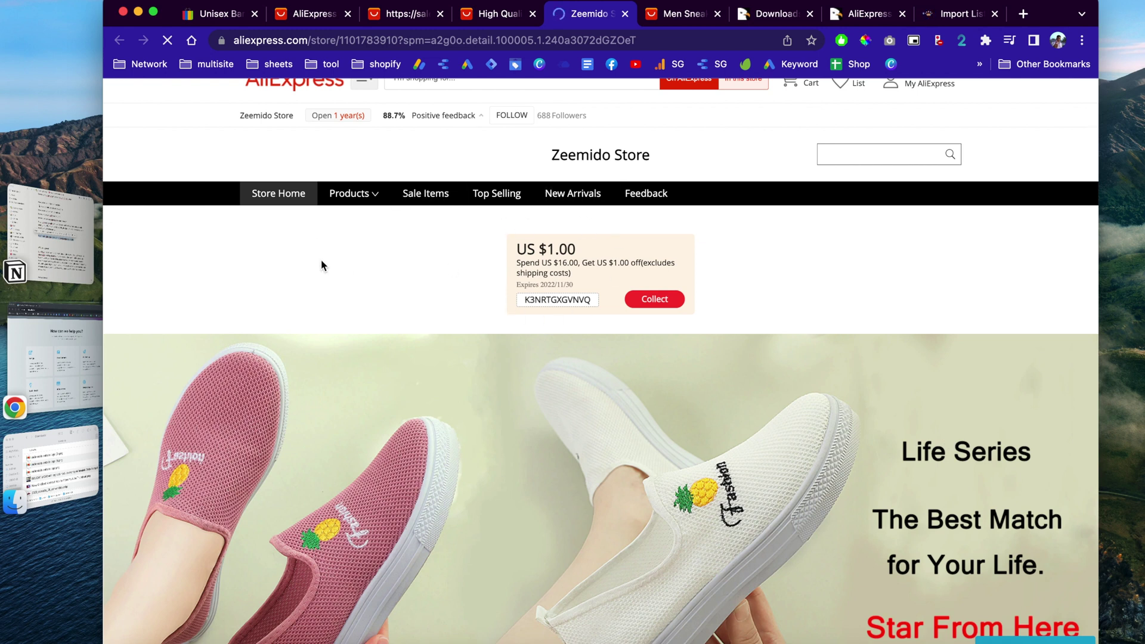
{"action": "scroll", "coordinate": [487, 358], "scroll_direction": "down", "scroll_amount": 6}
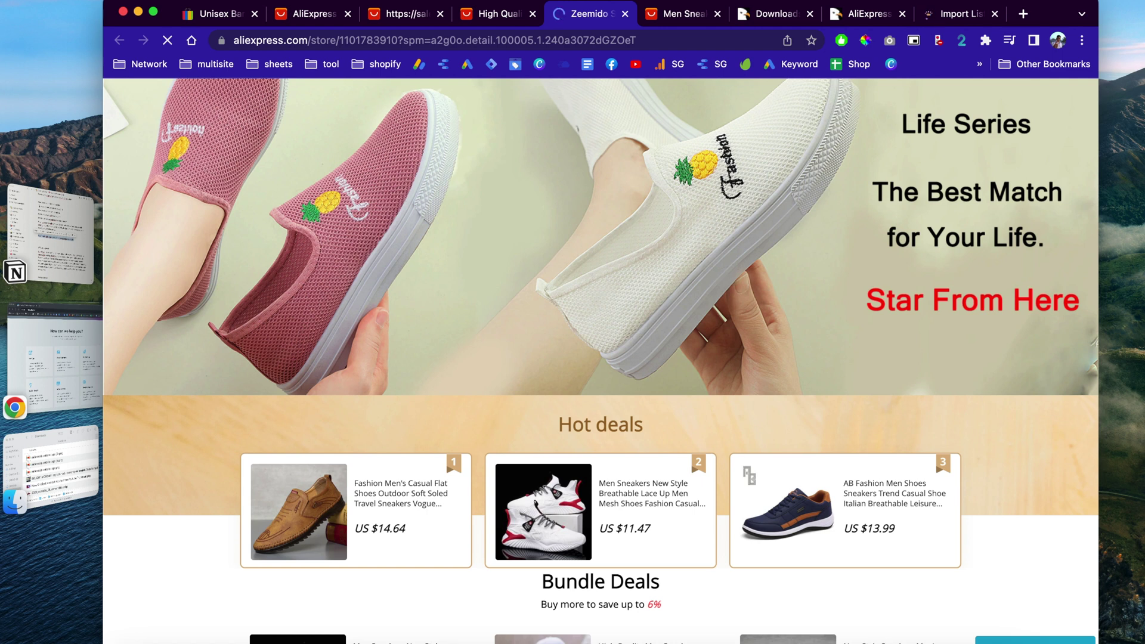
- In the Import List, trim the Zeemido sneaker's name so it ends at 'Adult Fashion Men'
{"action": "left_click", "coordinate": [957, 18]}
{"action": "scroll", "coordinate": [658, 406], "scroll_direction": "down", "scroll_amount": 10}
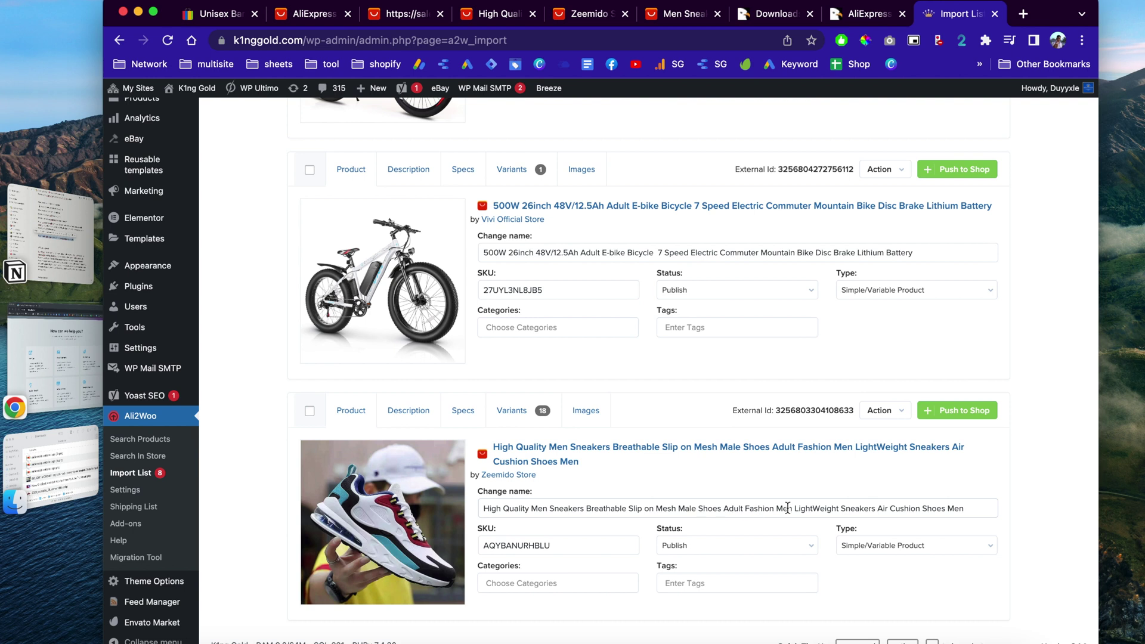
{"action": "left_click_drag", "start_coordinate": [799, 508], "coordinate": [994, 508]}
{"action": "key", "text": "BackSpace"}
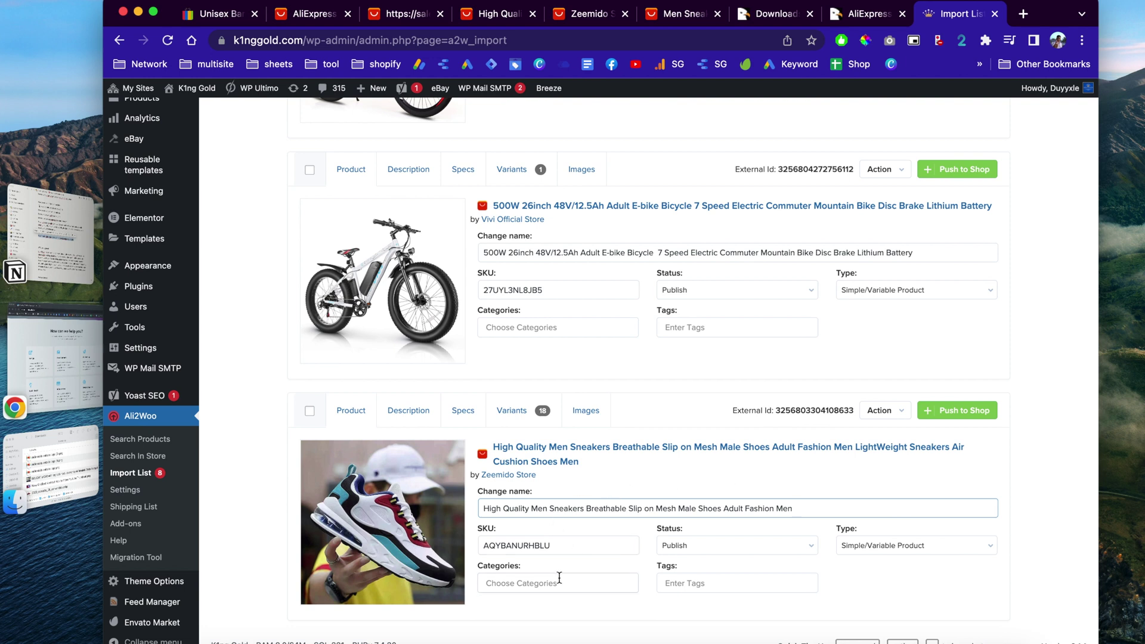
- Assign the sneaker to the Shoes category
{"action": "left_click", "coordinate": [528, 582]}
{"action": "scroll", "coordinate": [537, 545], "scroll_direction": "down", "scroll_amount": 5}
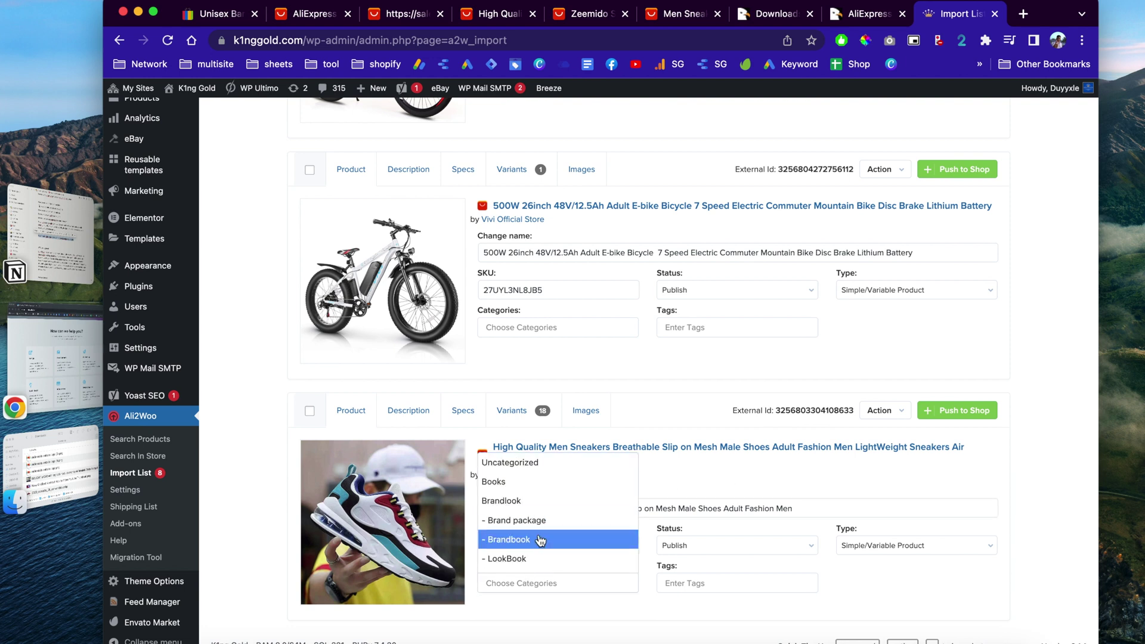
{"action": "scroll", "coordinate": [540, 540], "scroll_direction": "down", "scroll_amount": 2}
{"action": "left_click", "coordinate": [537, 525]}
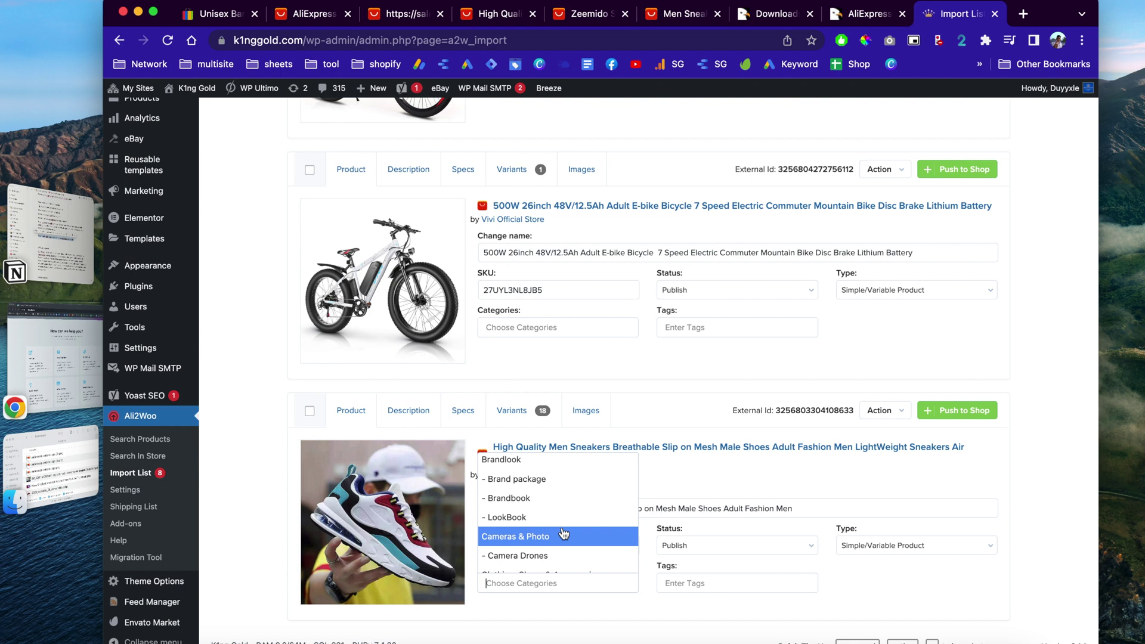
{"action": "scroll", "coordinate": [555, 524], "scroll_direction": "down", "scroll_amount": 4}
{"action": "scroll", "coordinate": [548, 545], "scroll_direction": "down", "scroll_amount": 5}
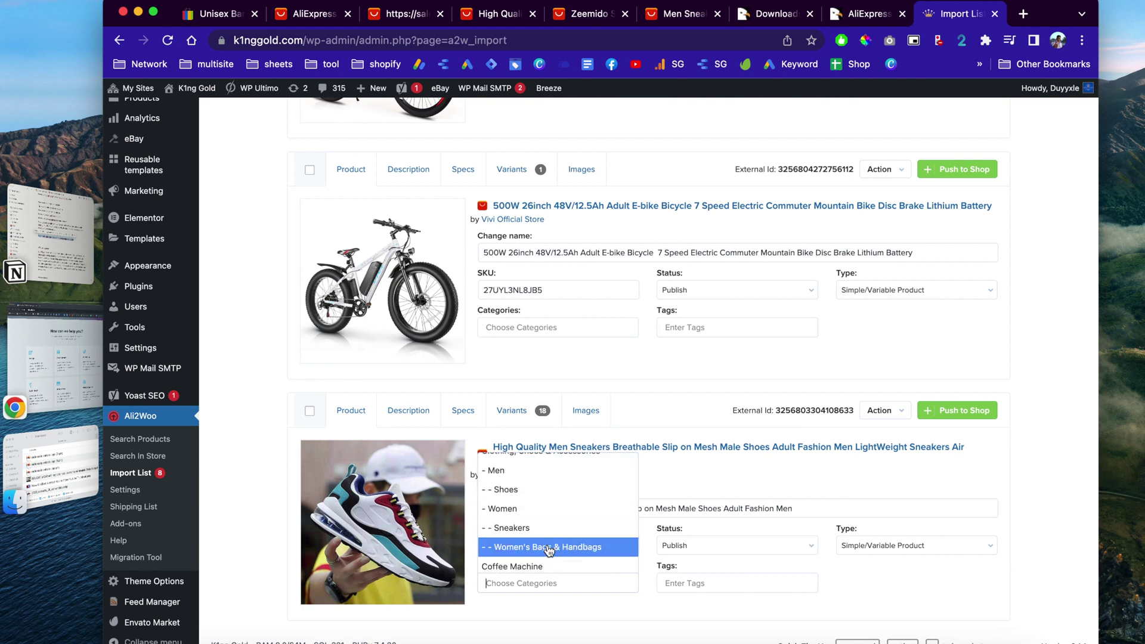
{"action": "scroll", "coordinate": [548, 537], "scroll_direction": "down", "scroll_amount": 3}
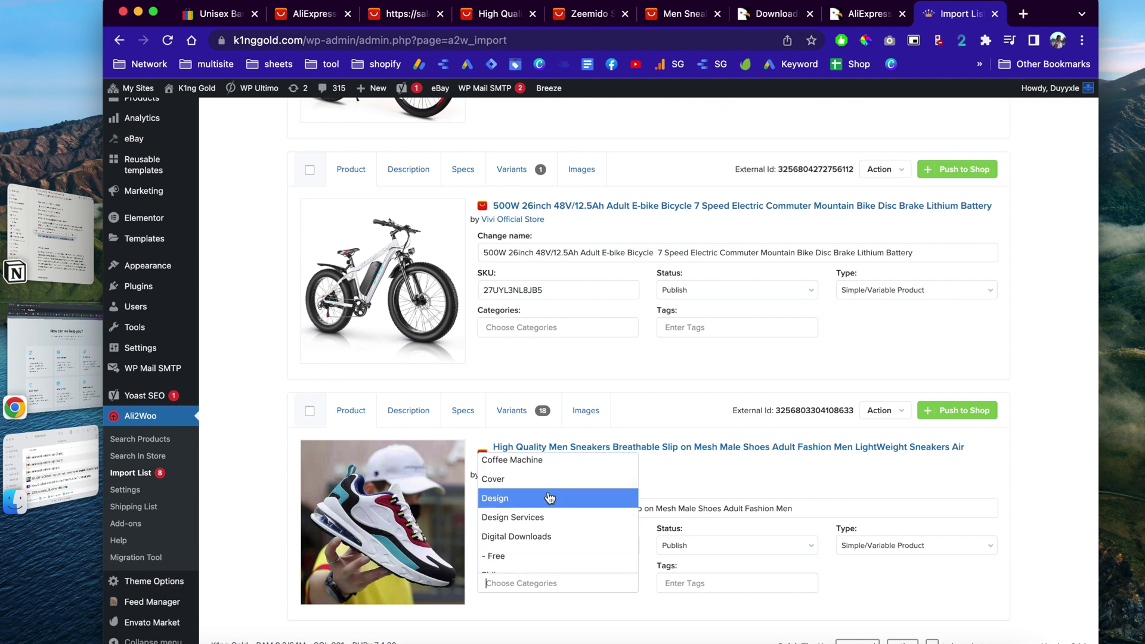
{"action": "scroll", "coordinate": [549, 498], "scroll_direction": "up", "scroll_amount": 2}
{"action": "scroll", "coordinate": [549, 498], "scroll_direction": "up", "scroll_amount": 10}
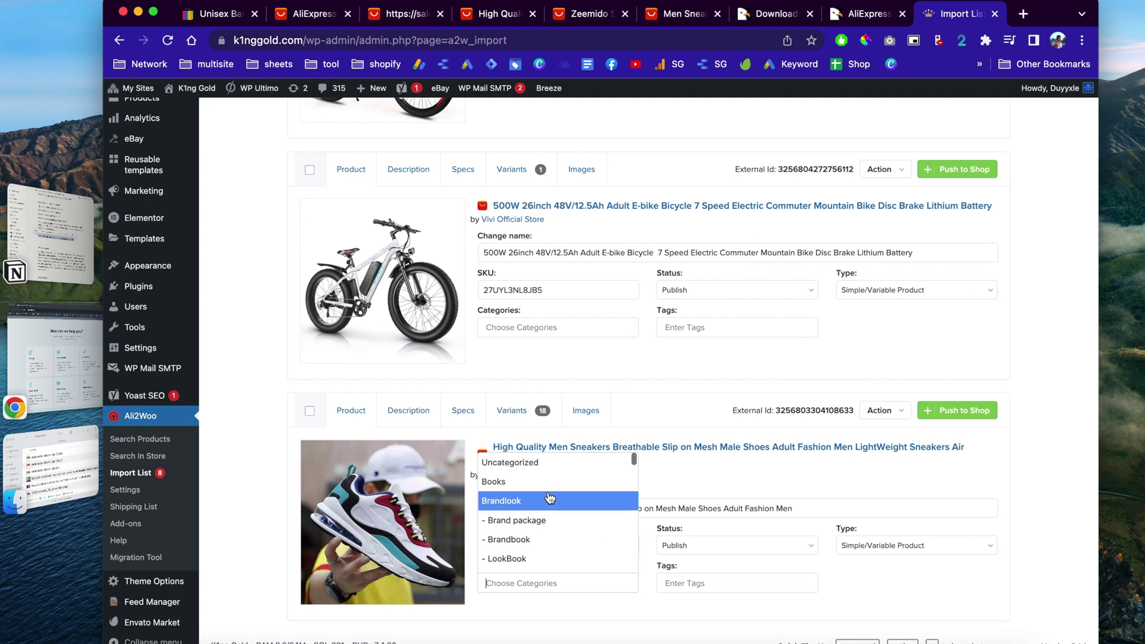
{"action": "scroll", "coordinate": [549, 514], "scroll_direction": "down", "scroll_amount": 5}
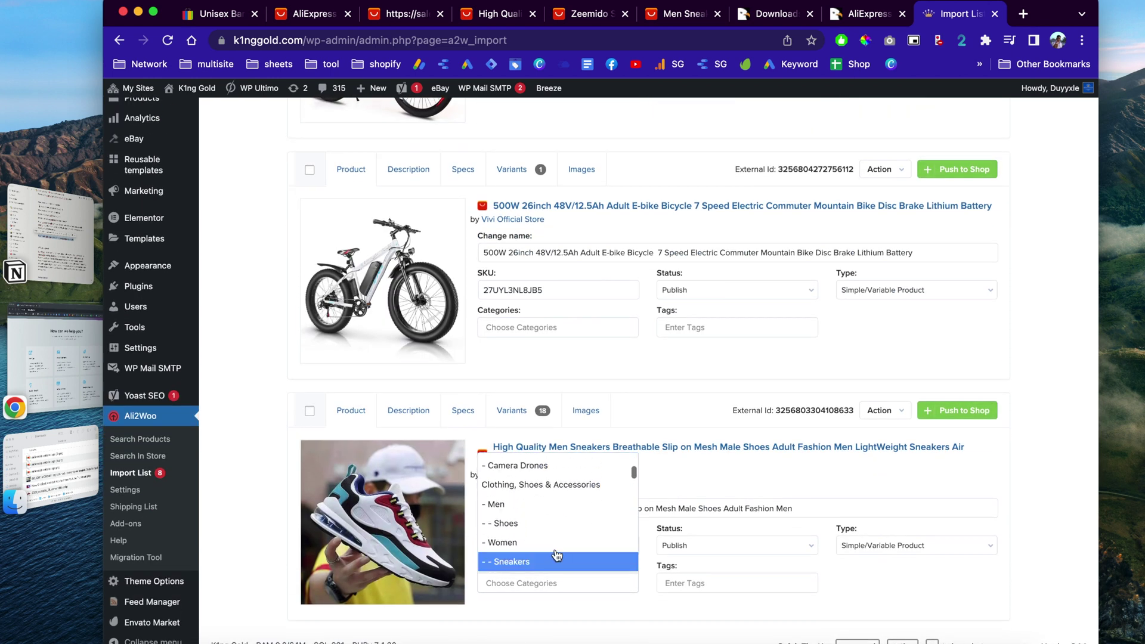
{"action": "left_click", "coordinate": [506, 522]}
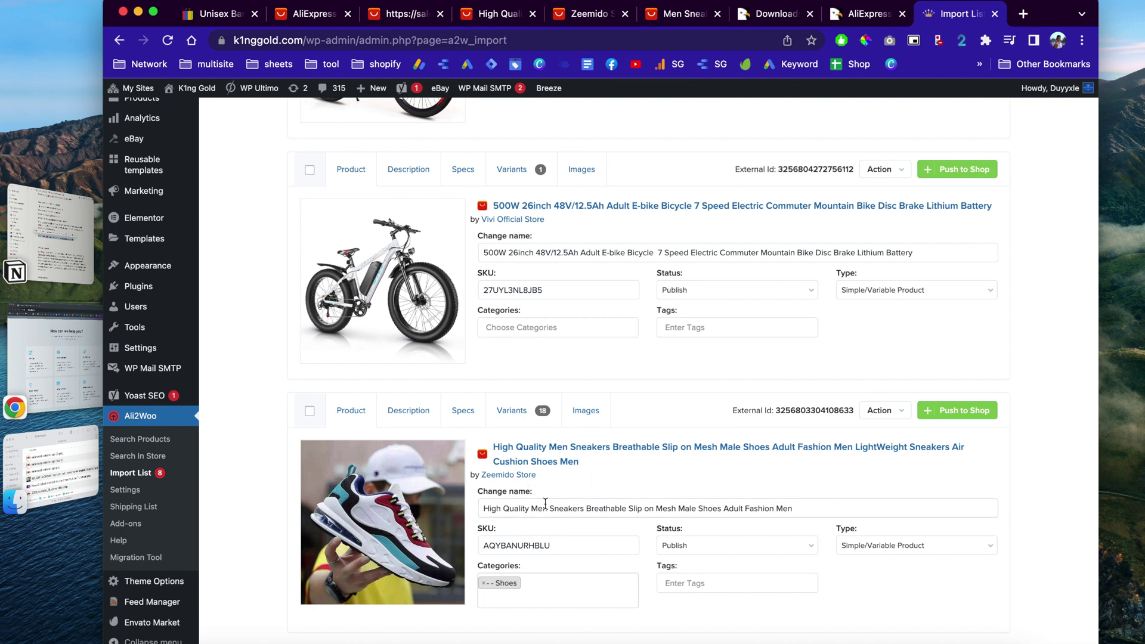
- Add the tags 'men' and 'shoes' to the sneaker
{"action": "left_click", "coordinate": [705, 580]}
{"action": "type", "text": "men"}
{"action": "key", "text": "Return"}
{"action": "type", "text": "shoes"}
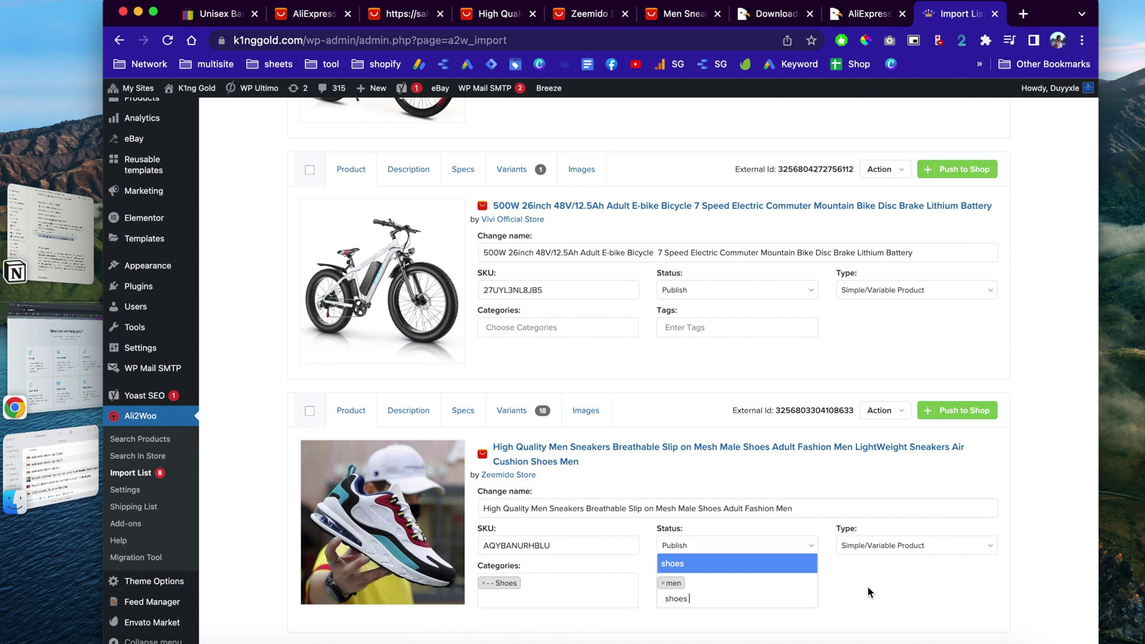
{"action": "key", "text": "Return"}
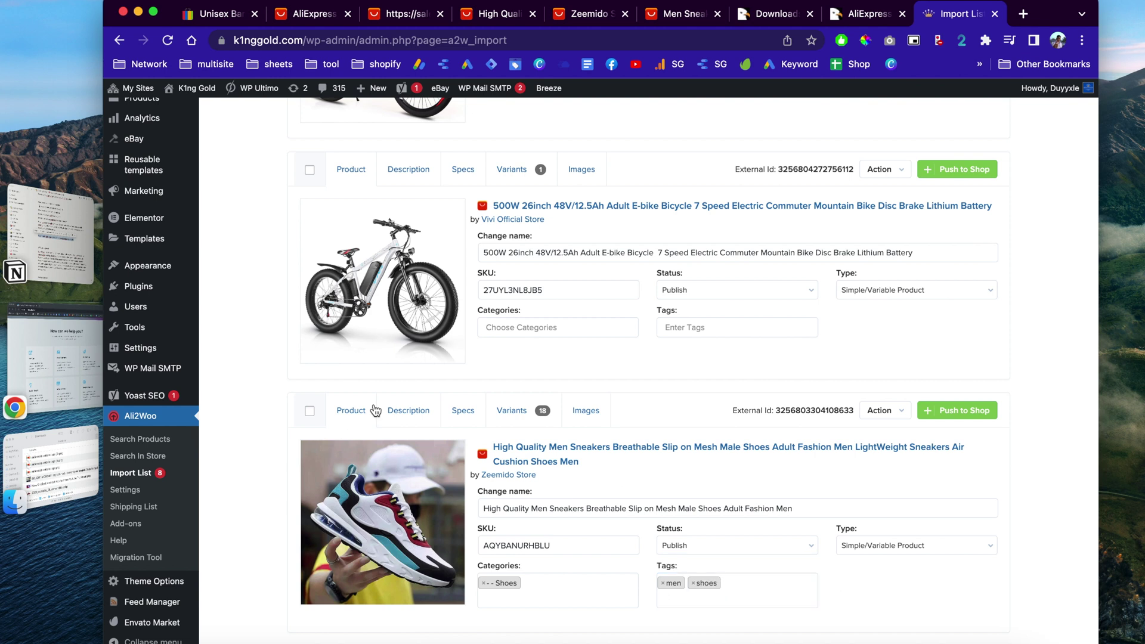
- Show the sneaker's Description tab and scroll through its heel-to-toe size chart and photos
{"action": "left_click", "coordinate": [411, 418]}
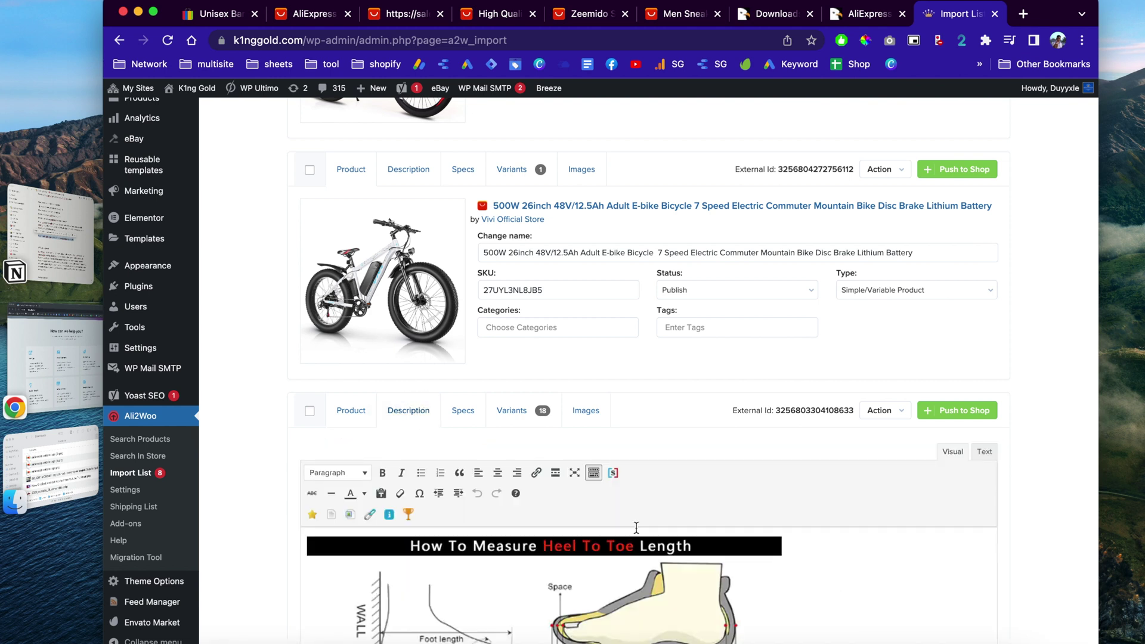
{"action": "scroll", "coordinate": [636, 527], "scroll_direction": "down", "scroll_amount": 5}
{"action": "scroll", "coordinate": [594, 456], "scroll_direction": "down", "scroll_amount": 10}
{"action": "scroll", "coordinate": [593, 456], "scroll_direction": "down", "scroll_amount": 10}
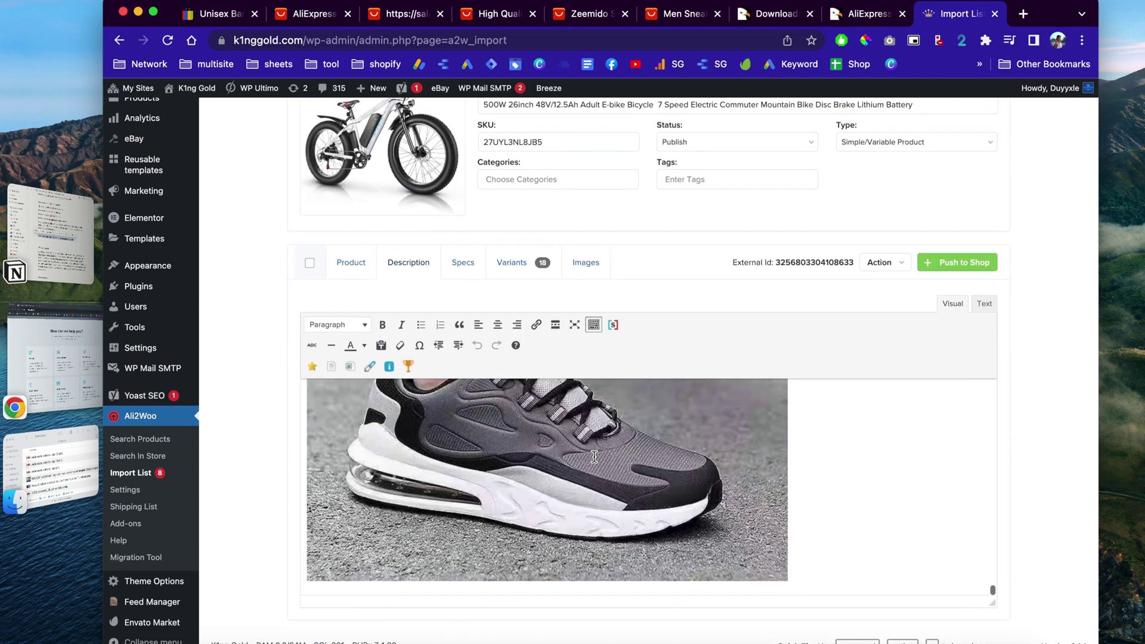
{"action": "scroll", "coordinate": [588, 531], "scroll_direction": "up", "scroll_amount": 10}
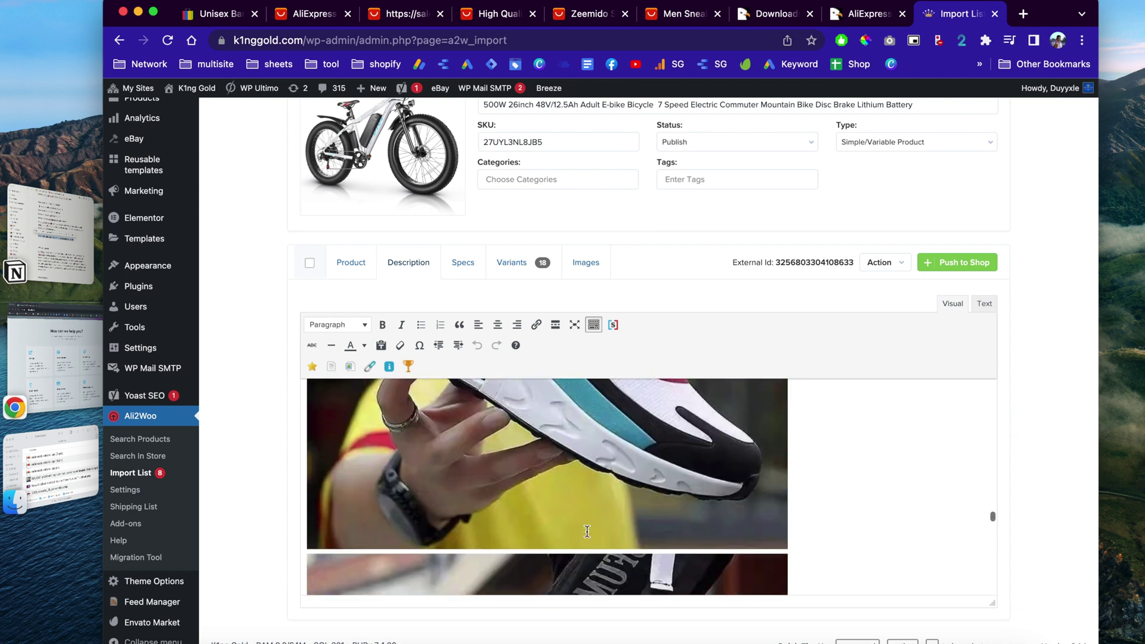
{"action": "scroll", "coordinate": [587, 531], "scroll_direction": "up", "scroll_amount": 10}
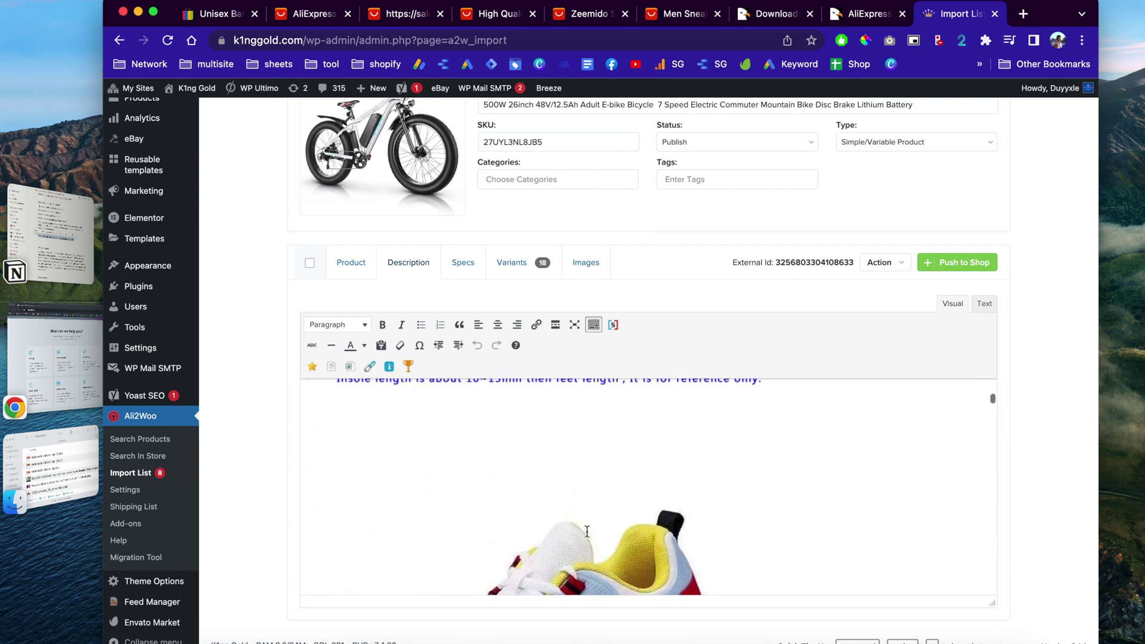
{"action": "scroll", "coordinate": [587, 531], "scroll_direction": "up", "scroll_amount": 8}
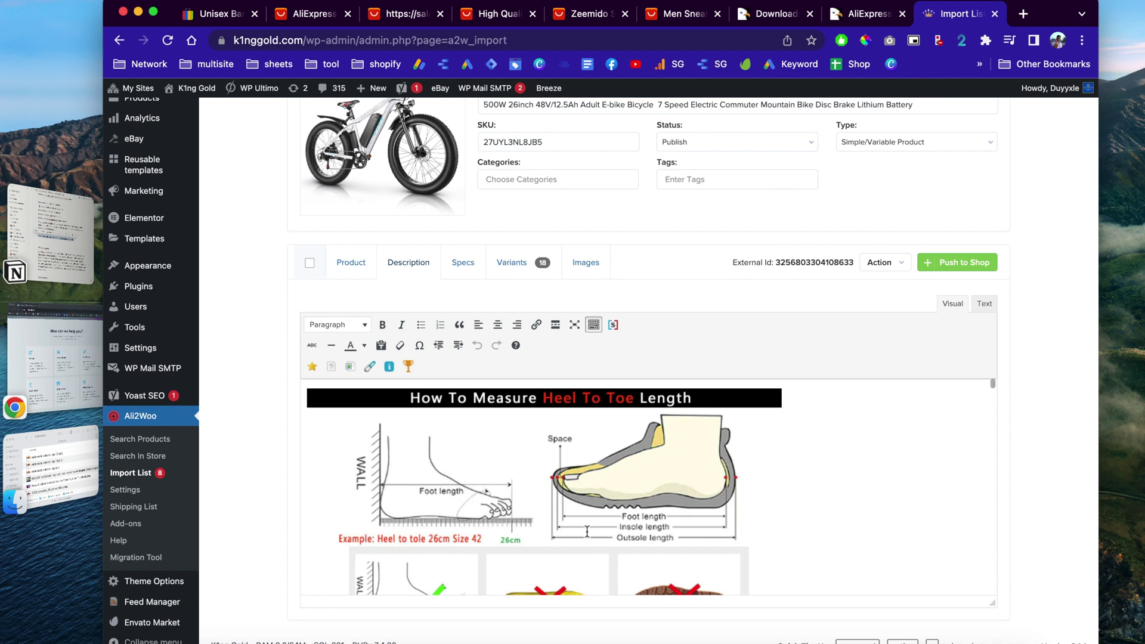
{"action": "scroll", "coordinate": [587, 532], "scroll_direction": "down", "scroll_amount": 4}
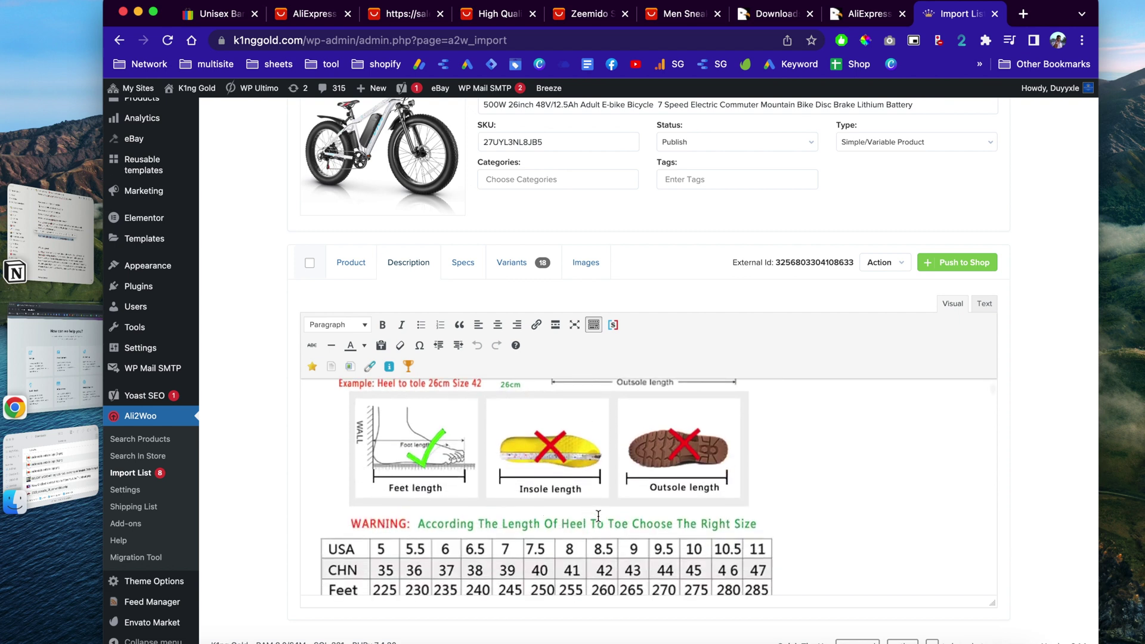
{"action": "scroll", "coordinate": [583, 456], "scroll_direction": "down", "scroll_amount": 2}
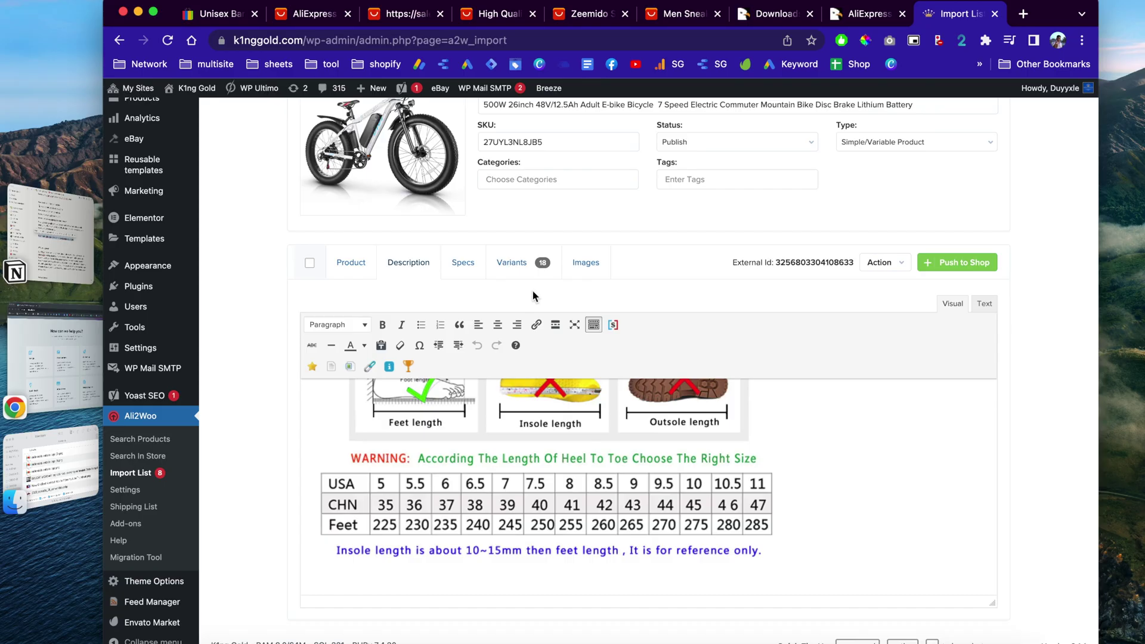
- Look over the sneaker's specifications and its variant price table
{"action": "left_click", "coordinate": [519, 264]}
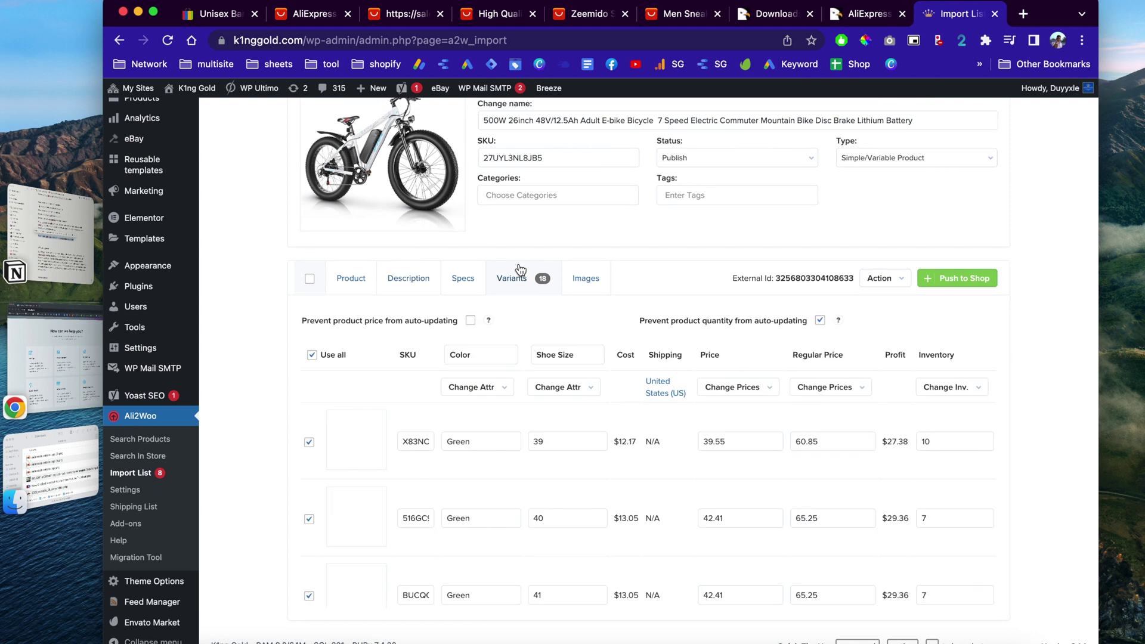
{"action": "left_click", "coordinate": [463, 278]}
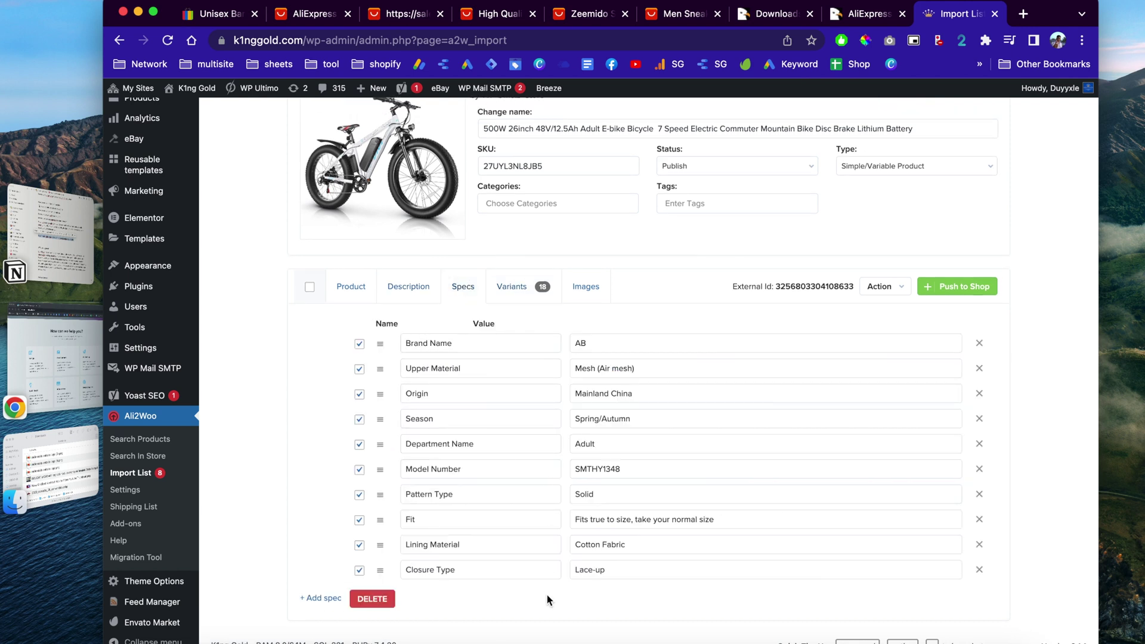
{"action": "left_click", "coordinate": [524, 281]}
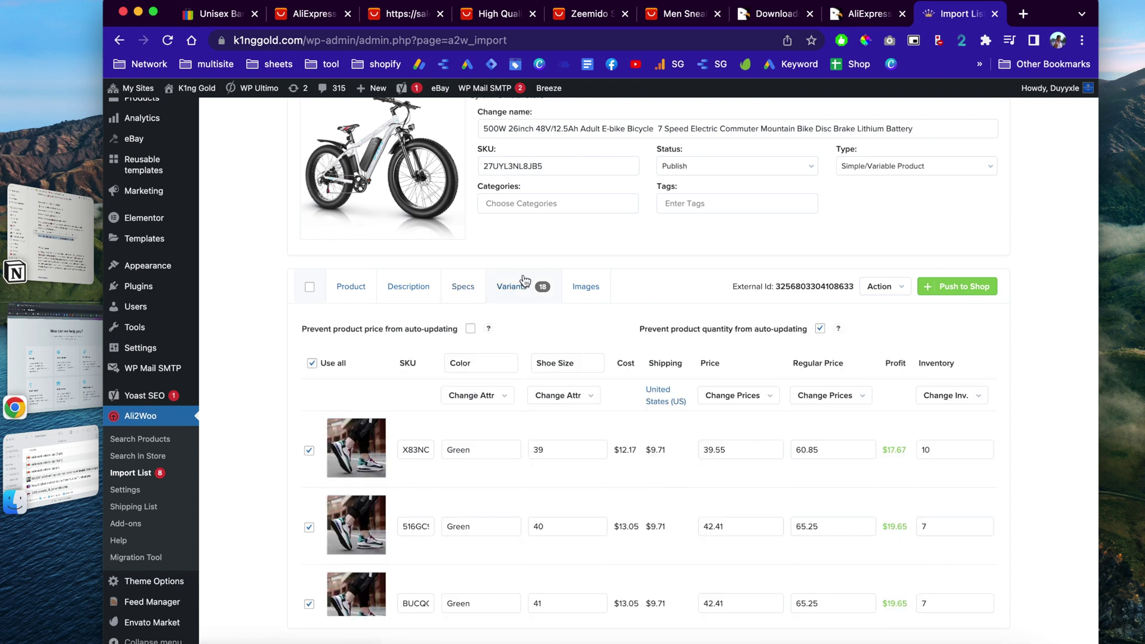
{"action": "scroll", "coordinate": [517, 491], "scroll_direction": "down", "scroll_amount": 1}
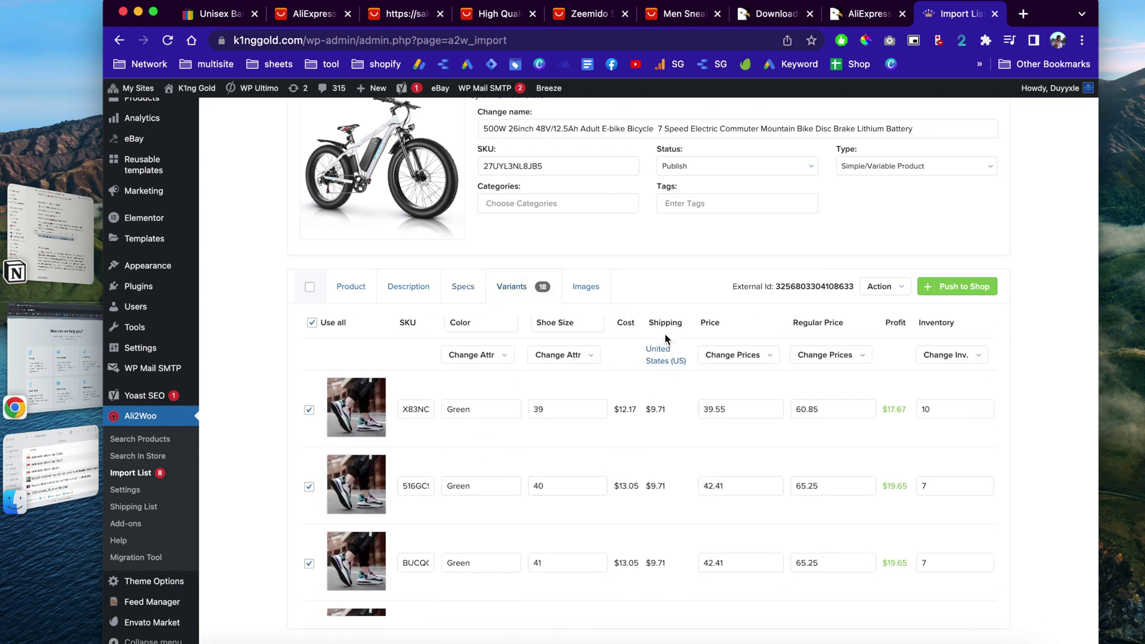
- Check the first variant's cost and shipping, its 39.55 price and $17.67 profit
{"action": "left_click_drag", "start_coordinate": [618, 410], "coordinate": [671, 413]}
{"action": "left_click_drag", "start_coordinate": [734, 412], "coordinate": [700, 413]}
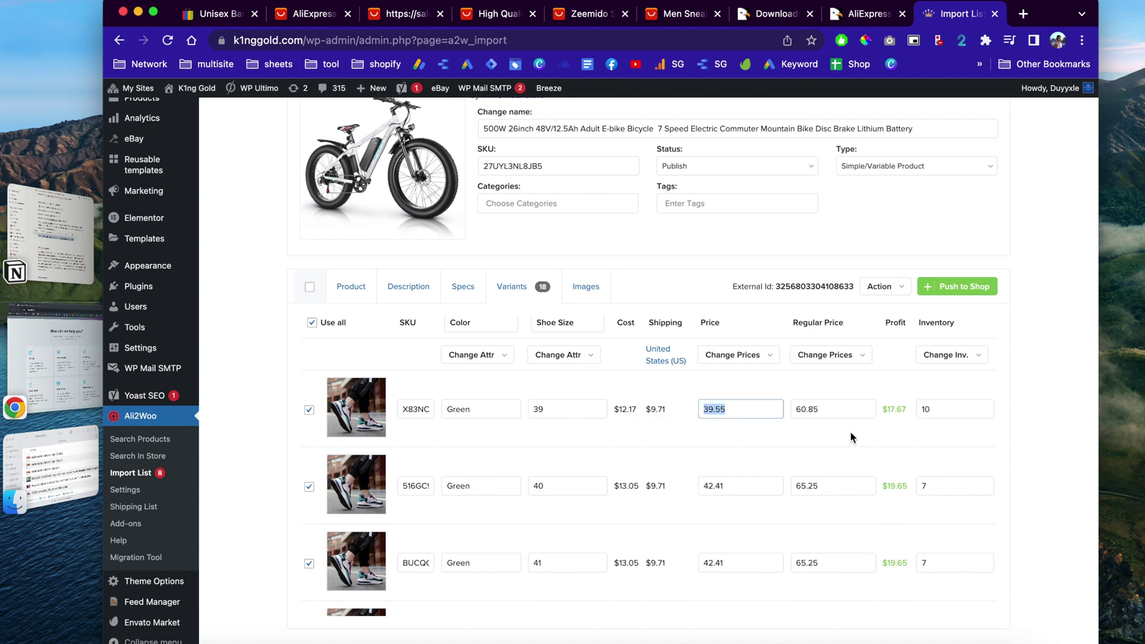
{"action": "left_click_drag", "start_coordinate": [906, 408], "coordinate": [874, 411]}
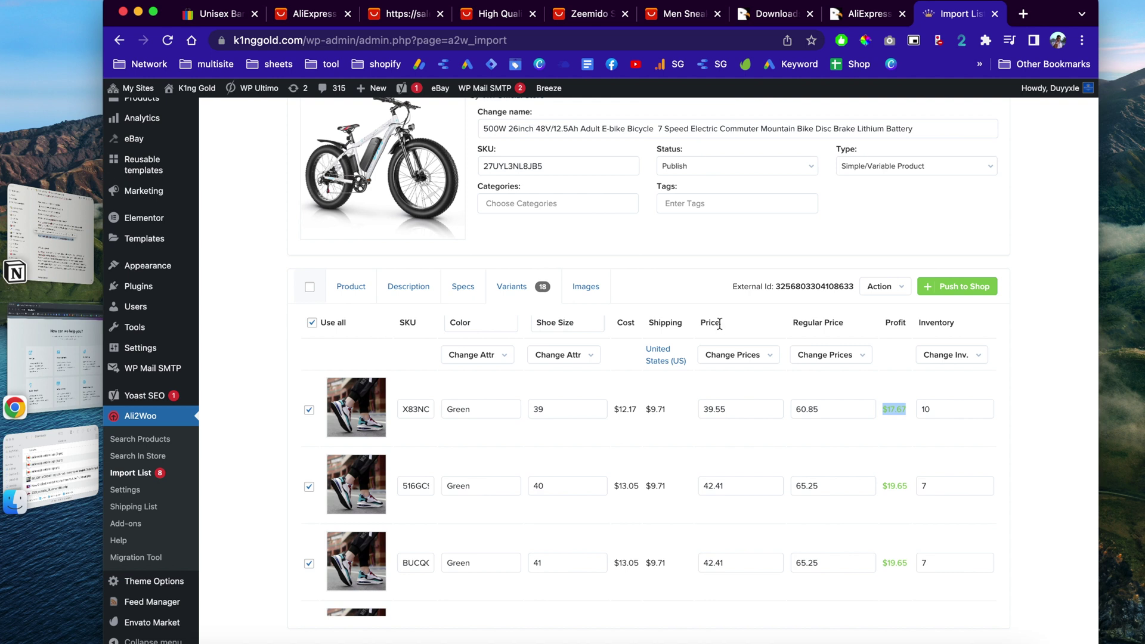
{"action": "scroll", "coordinate": [720, 323], "scroll_direction": "down", "scroll_amount": 2}
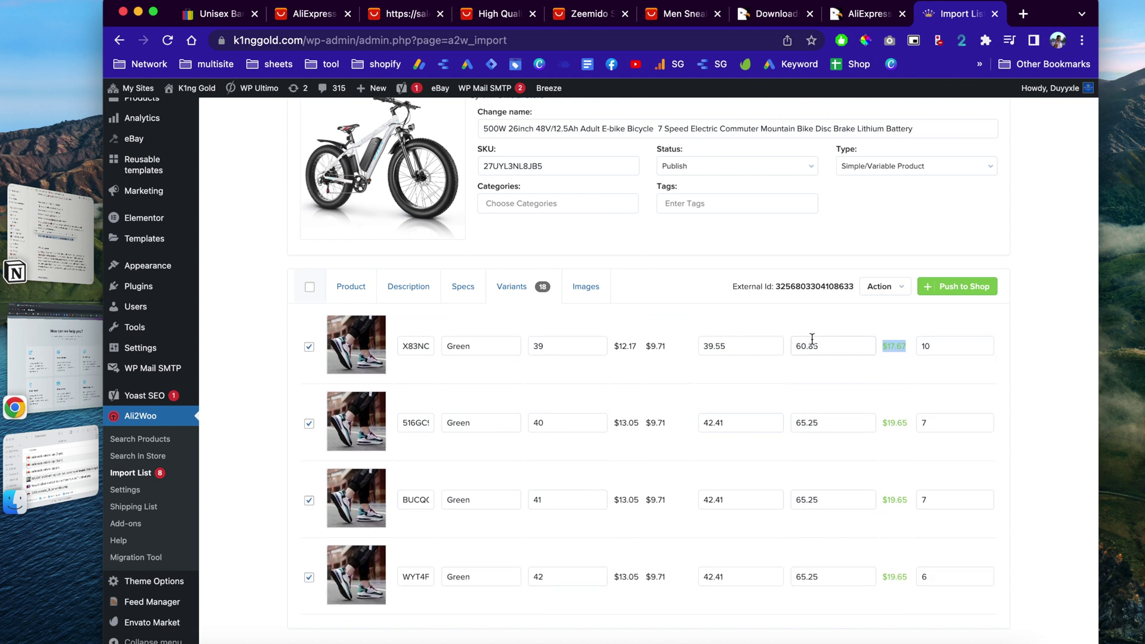
{"action": "left_click_drag", "start_coordinate": [737, 344], "coordinate": [692, 342]}
{"action": "scroll", "coordinate": [749, 379], "scroll_direction": "down", "scroll_amount": 1}
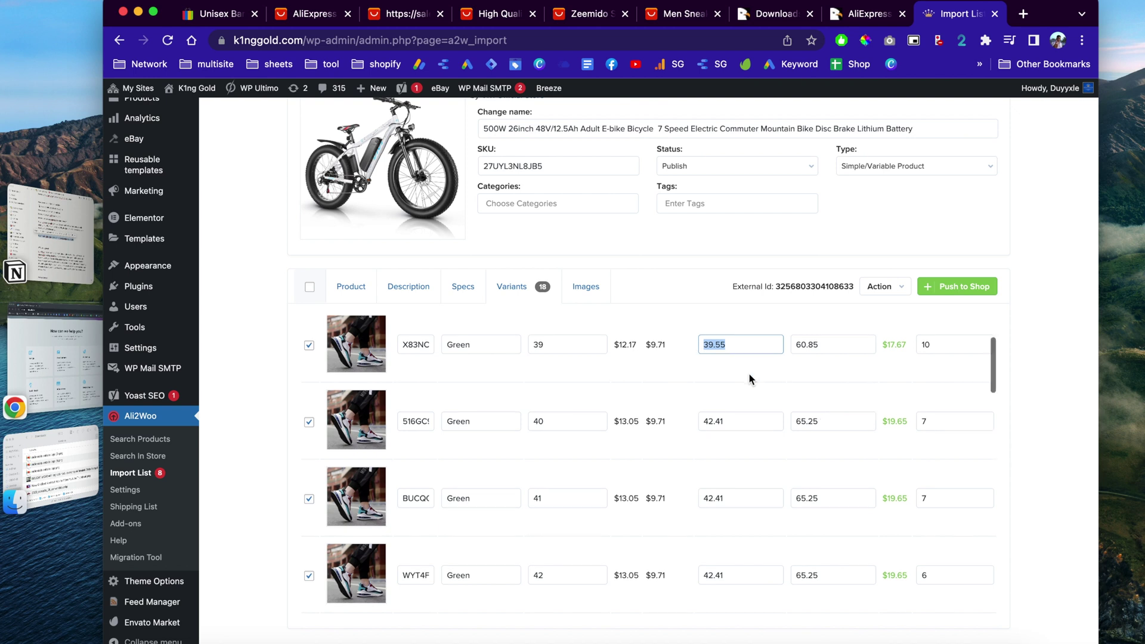
{"action": "scroll", "coordinate": [748, 373], "scroll_direction": "down", "scroll_amount": 1}
{"action": "scroll", "coordinate": [746, 390], "scroll_direction": "up", "scroll_amount": 4}
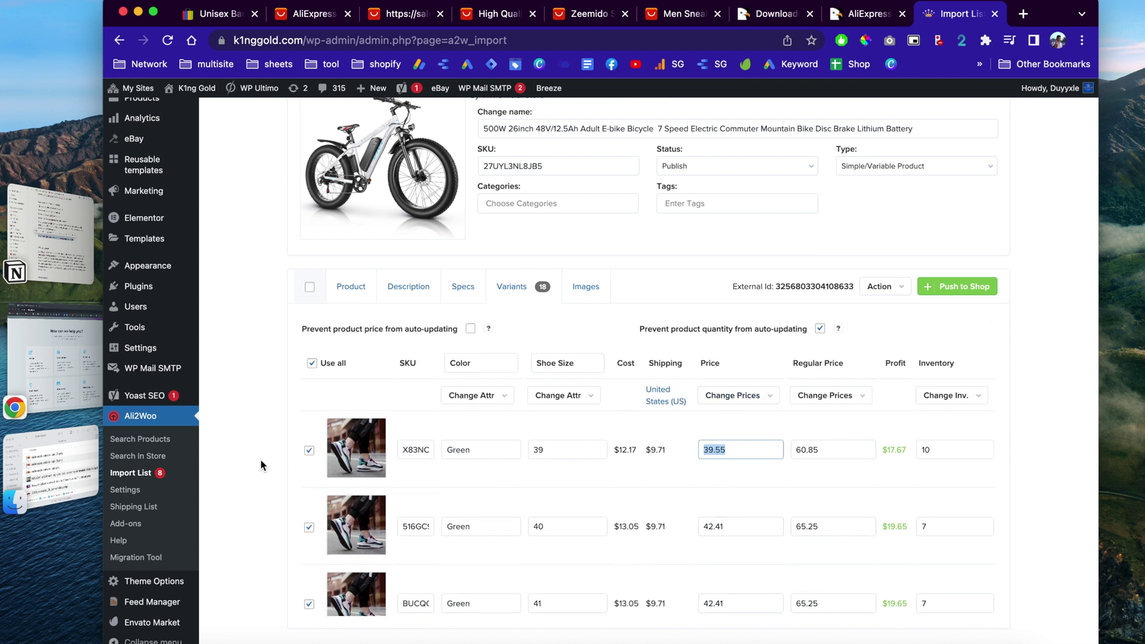
- Open the Ali2Woo Settings page in a new tab and switch to it
{"action": "right_click", "coordinate": [144, 500]}
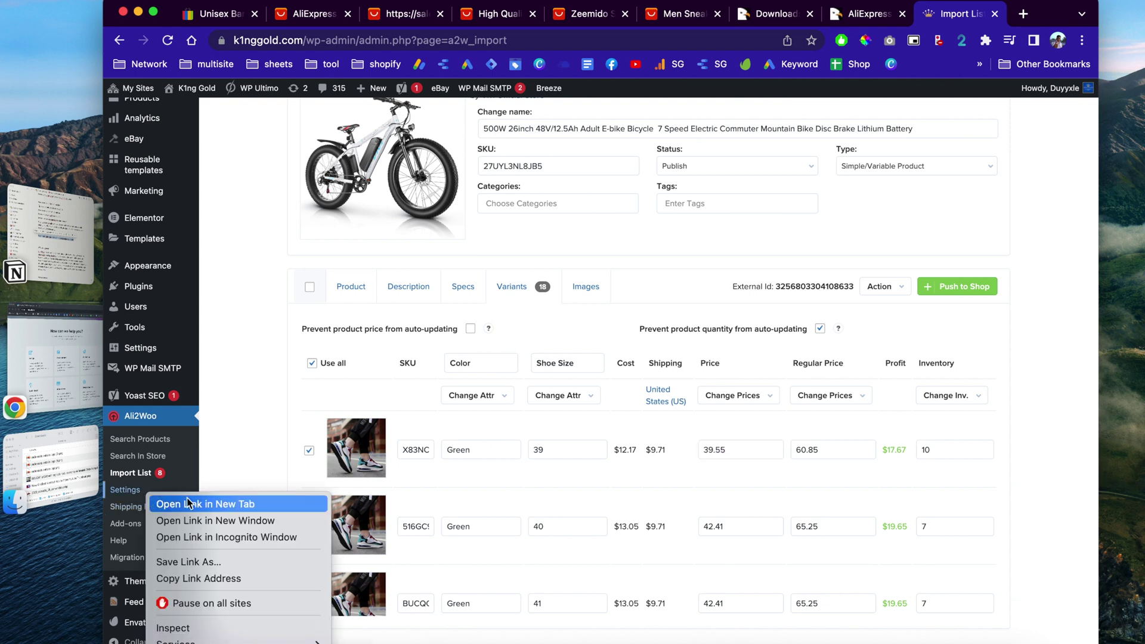
{"action": "left_click", "coordinate": [179, 503]}
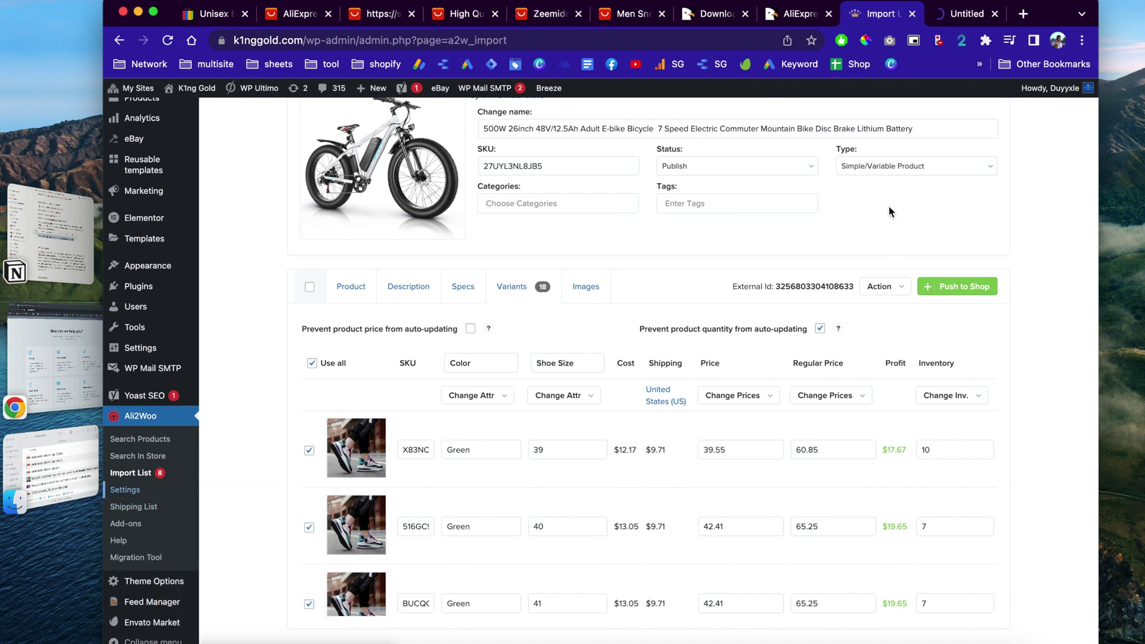
{"action": "left_click", "coordinate": [966, 14]}
- Check the Pricing Rules cost multipliers of 3.25 and 5, then return to the Import List
{"action": "left_click", "coordinate": [417, 157]}
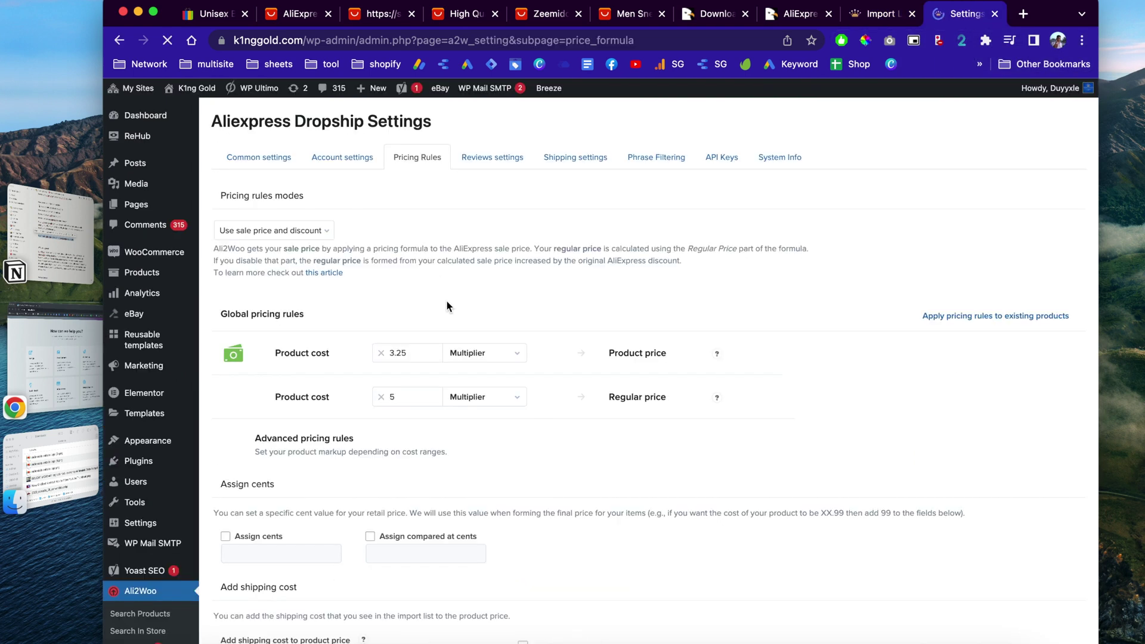
{"action": "scroll", "coordinate": [448, 306], "scroll_direction": "down", "scroll_amount": 1}
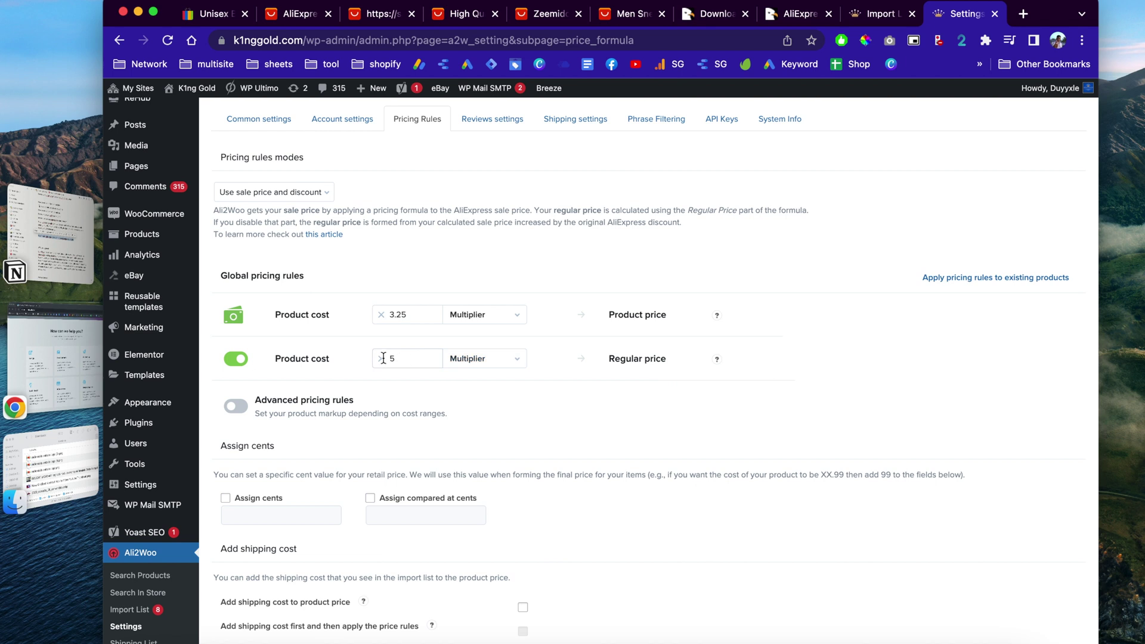
{"action": "scroll", "coordinate": [472, 395], "scroll_direction": "down", "scroll_amount": 1}
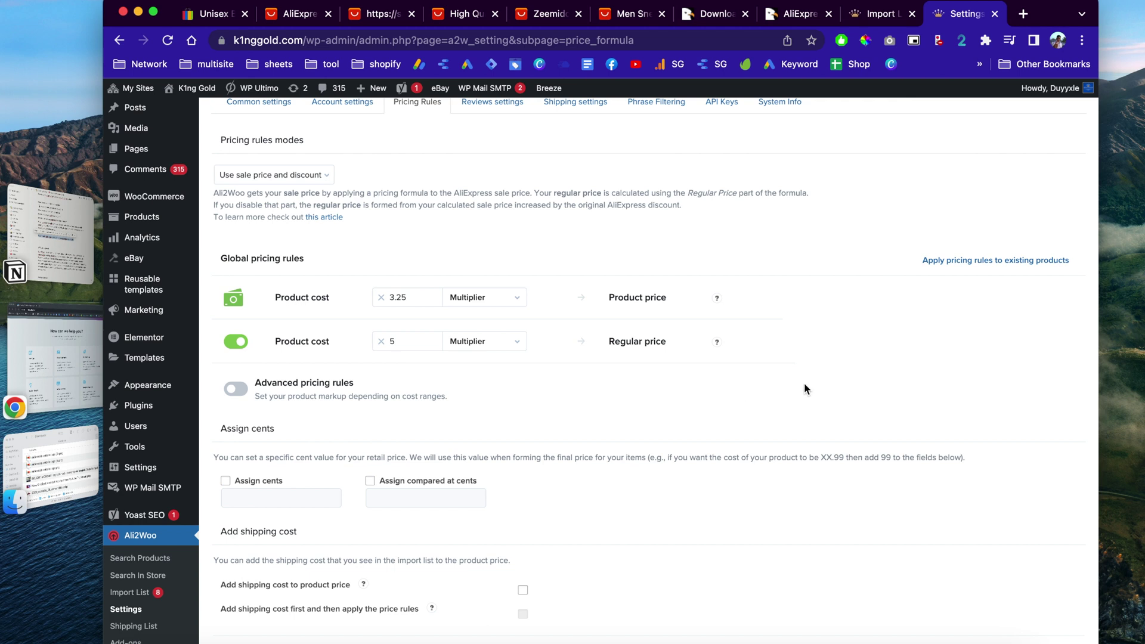
{"action": "left_click", "coordinate": [892, 18]}
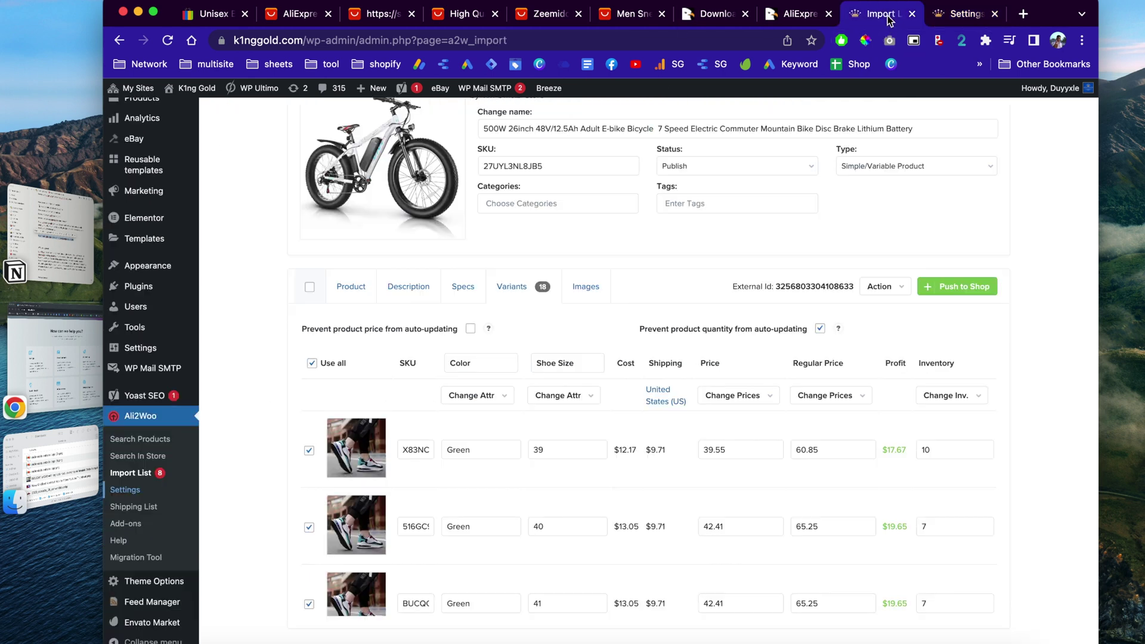
- Use Change Prices to set all sneaker variants to 45.95 and verify the updated rows
{"action": "scroll", "coordinate": [629, 531], "scroll_direction": "down", "scroll_amount": 2}
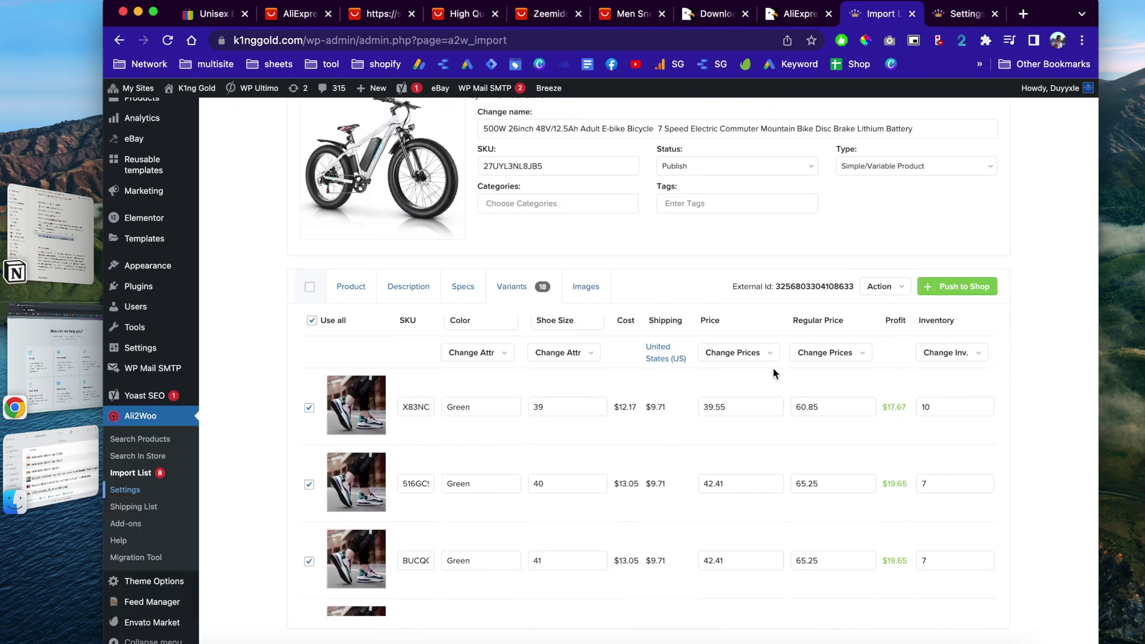
{"action": "left_click", "coordinate": [745, 355]}
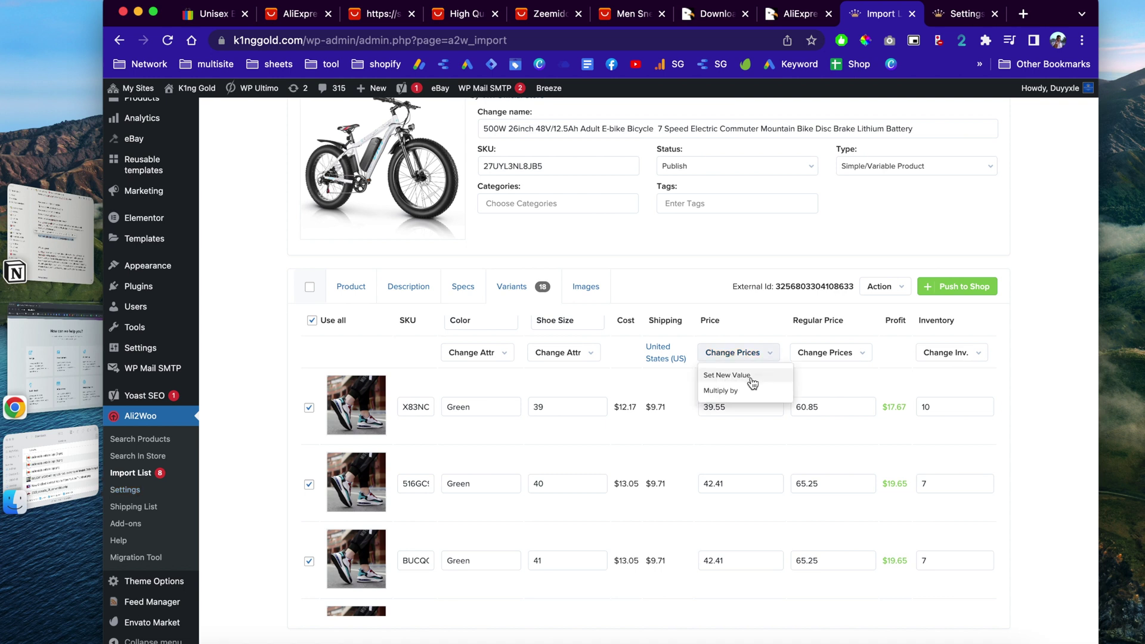
{"action": "left_click", "coordinate": [752, 382]}
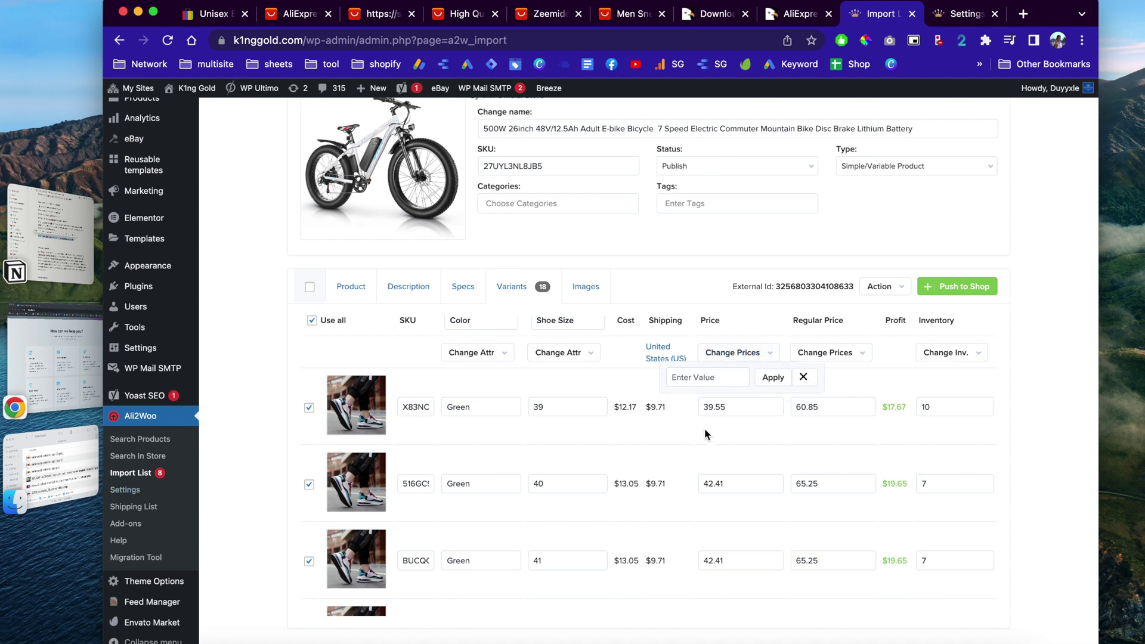
{"action": "left_click", "coordinate": [707, 376]}
{"action": "scroll", "coordinate": [723, 526], "scroll_direction": "down", "scroll_amount": 5}
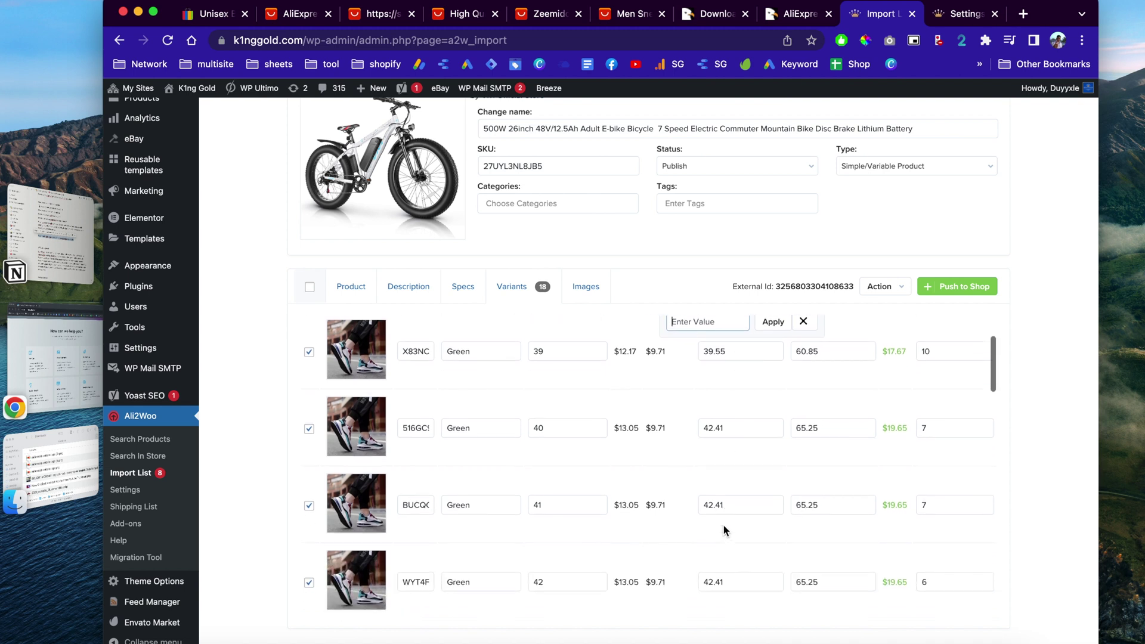
{"action": "scroll", "coordinate": [724, 417], "scroll_direction": "up", "scroll_amount": 6}
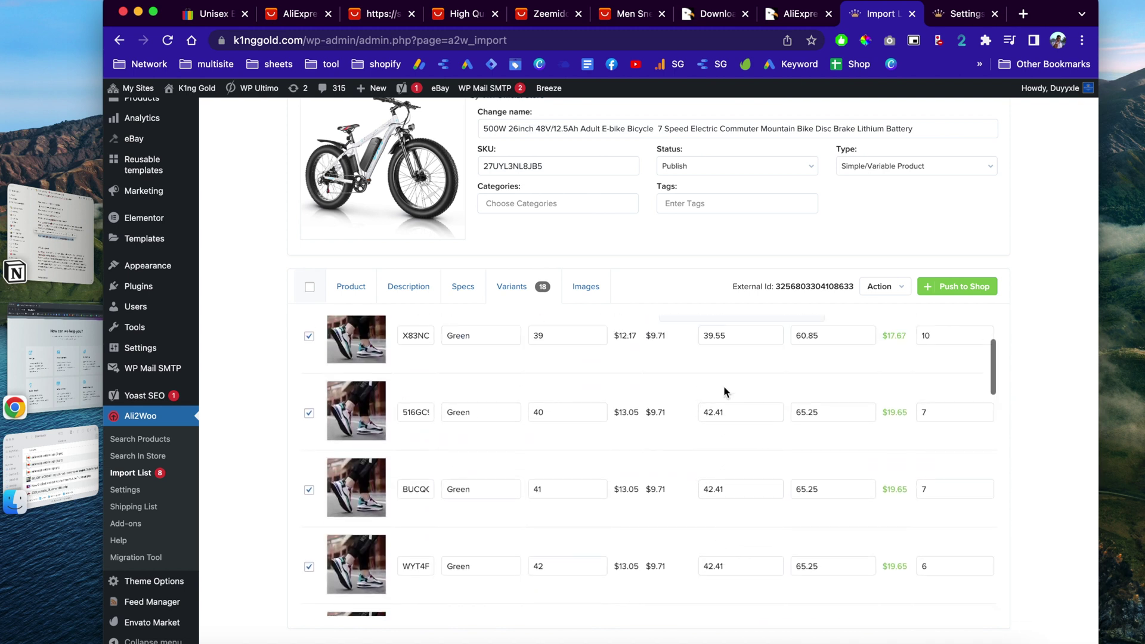
{"action": "left_click", "coordinate": [711, 419]}
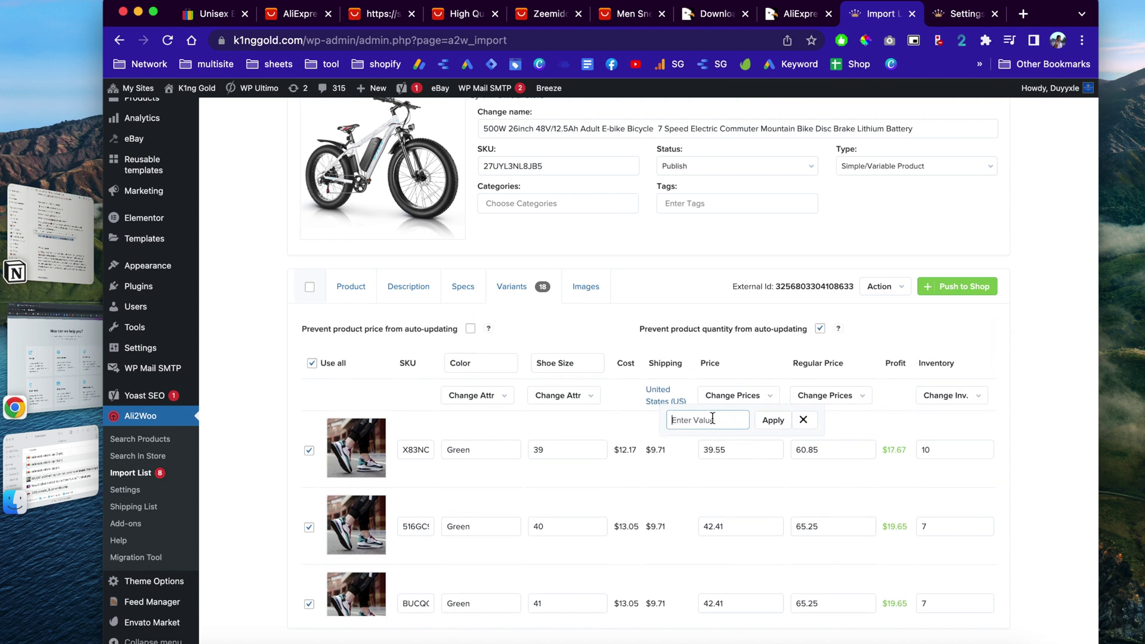
{"action": "type", "text": "45.95"}
{"action": "left_click", "coordinate": [774, 420]}
{"action": "scroll", "coordinate": [720, 568], "scroll_direction": "down", "scroll_amount": 5}
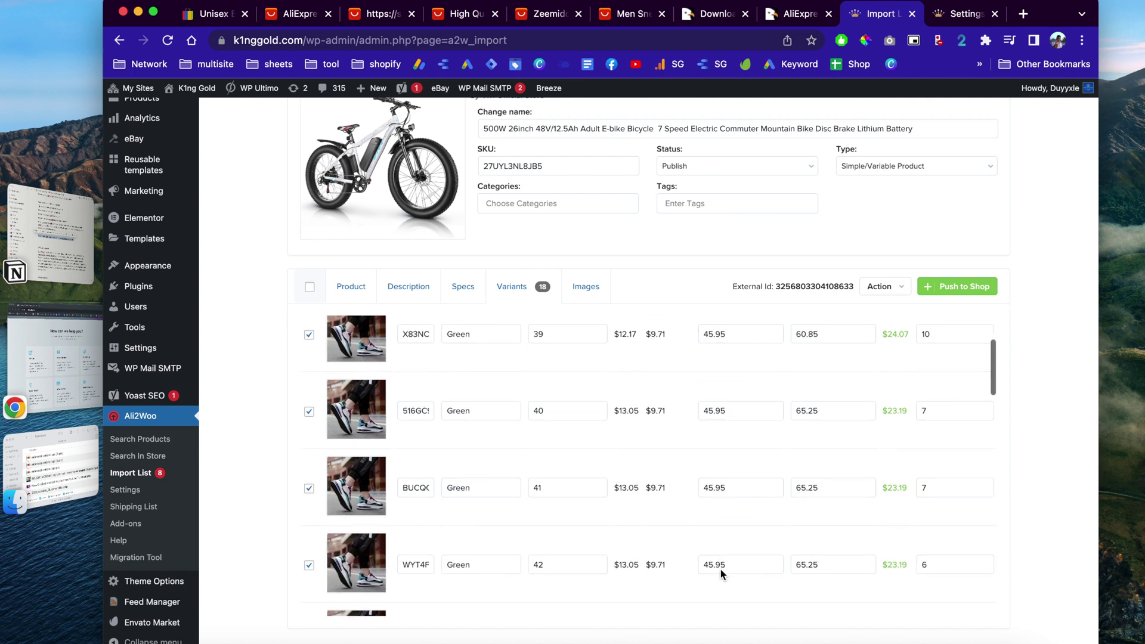
{"action": "scroll", "coordinate": [668, 446], "scroll_direction": "down", "scroll_amount": 5}
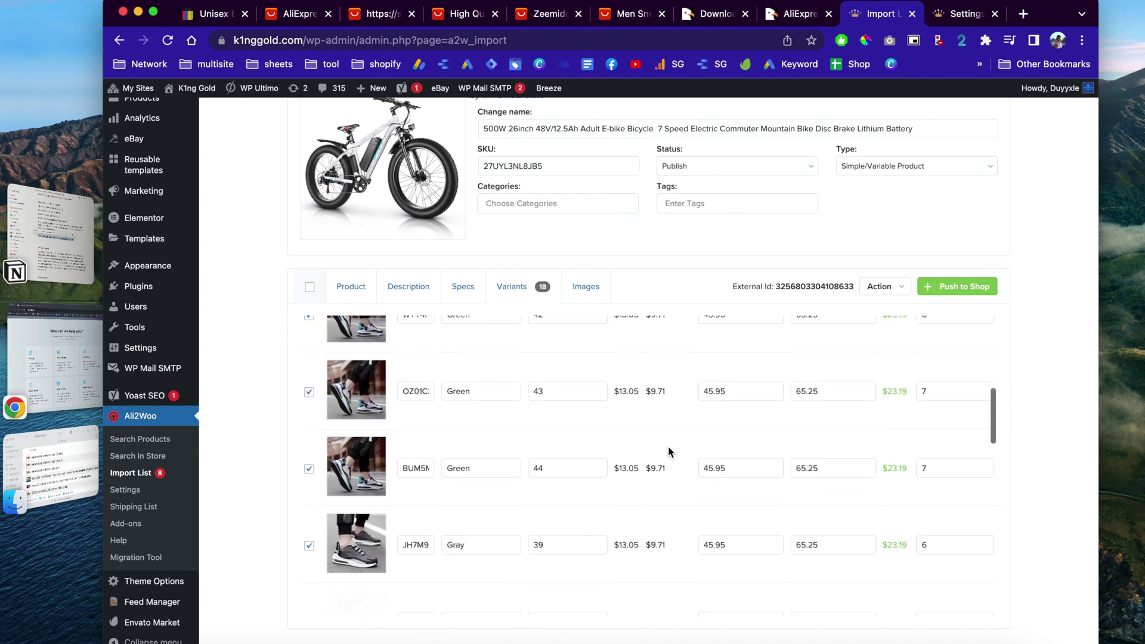
{"action": "scroll", "coordinate": [788, 466], "scroll_direction": "up", "scroll_amount": 10}
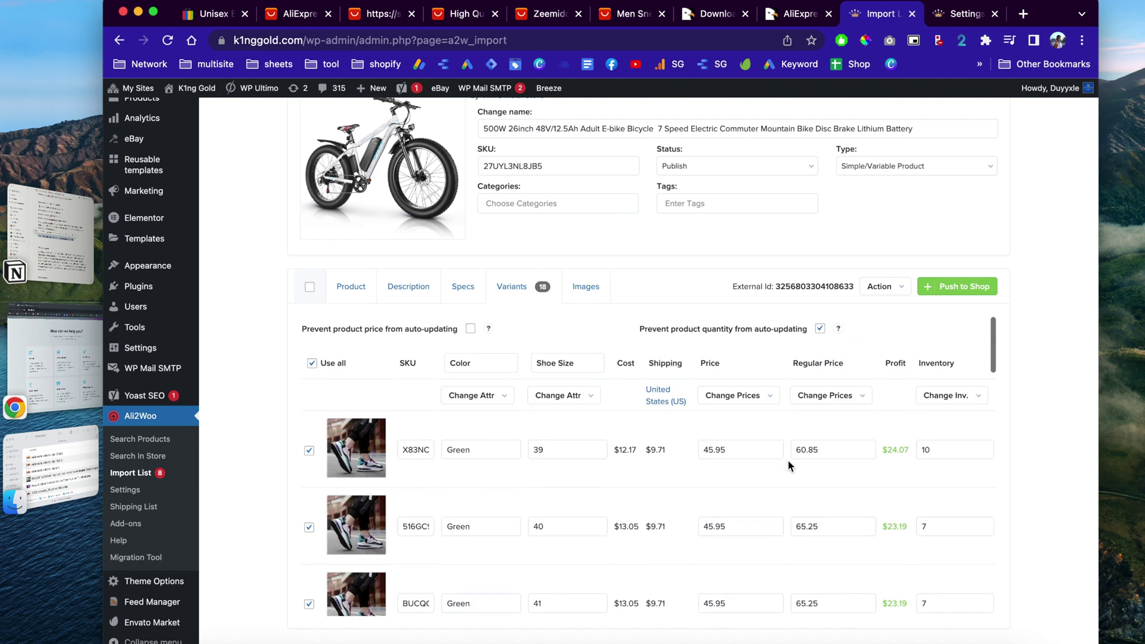
- Browse the sneaker's gallery, variation and description images, leaving all description images selected
{"action": "left_click", "coordinate": [585, 287]}
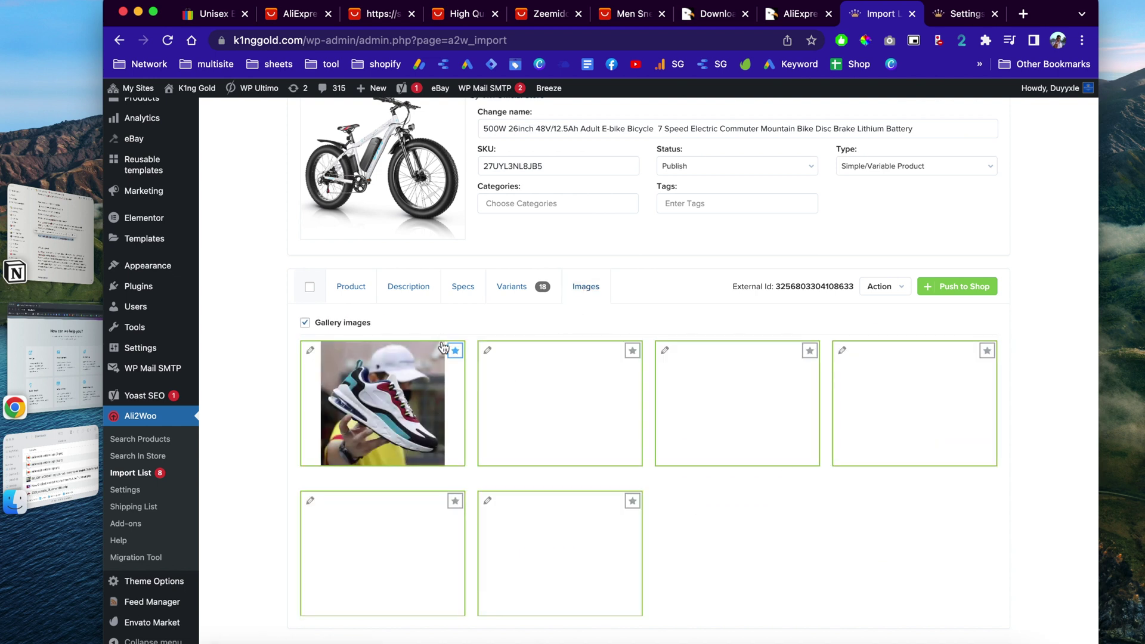
{"action": "scroll", "coordinate": [757, 536], "scroll_direction": "down", "scroll_amount": 1}
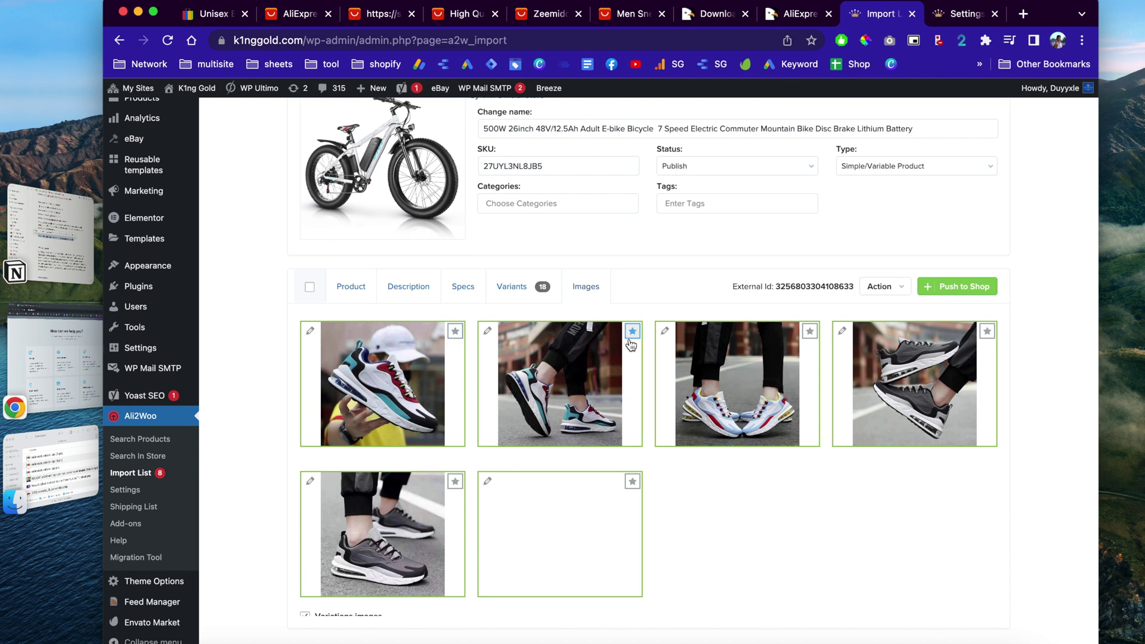
{"action": "scroll", "coordinate": [703, 468], "scroll_direction": "down", "scroll_amount": 3}
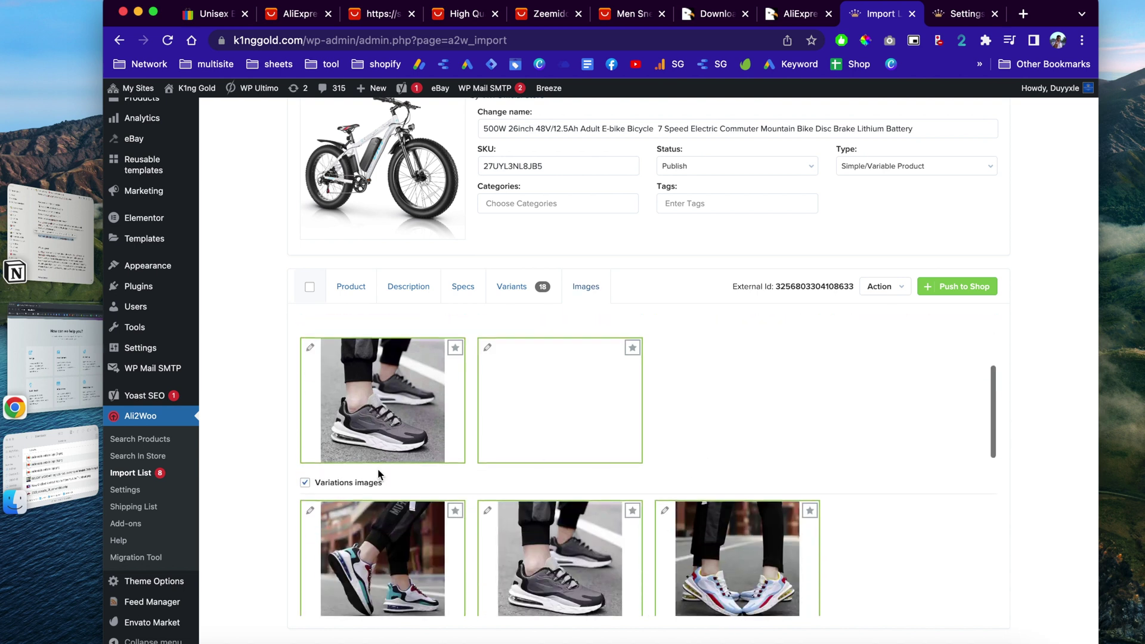
{"action": "scroll", "coordinate": [376, 483], "scroll_direction": "down", "scroll_amount": 2}
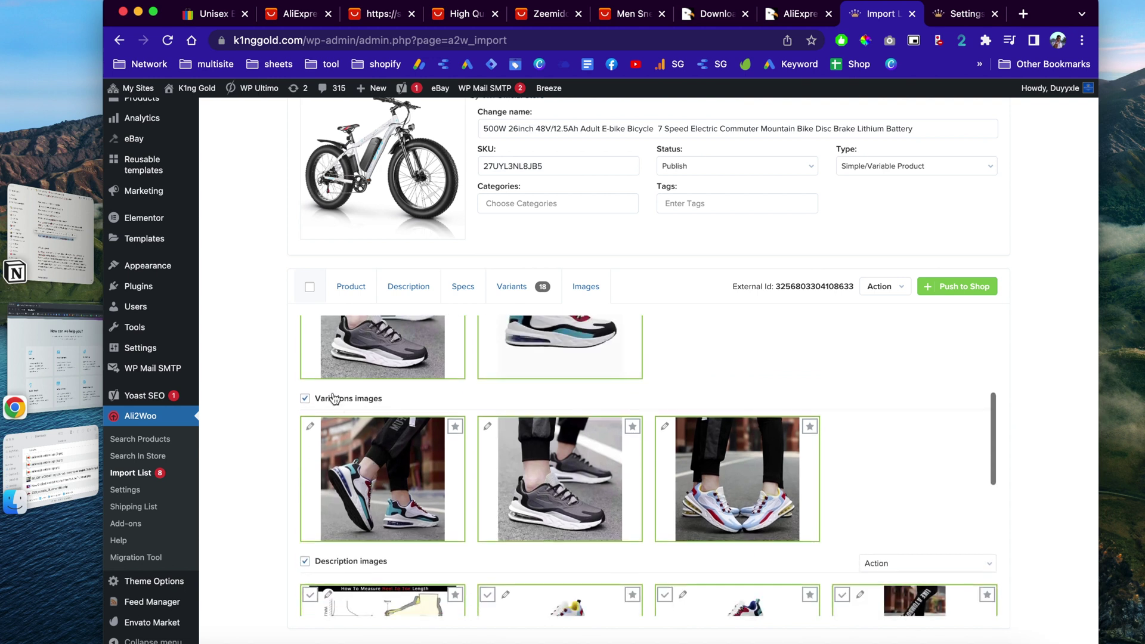
{"action": "scroll", "coordinate": [395, 408], "scroll_direction": "down", "scroll_amount": 2}
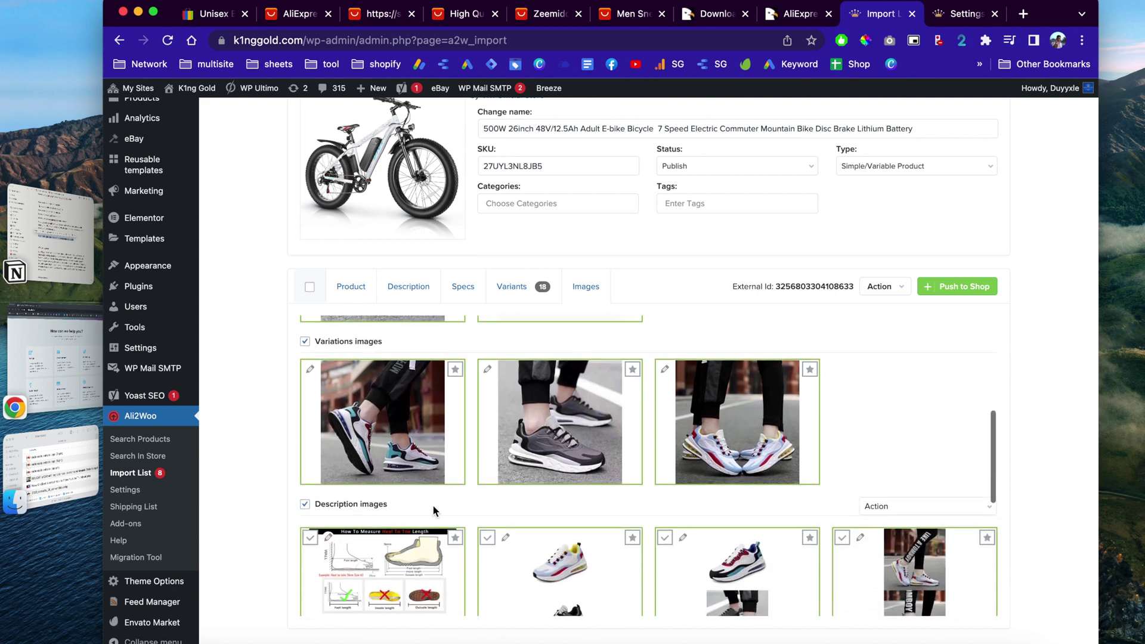
{"action": "scroll", "coordinate": [433, 505], "scroll_direction": "down", "scroll_amount": 1}
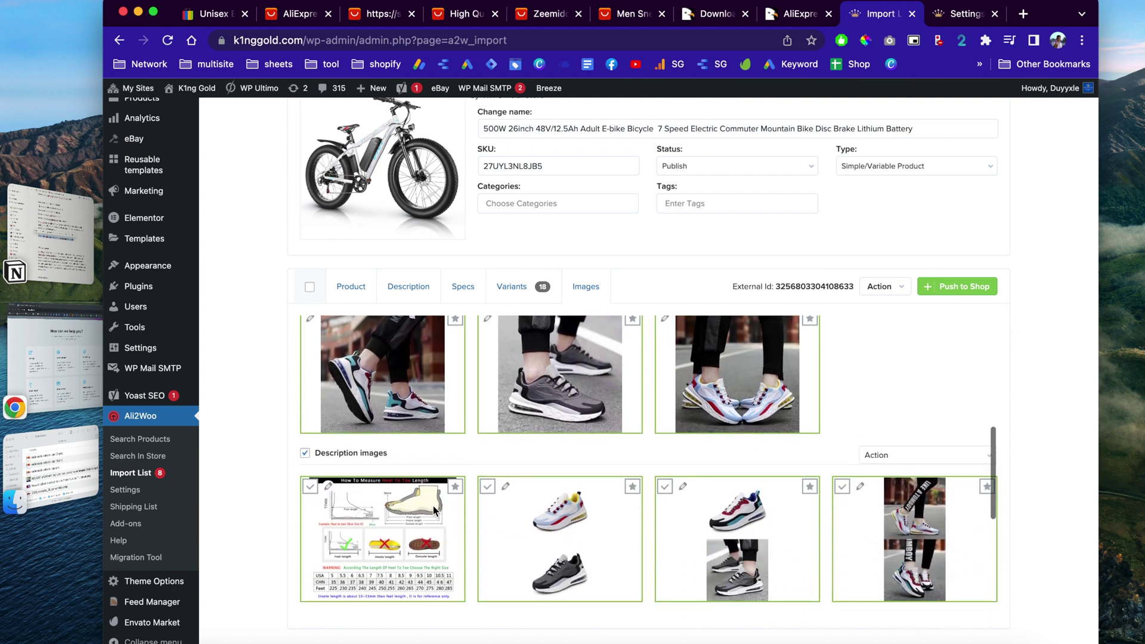
{"action": "left_click", "coordinate": [307, 454]}
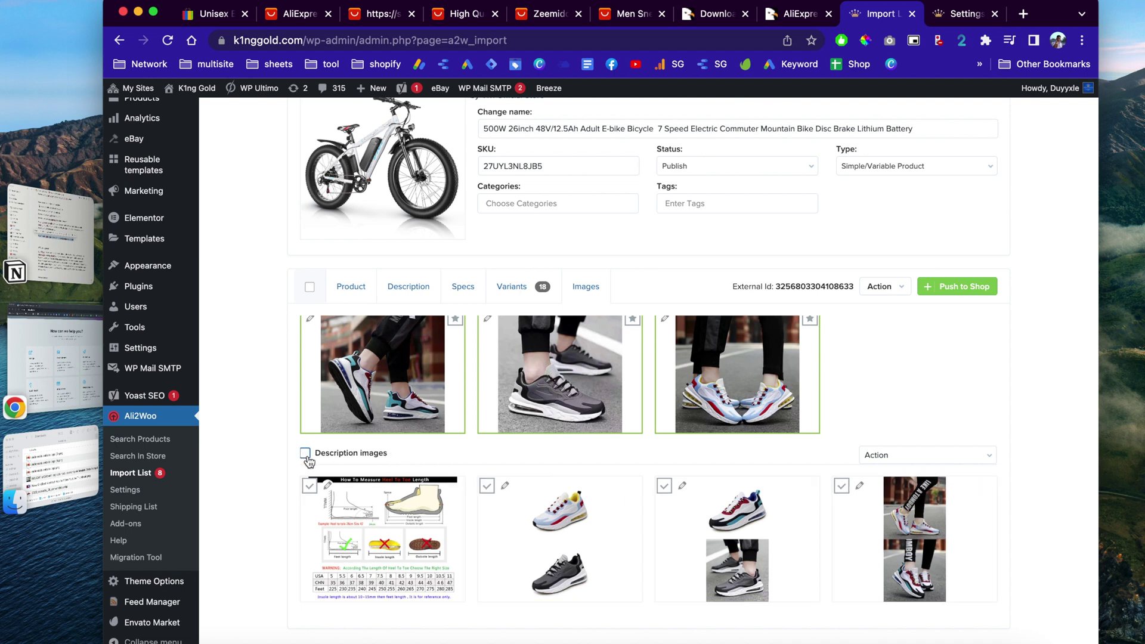
{"action": "left_click", "coordinate": [310, 488]}
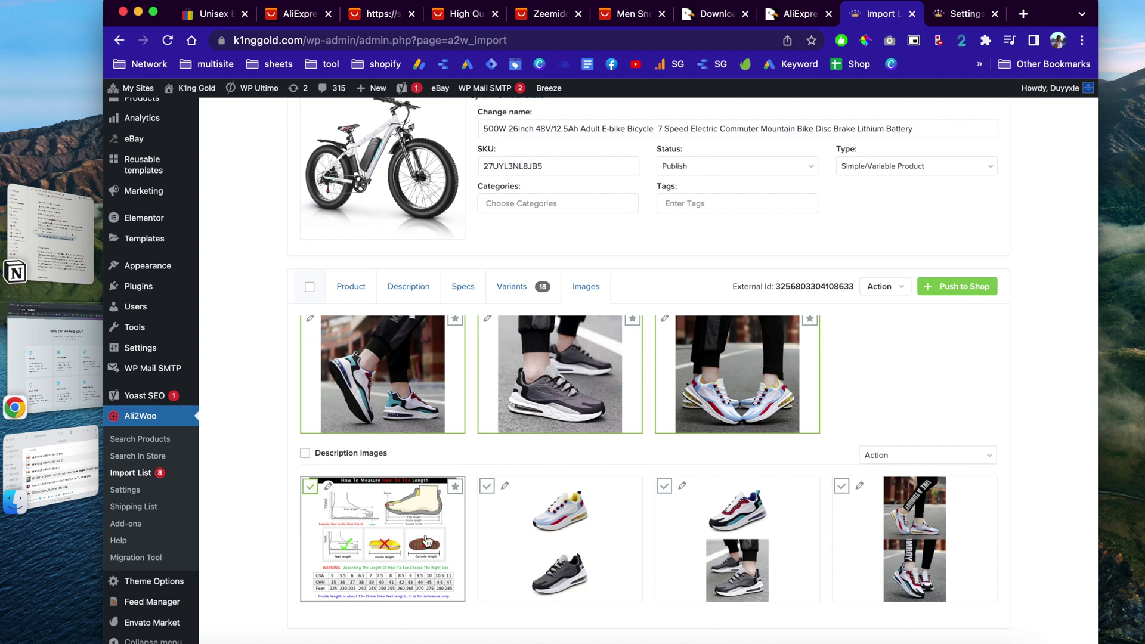
{"action": "left_click", "coordinate": [305, 454]}
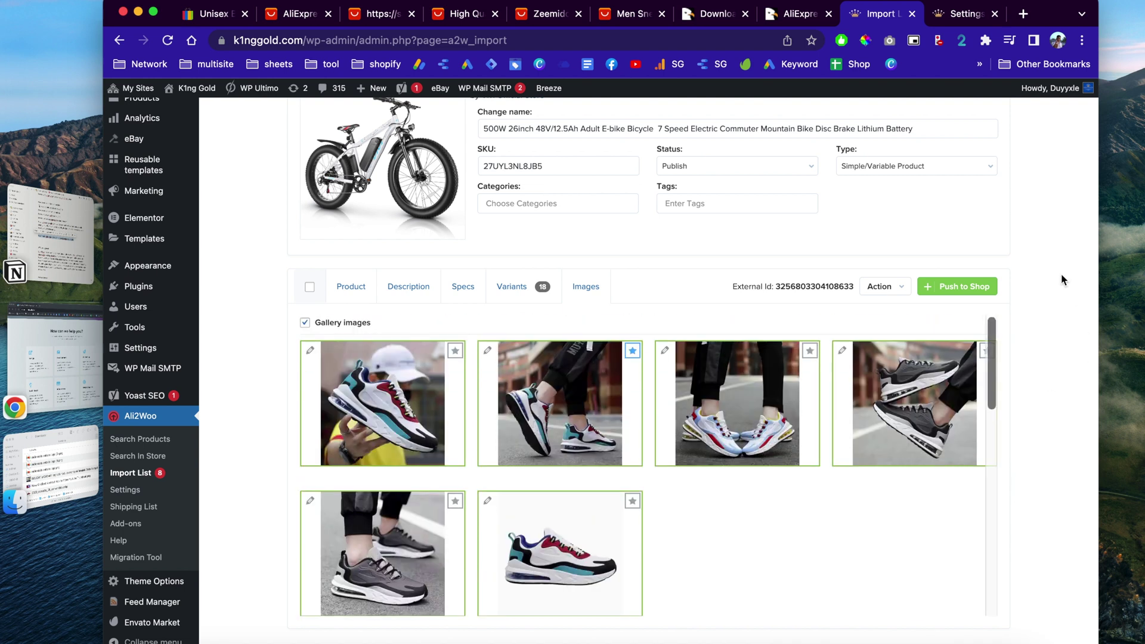
- Push the sneaker to the shop and find it at $45.95 in K1ngGold's Check Latest Products
{"action": "left_click", "coordinate": [970, 285]}
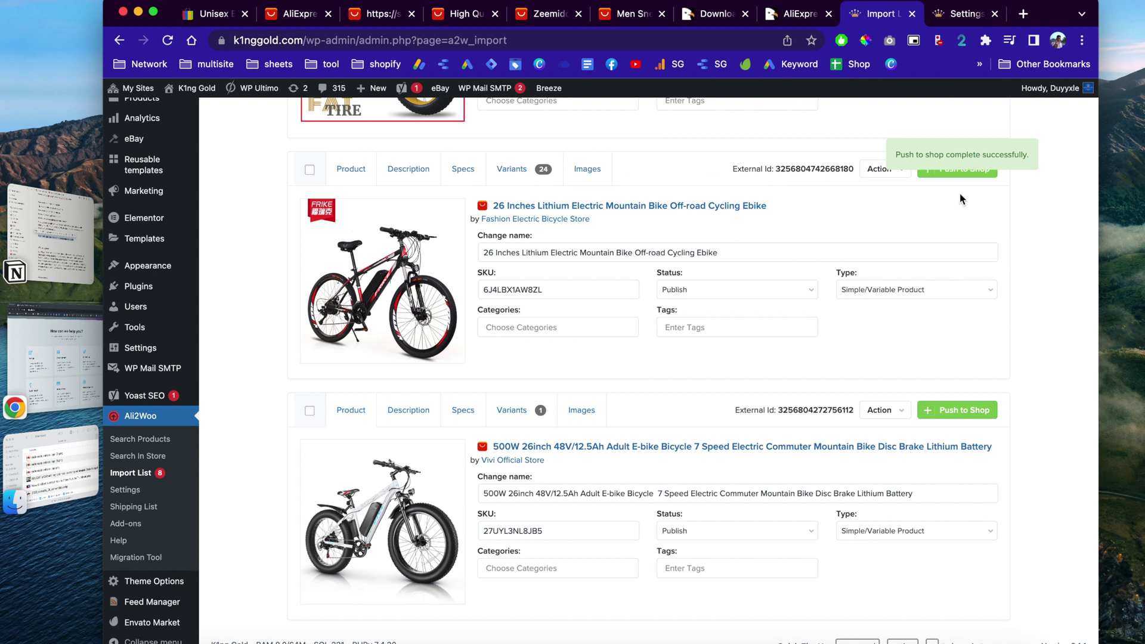
{"action": "scroll", "coordinate": [918, 269], "scroll_direction": "up", "scroll_amount": 5}
{"action": "mouse_move", "coordinate": [185, 89]}
{"action": "left_click", "coordinate": [182, 111]}
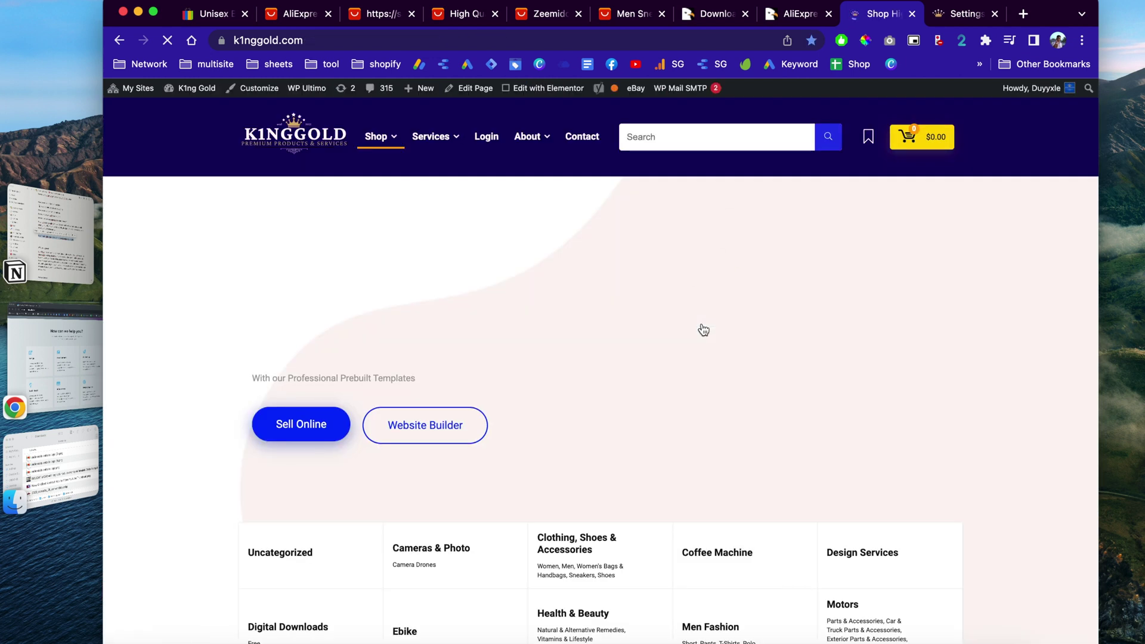
{"action": "scroll", "coordinate": [704, 330], "scroll_direction": "down", "scroll_amount": 10}
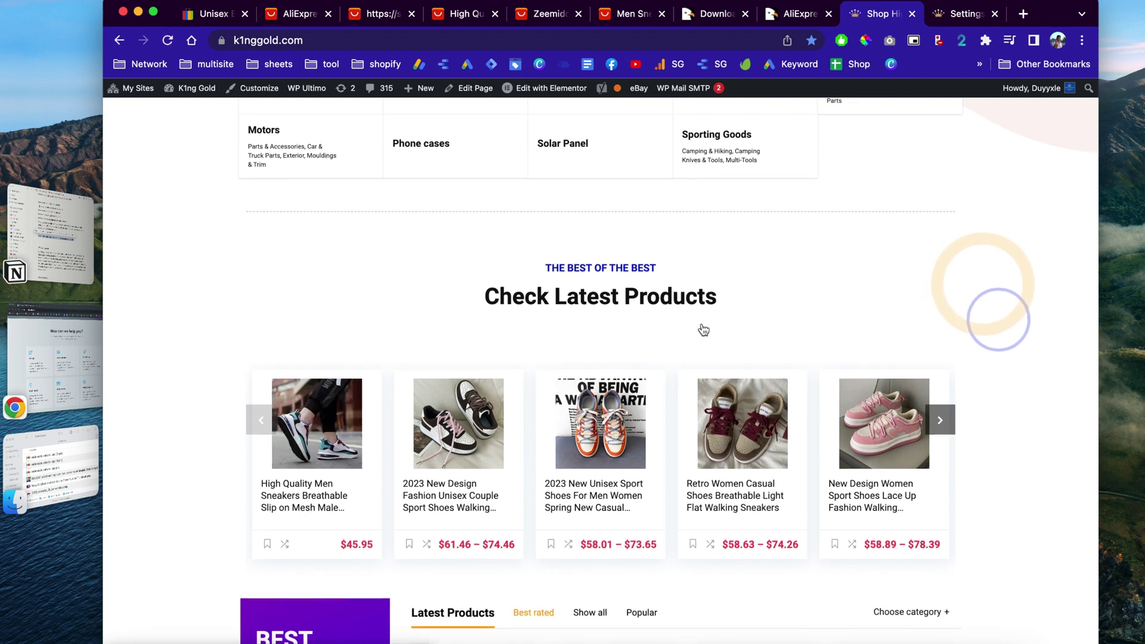
- Go to smartinggoods.com in a new tab and filter its Theme Library to the 19 Ecommerce templates
{"action": "left_click", "coordinate": [1018, 14]}
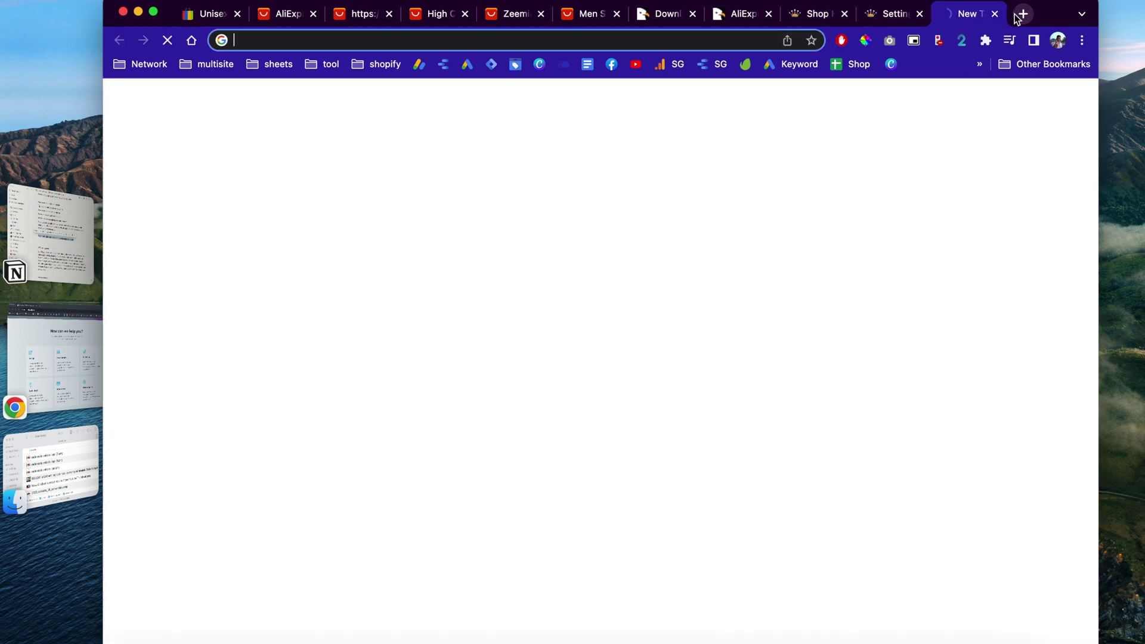
{"action": "type", "text": "sma"}
{"action": "key", "text": "Return"}
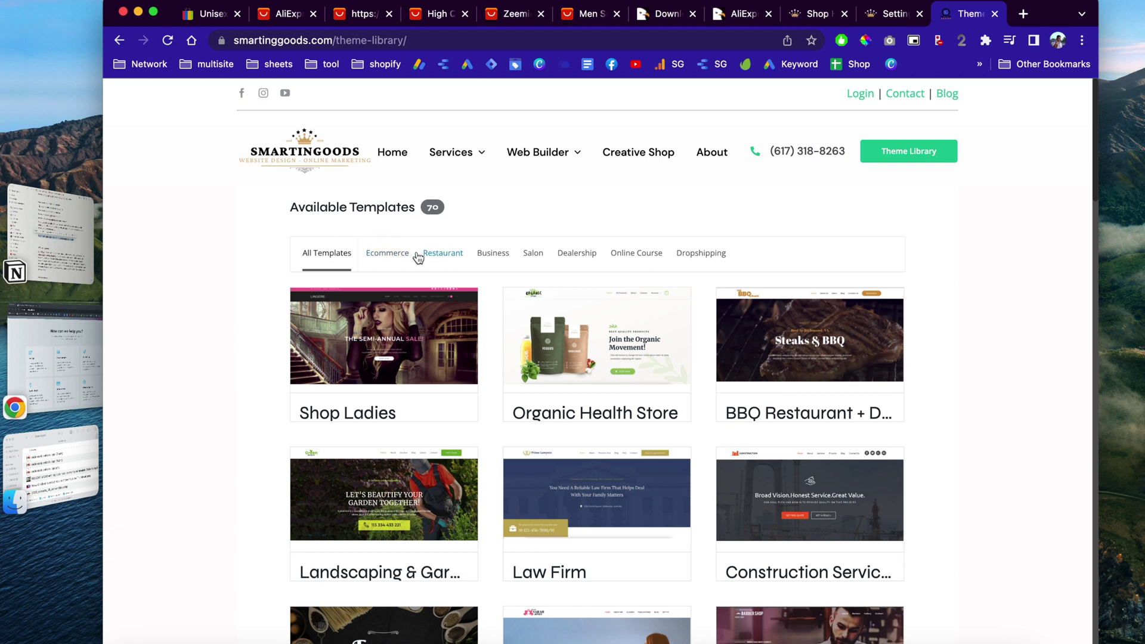
{"action": "left_click", "coordinate": [387, 253]}
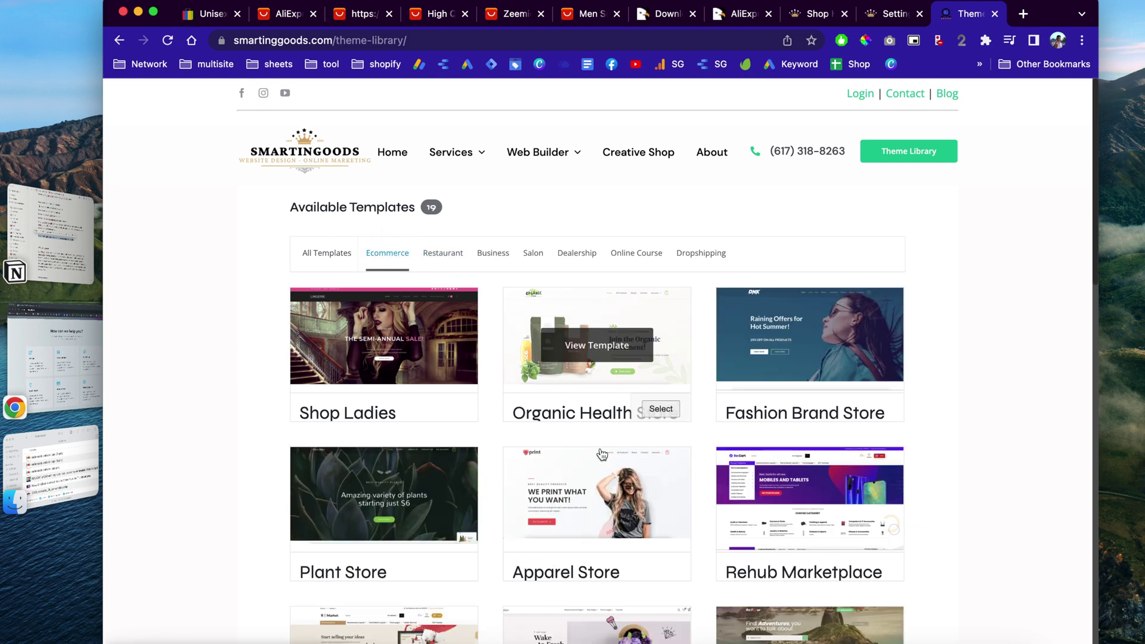
{"action": "scroll", "coordinate": [599, 453], "scroll_direction": "down", "scroll_amount": 3}
{"action": "scroll", "coordinate": [601, 454], "scroll_direction": "down", "scroll_amount": 5}
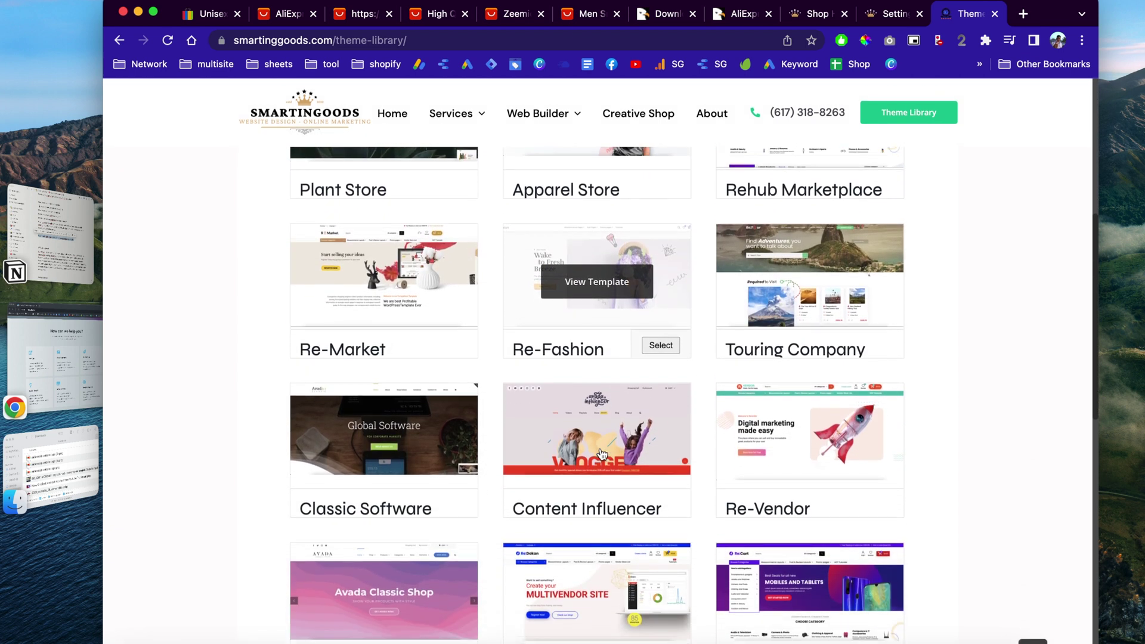
{"action": "scroll", "coordinate": [602, 455], "scroll_direction": "down", "scroll_amount": 1}
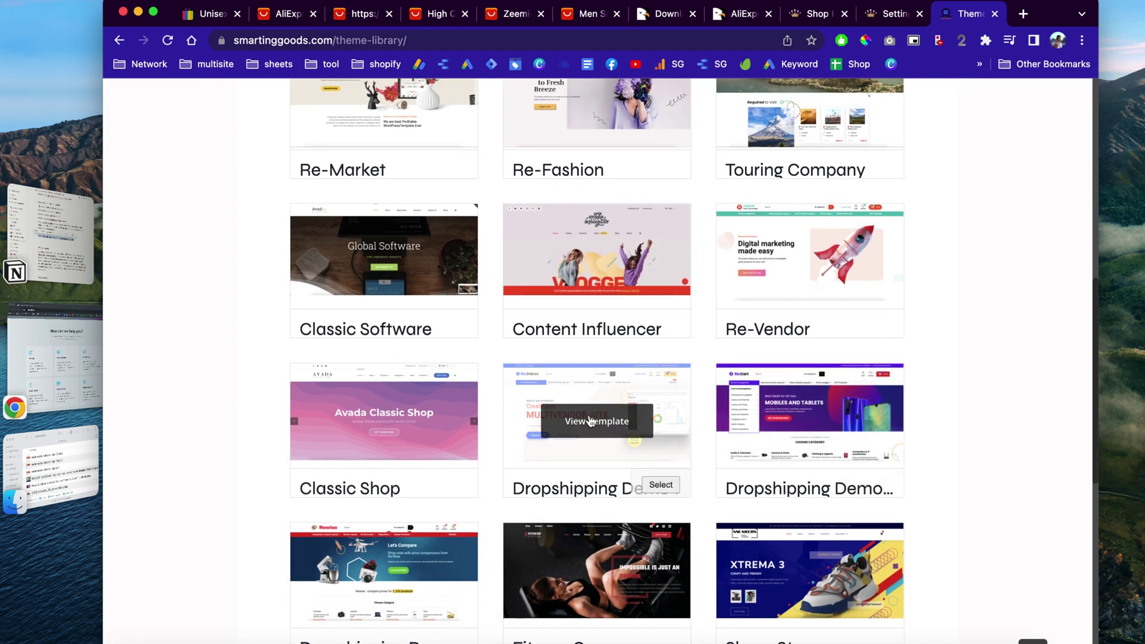
- Pick the Premium plan for the Dropshipping Demo template, with site title 'drop shoes' and address 'dropshoes'
{"action": "left_click", "coordinate": [614, 427]}
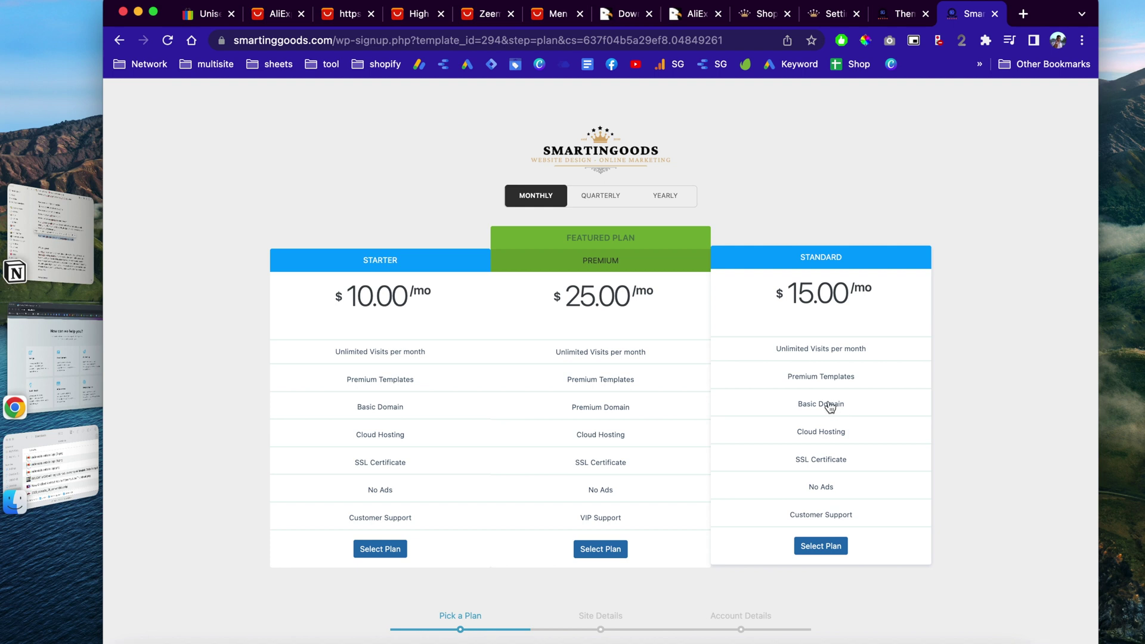
{"action": "left_click", "coordinate": [612, 548]}
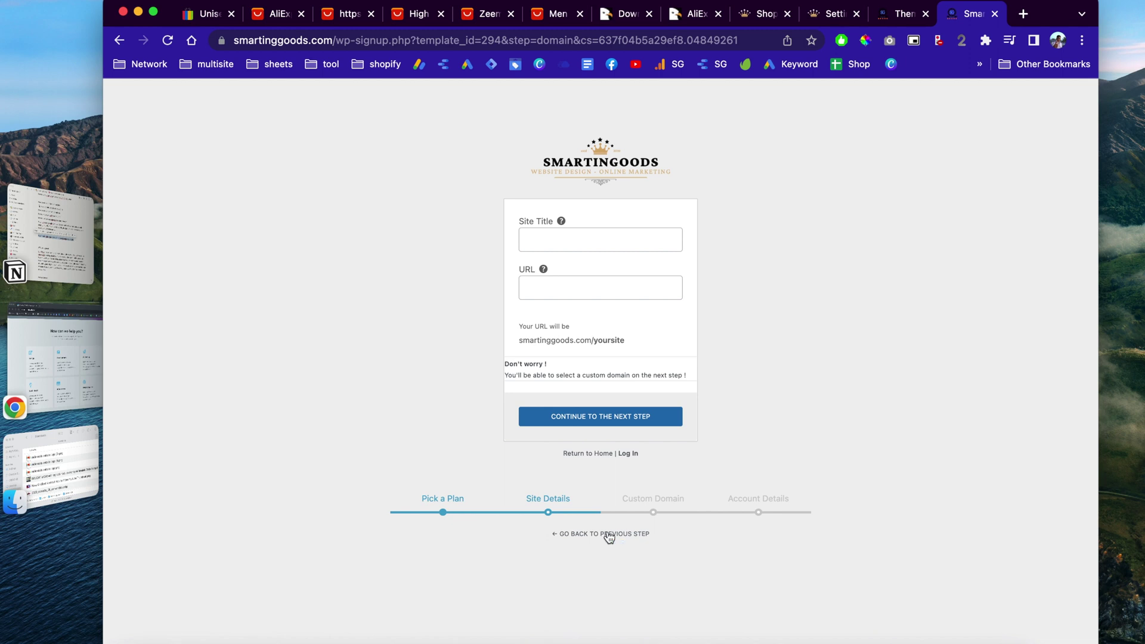
{"action": "left_click", "coordinate": [577, 240]}
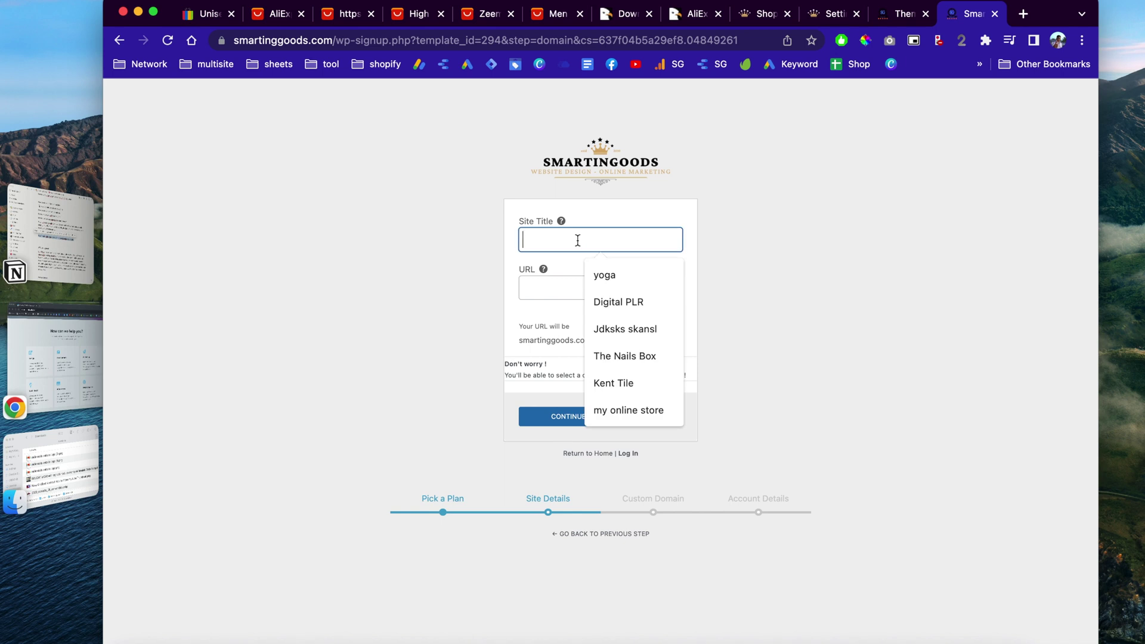
{"action": "type", "text": "drop shoes"}
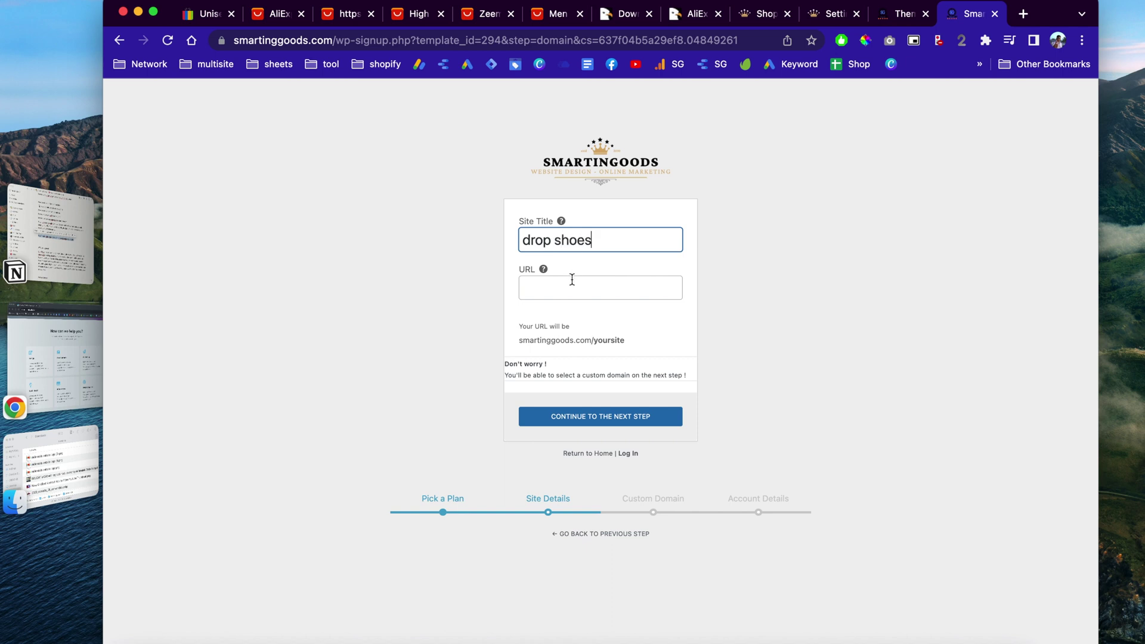
{"action": "left_click", "coordinate": [571, 281]}
{"action": "type", "text": "dropshoes"}
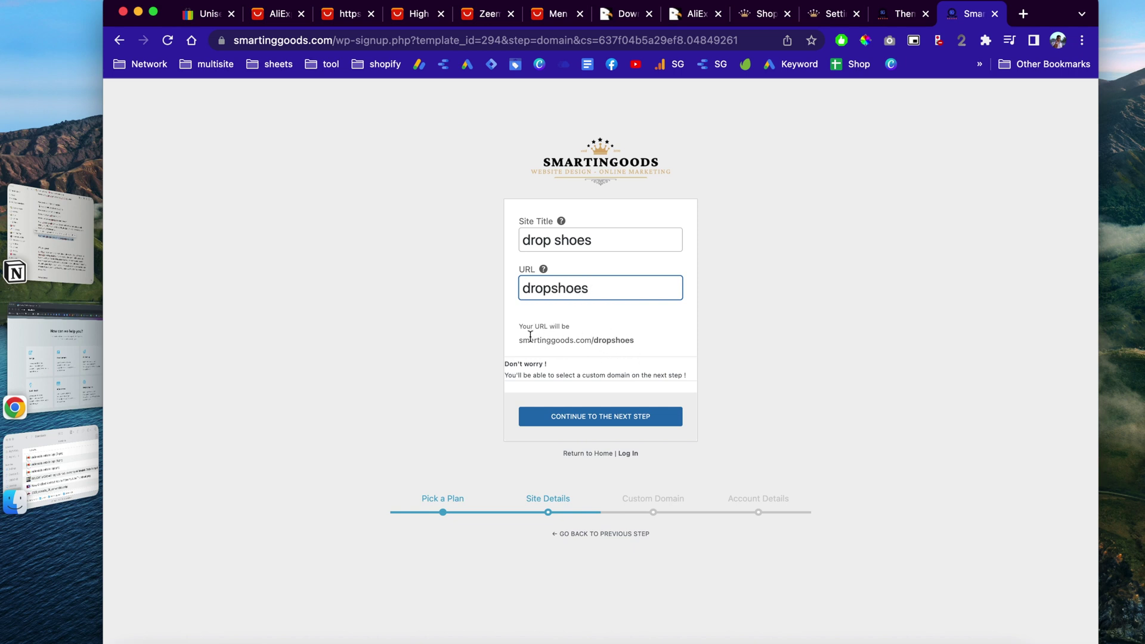
{"action": "left_click_drag", "start_coordinate": [518, 345], "coordinate": [587, 349]}
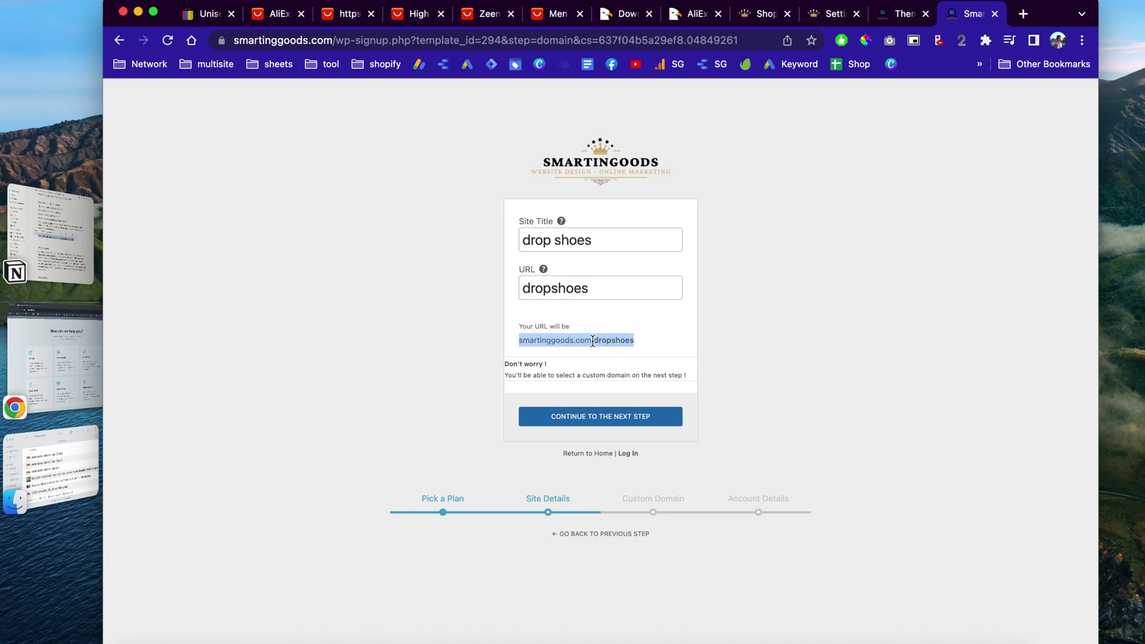
{"action": "left_click", "coordinate": [634, 341]}
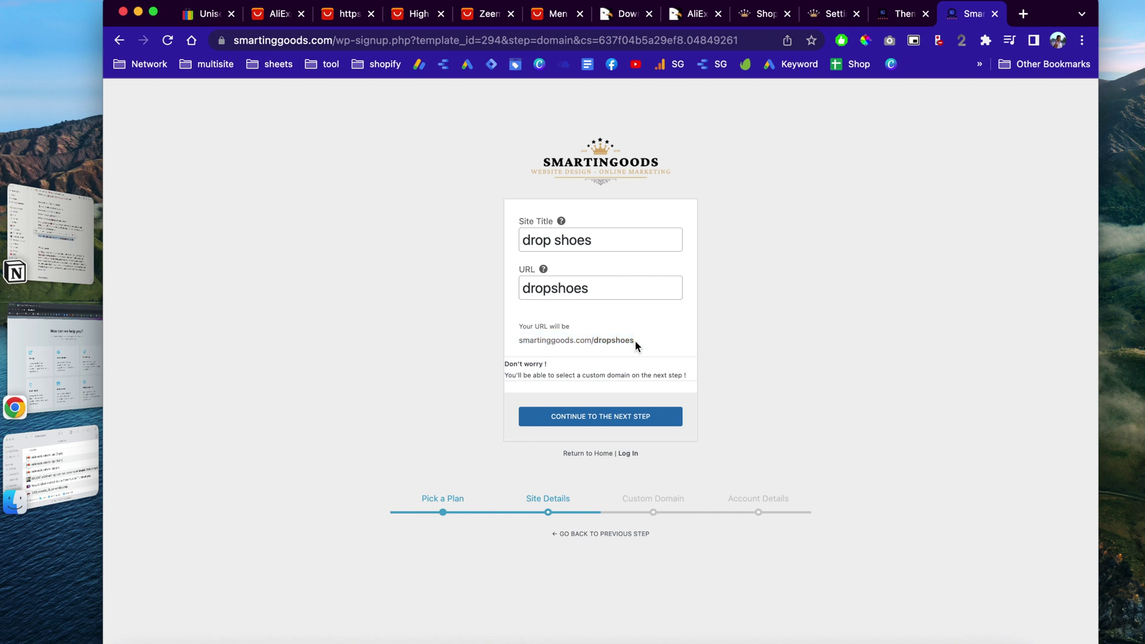
{"action": "left_click", "coordinate": [626, 417]}
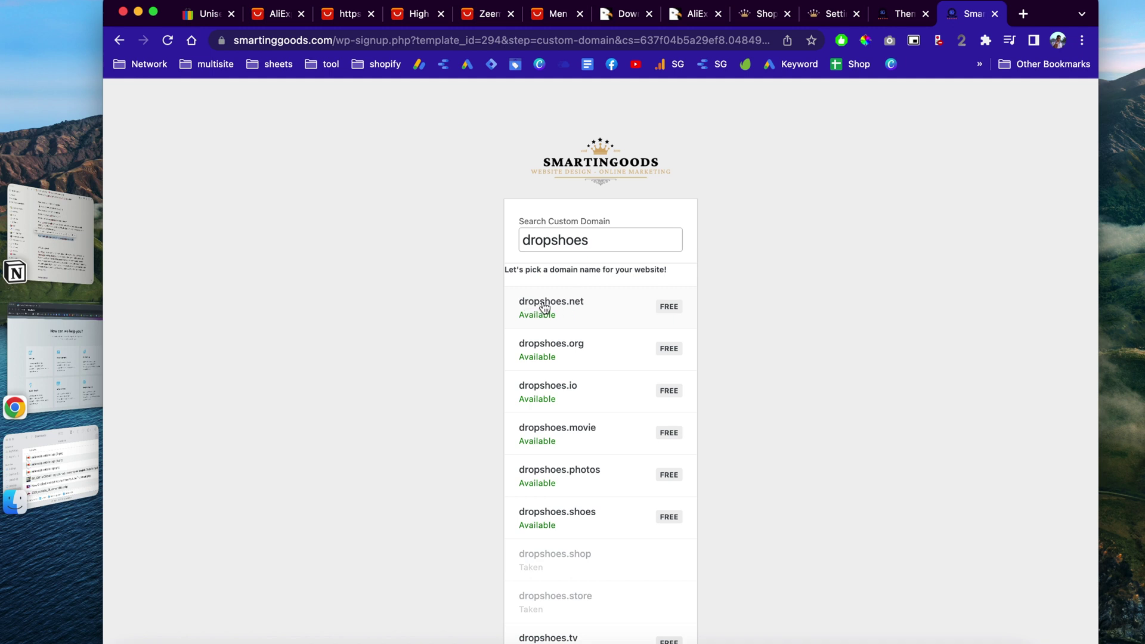
- Change the domain search to dropshoes101.com, select it, and skip the custom domain step
{"action": "left_click", "coordinate": [601, 241]}
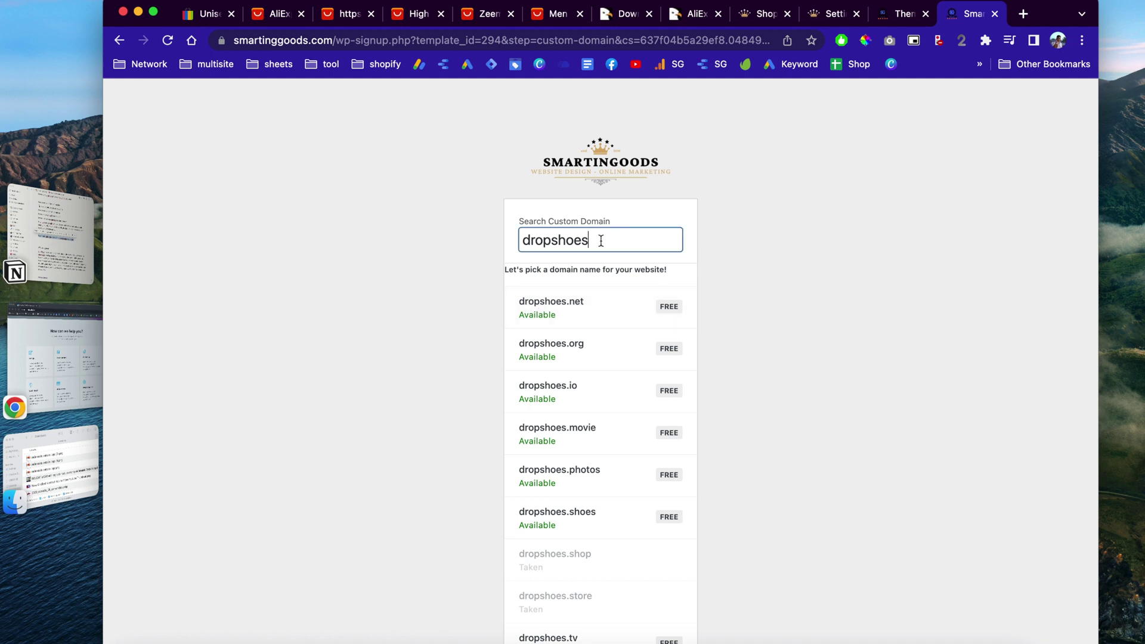
{"action": "type", "text": "101"}
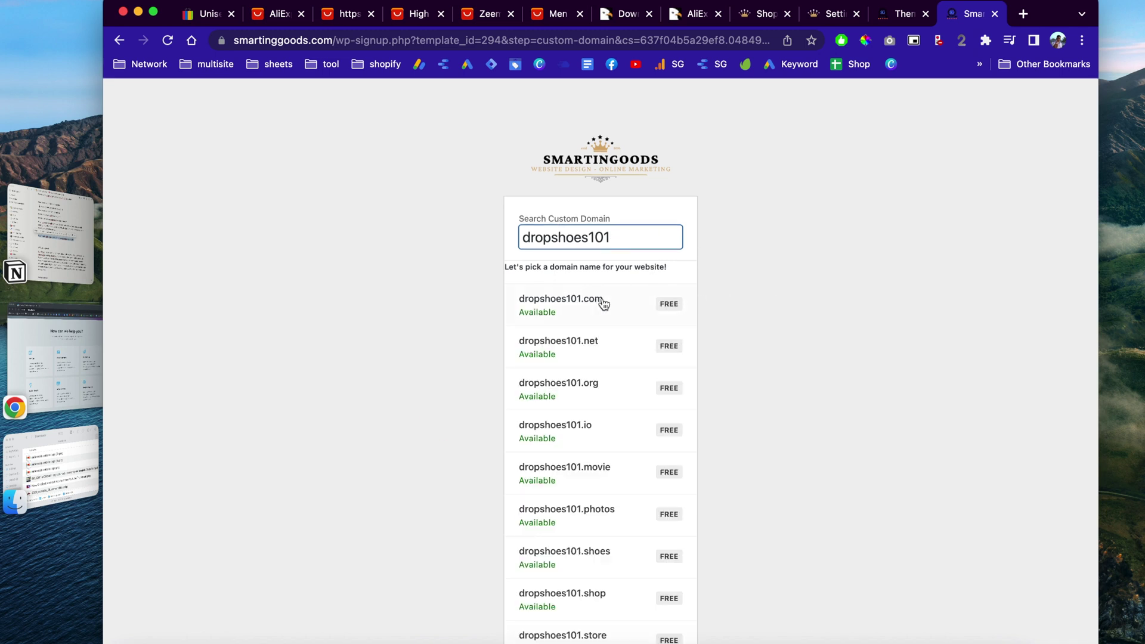
{"action": "left_click", "coordinate": [551, 304]}
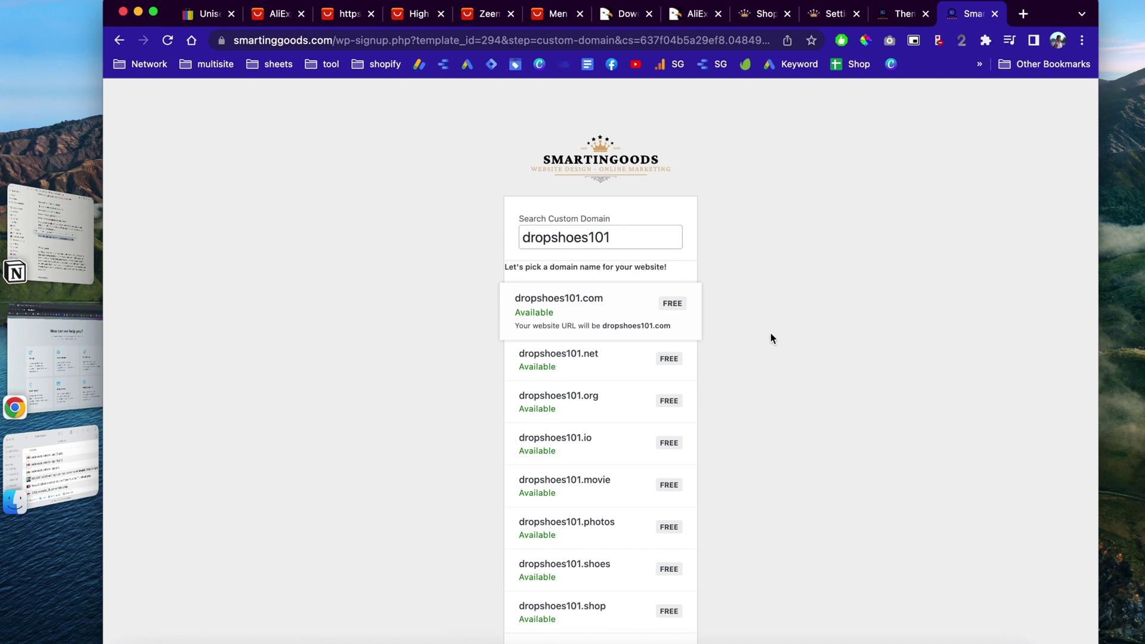
{"action": "scroll", "coordinate": [770, 333], "scroll_direction": "down", "scroll_amount": 5}
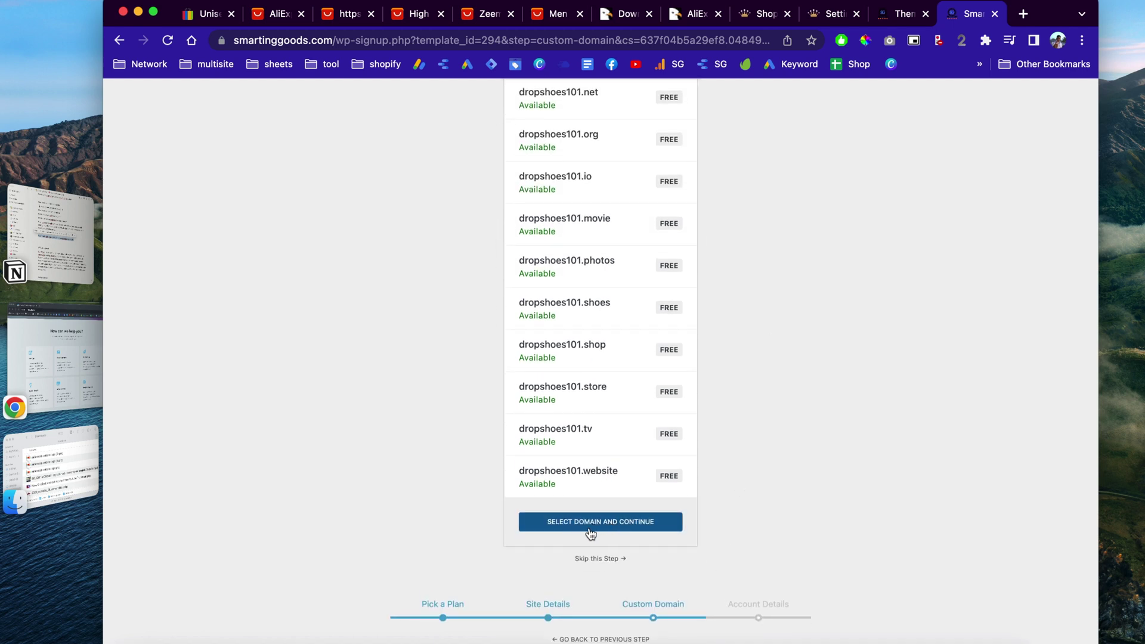
{"action": "left_click", "coordinate": [612, 560]}
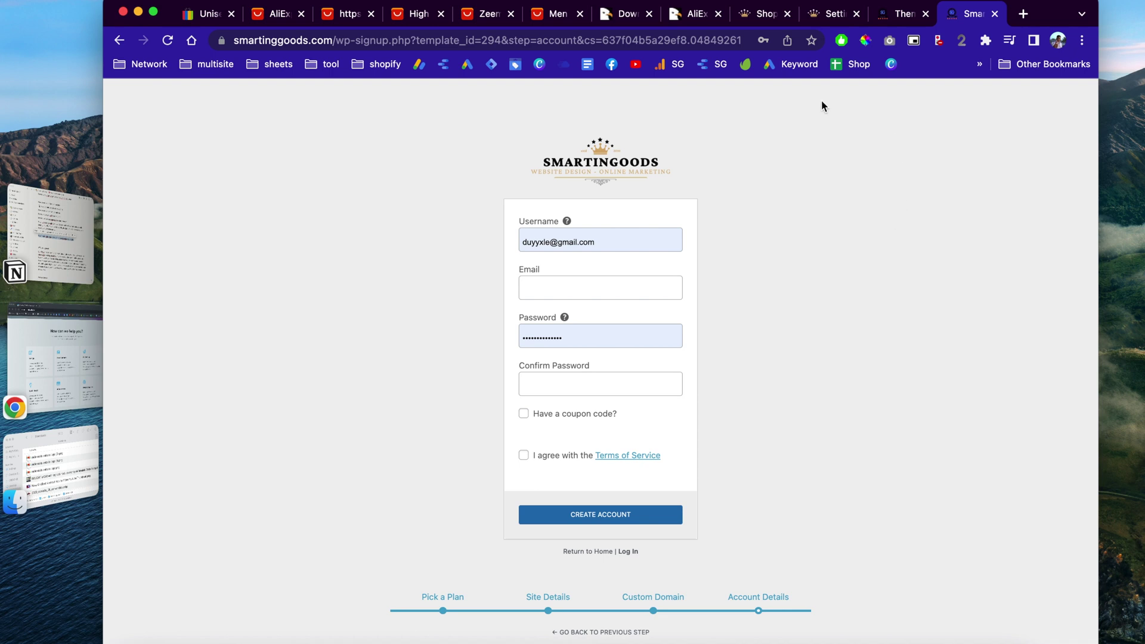
- Bring up the K1ngGold homepage, view its categories, and advance the latest products carousel
{"action": "left_click", "coordinate": [763, 15]}
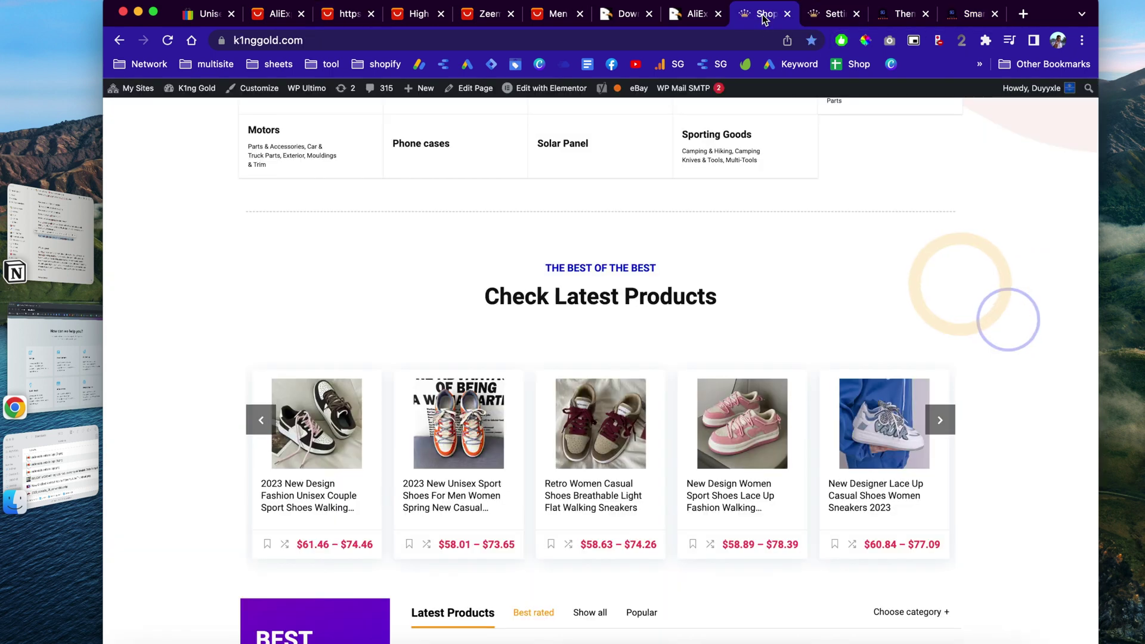
{"action": "scroll", "coordinate": [569, 327], "scroll_direction": "up", "scroll_amount": 10}
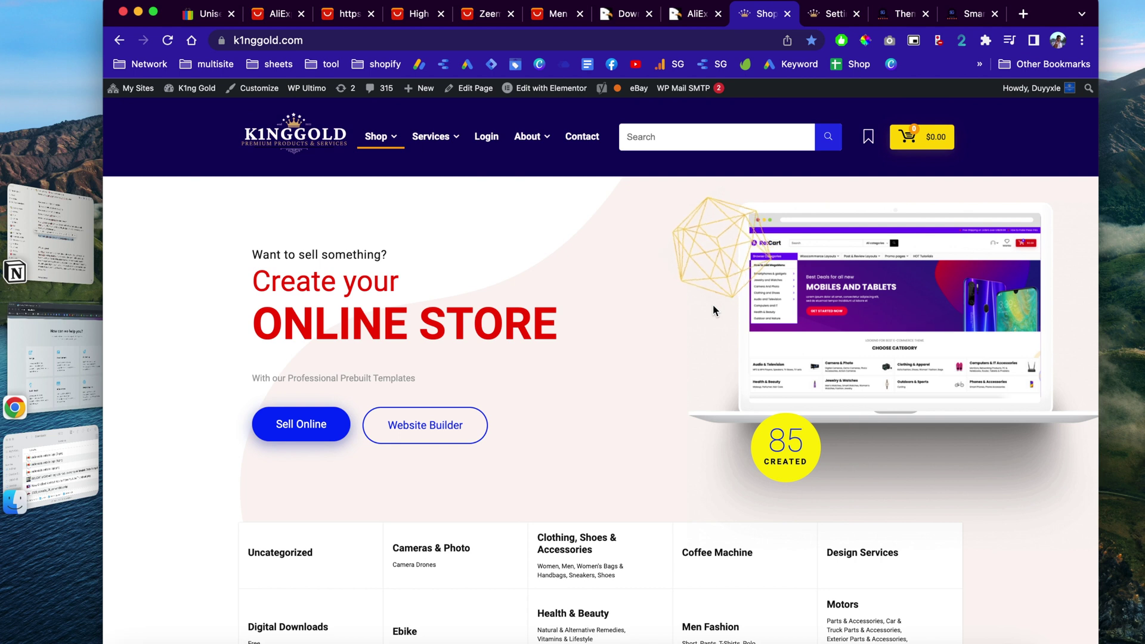
{"action": "scroll", "coordinate": [475, 254], "scroll_direction": "down", "scroll_amount": 9}
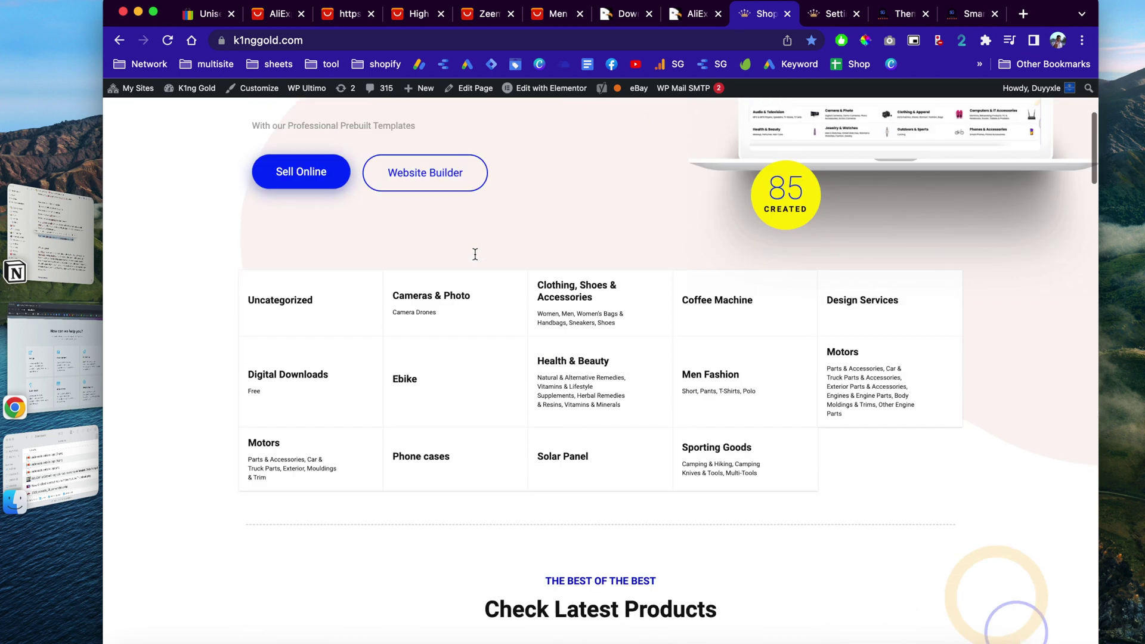
{"action": "scroll", "coordinate": [474, 260], "scroll_direction": "down", "scroll_amount": 2}
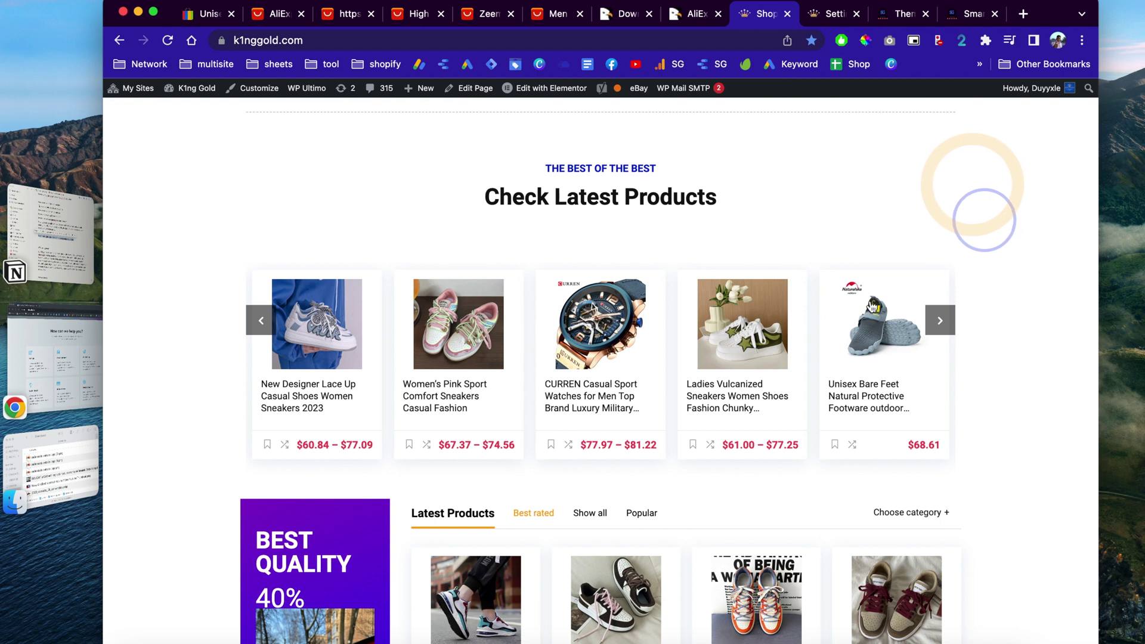
{"action": "left_click", "coordinate": [940, 320]}
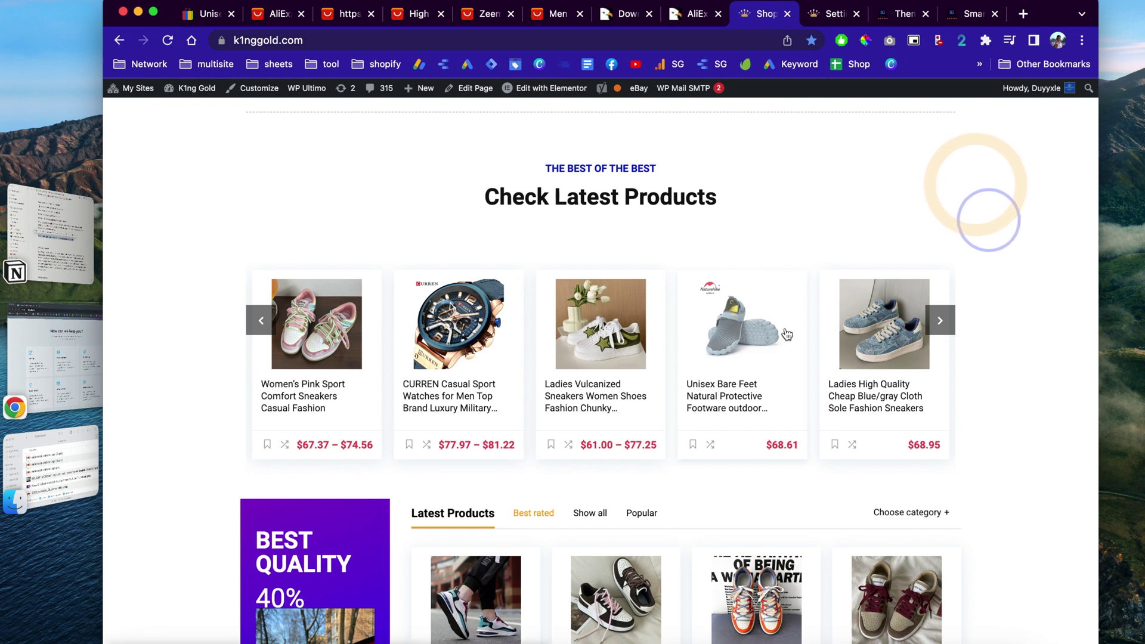
- Scroll down past the deal of the day to the bundle grid
{"action": "scroll", "coordinate": [673, 341], "scroll_direction": "down", "scroll_amount": 5}
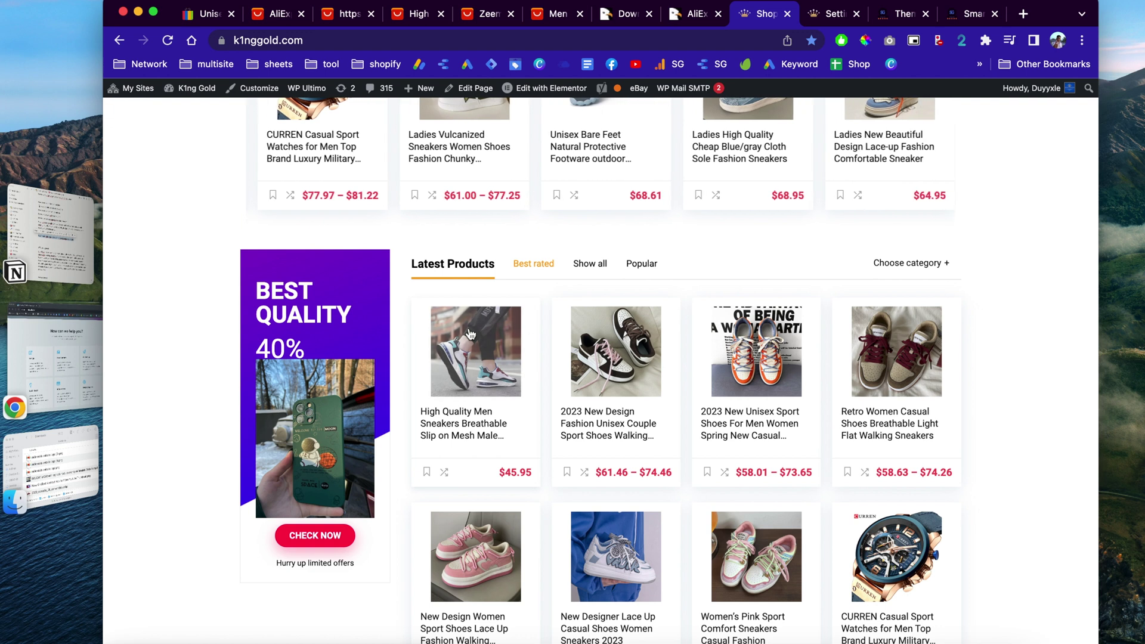
{"action": "scroll", "coordinate": [485, 349], "scroll_direction": "down", "scroll_amount": 1}
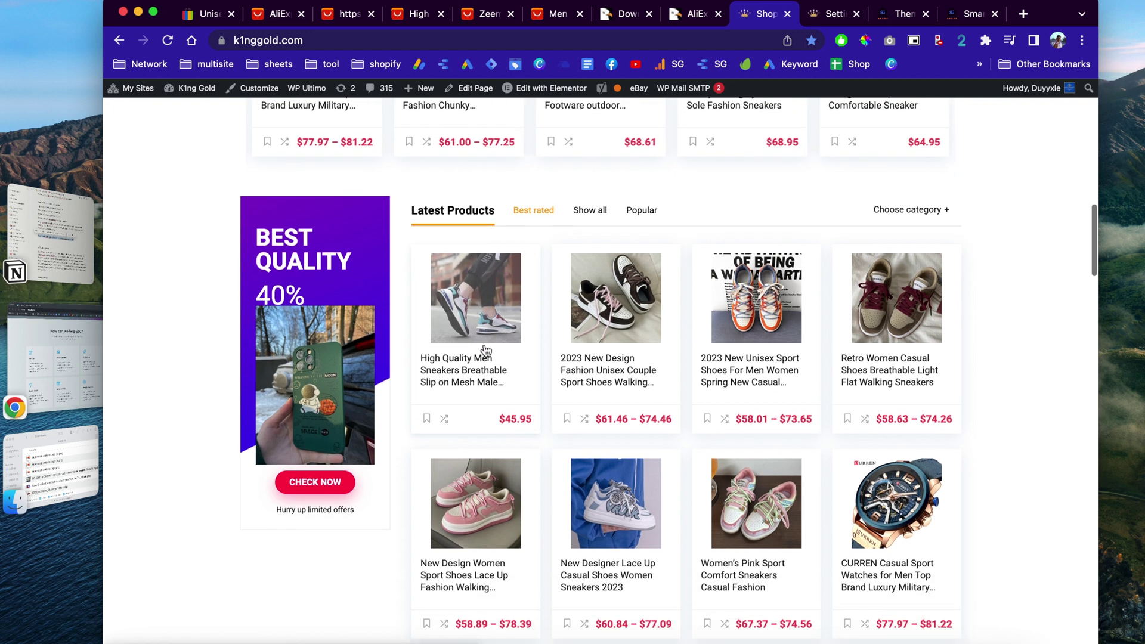
{"action": "scroll", "coordinate": [495, 300], "scroll_direction": "down", "scroll_amount": 10}
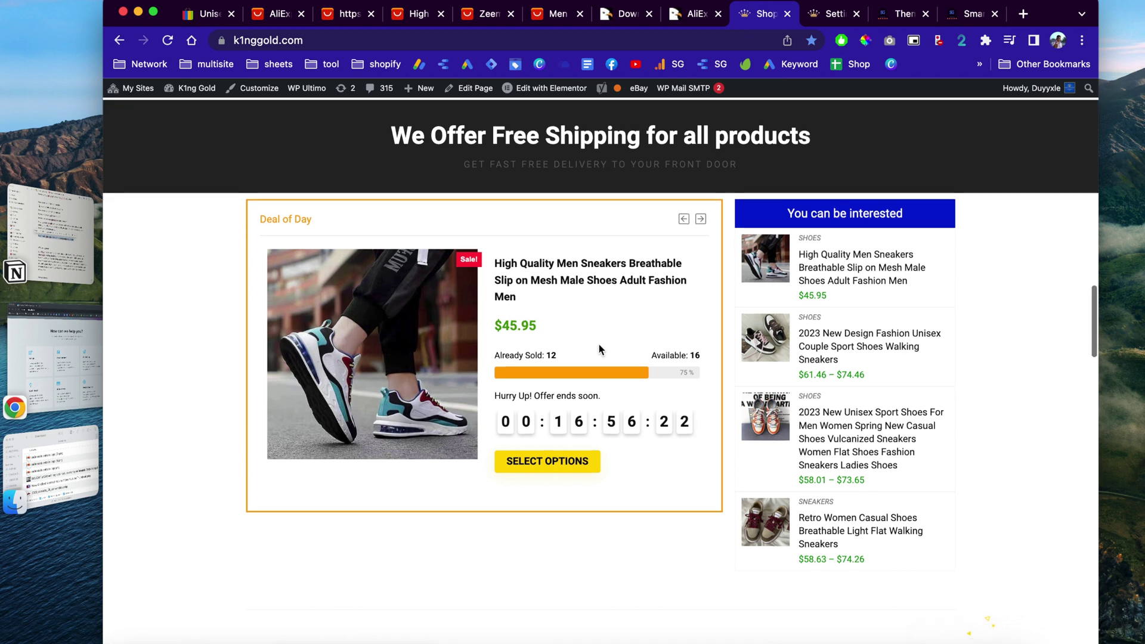
{"action": "scroll", "coordinate": [599, 344], "scroll_direction": "down", "scroll_amount": 2}
{"action": "scroll", "coordinate": [846, 382], "scroll_direction": "down", "scroll_amount": 2}
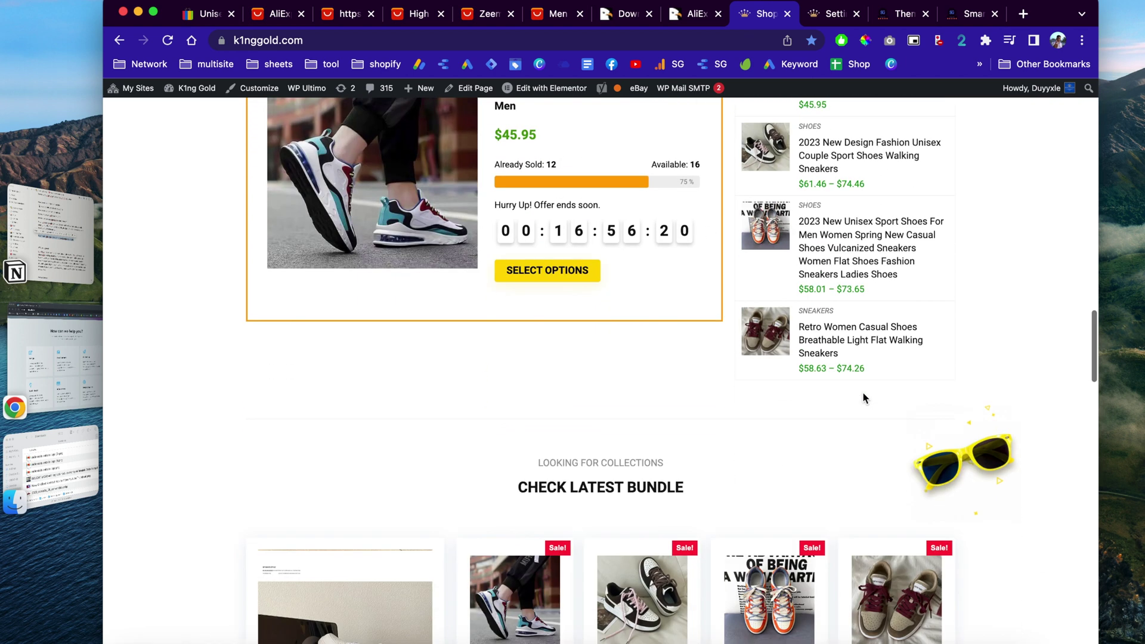
{"action": "scroll", "coordinate": [745, 441], "scroll_direction": "down", "scroll_amount": 1}
{"action": "scroll", "coordinate": [757, 445], "scroll_direction": "down", "scroll_amount": 2}
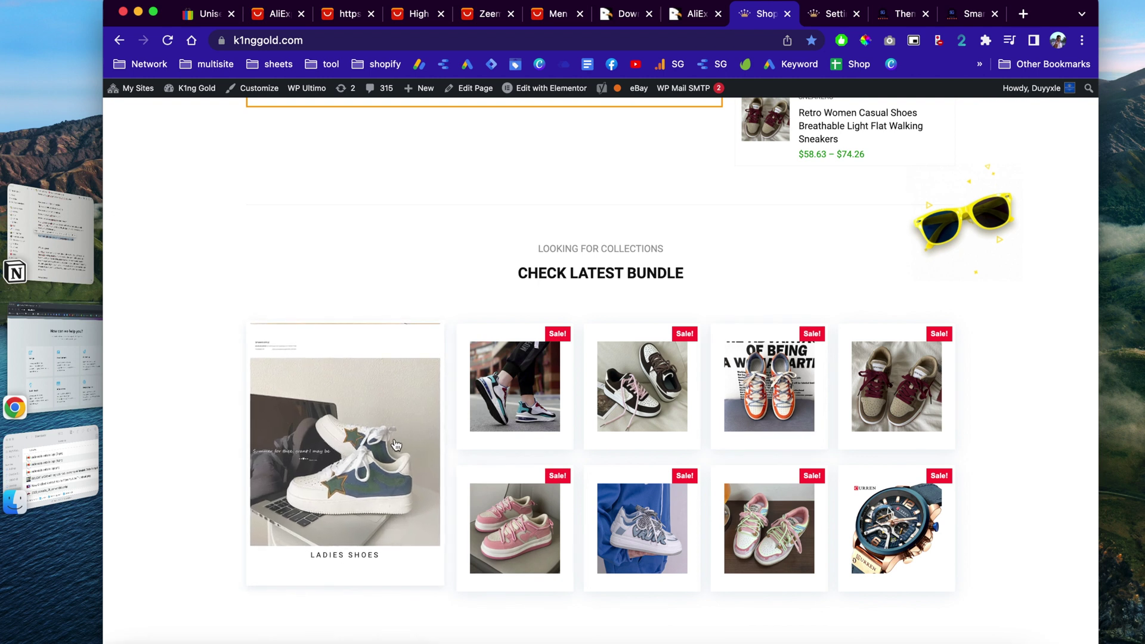
{"action": "scroll", "coordinate": [395, 444], "scroll_direction": "down", "scroll_amount": 2}
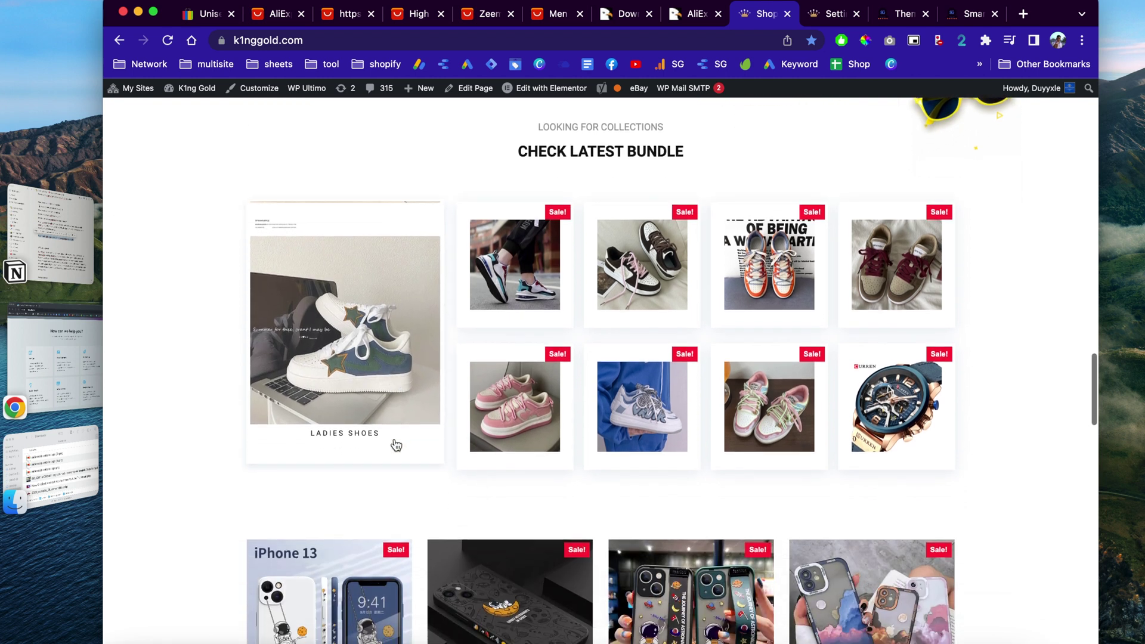
{"action": "scroll", "coordinate": [394, 442], "scroll_direction": "down", "scroll_amount": 4}
- Open the astronaut iPhone case page and check it at mobile and desktop widths
{"action": "left_click", "coordinate": [395, 421]}
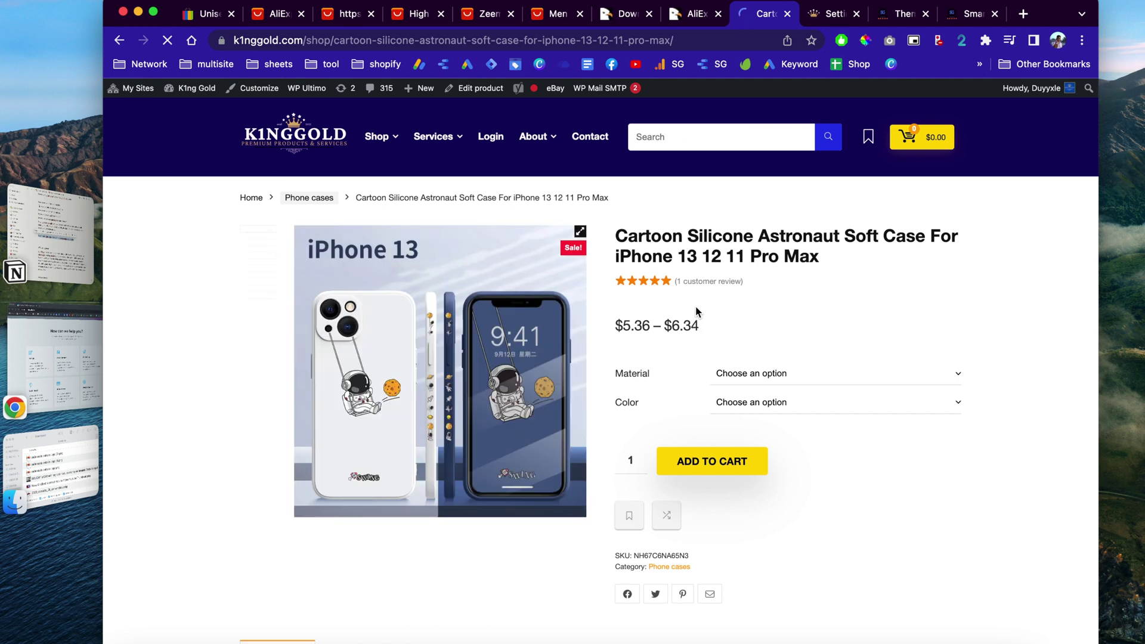
{"action": "left_click_drag", "start_coordinate": [189, 301], "coordinate": [723, 293]}
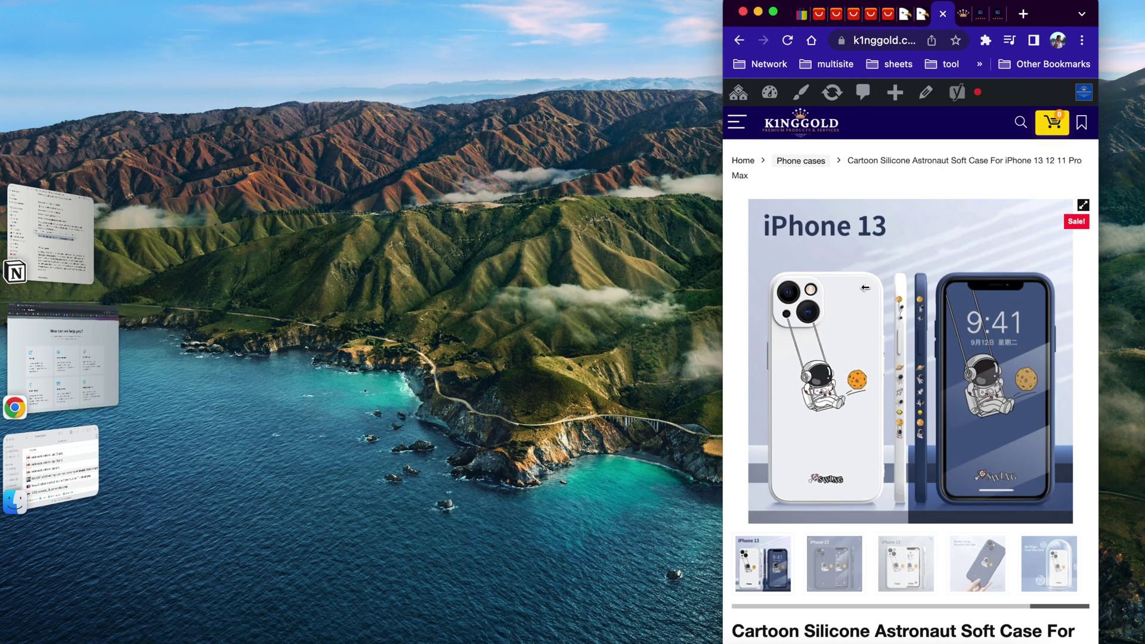
{"action": "scroll", "coordinate": [913, 426], "scroll_direction": "down", "scroll_amount": 2}
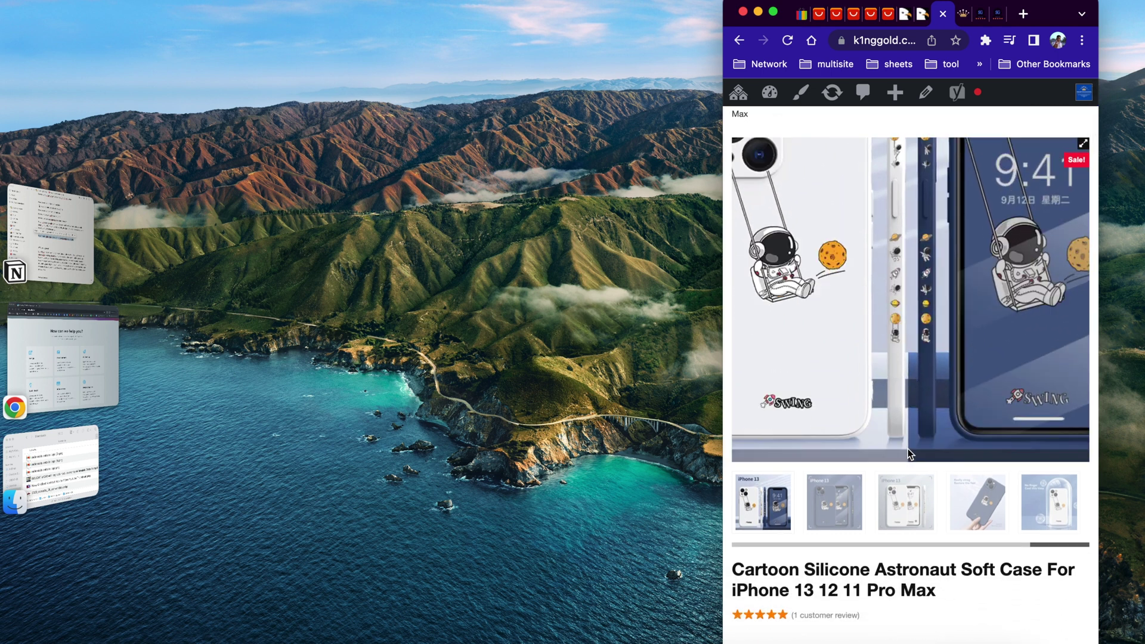
{"action": "scroll", "coordinate": [907, 448], "scroll_direction": "down", "scroll_amount": 5}
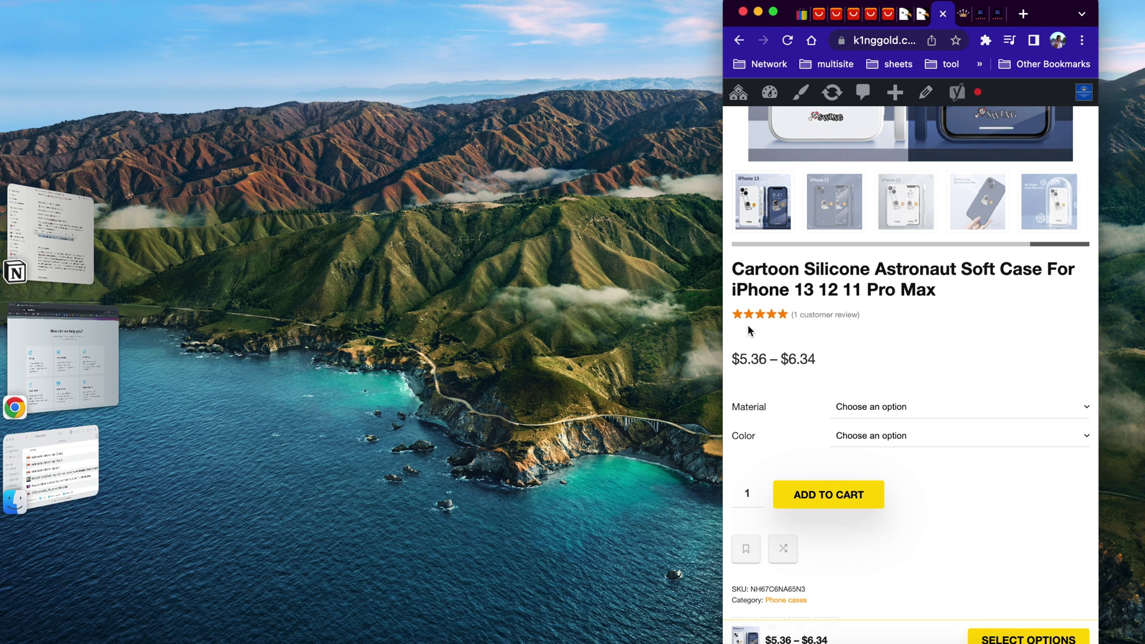
{"action": "left_click_drag", "start_coordinate": [724, 348], "coordinate": [154, 328]}
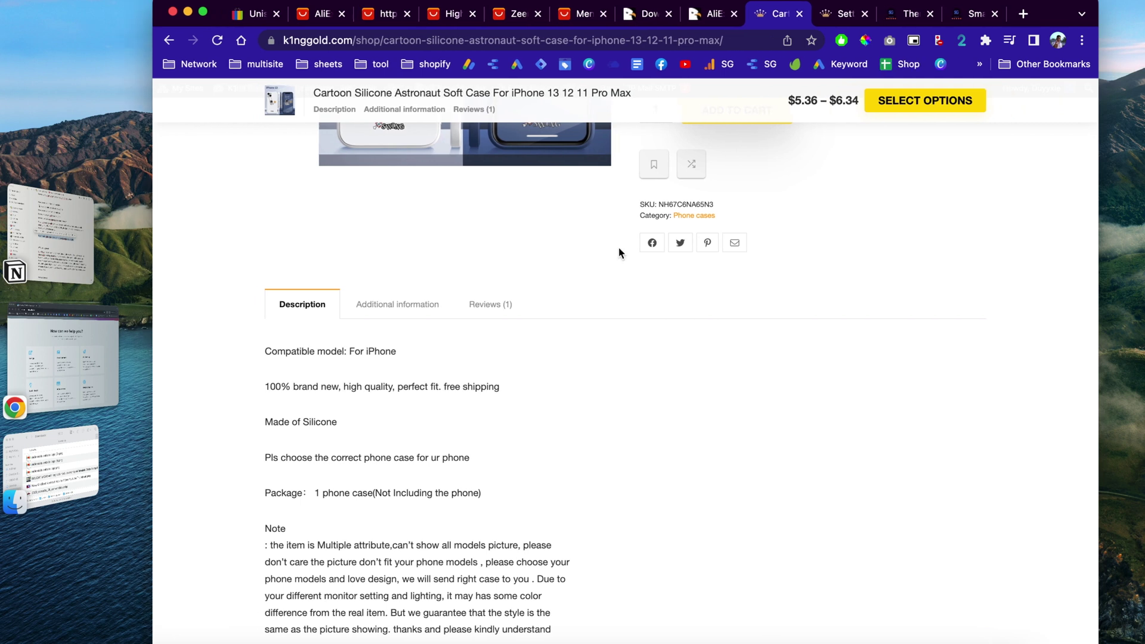
{"action": "scroll", "coordinate": [642, 327], "scroll_direction": "up", "scroll_amount": 2}
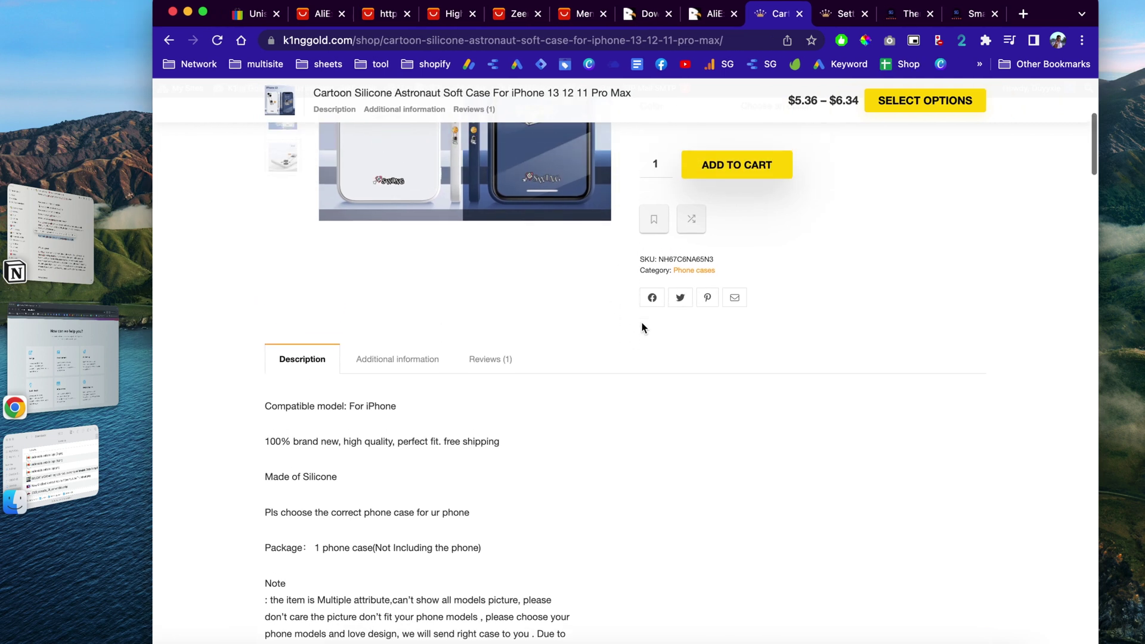
- Review the case's Additional information specifications, then return to the AliExpress sneaker listing
{"action": "left_click", "coordinate": [400, 374]}
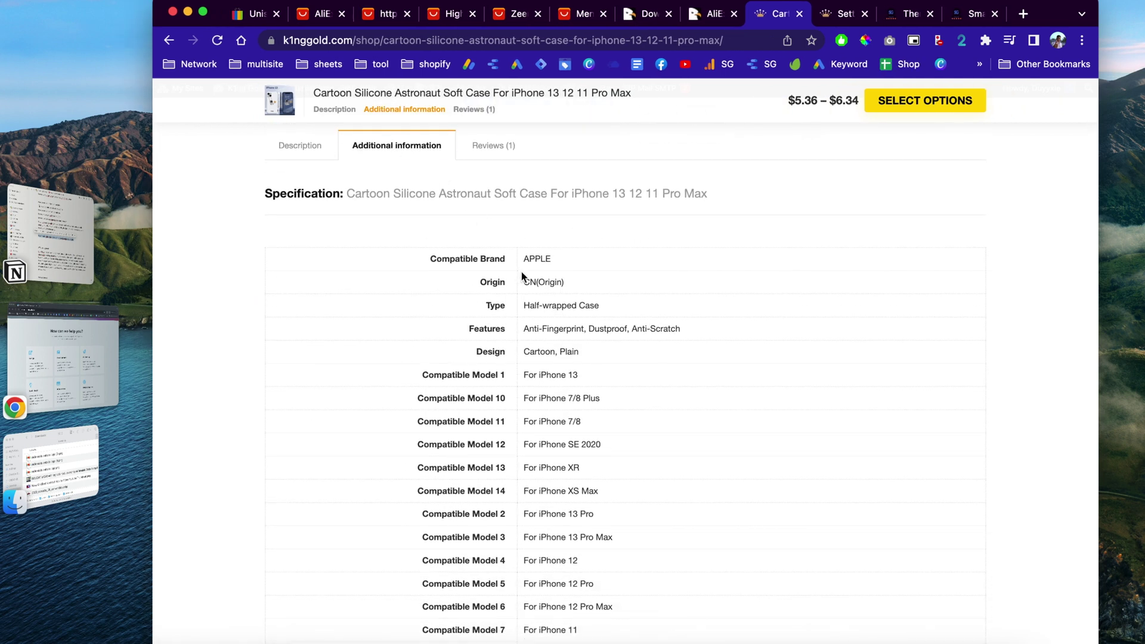
{"action": "scroll", "coordinate": [522, 322], "scroll_direction": "down", "scroll_amount": 3}
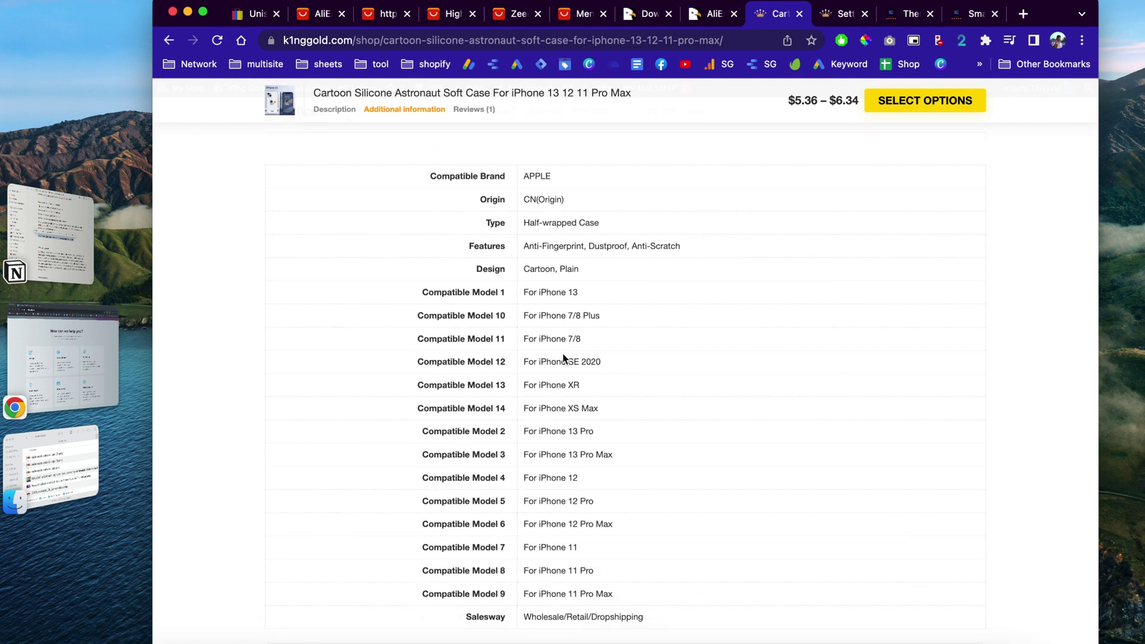
{"action": "scroll", "coordinate": [560, 402], "scroll_direction": "down", "scroll_amount": 9}
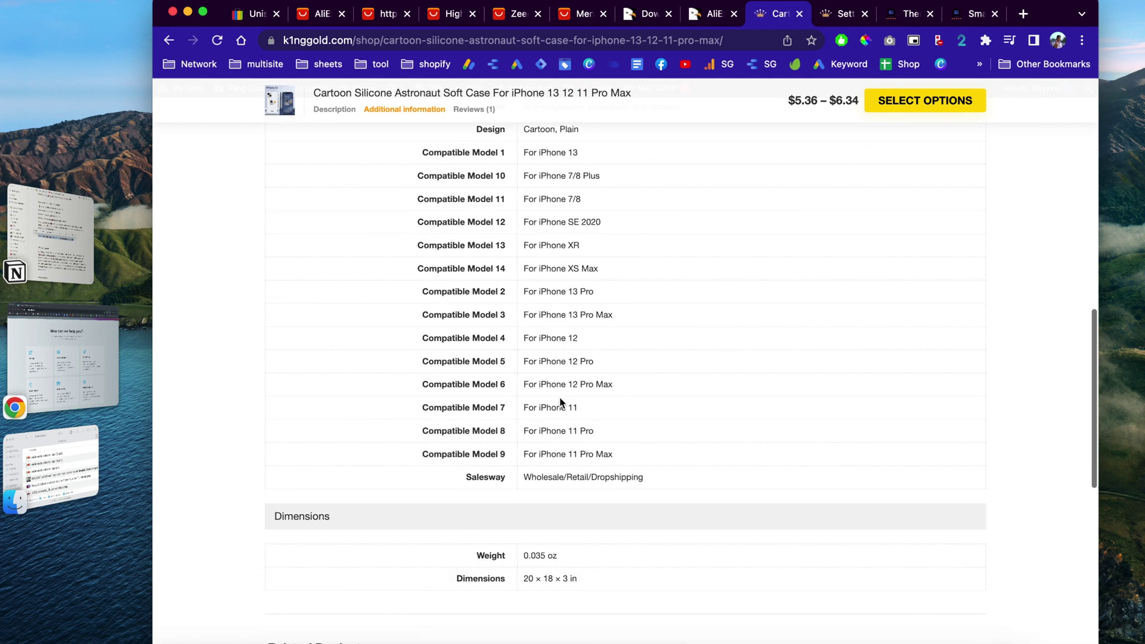
{"action": "key", "text": "Home"}
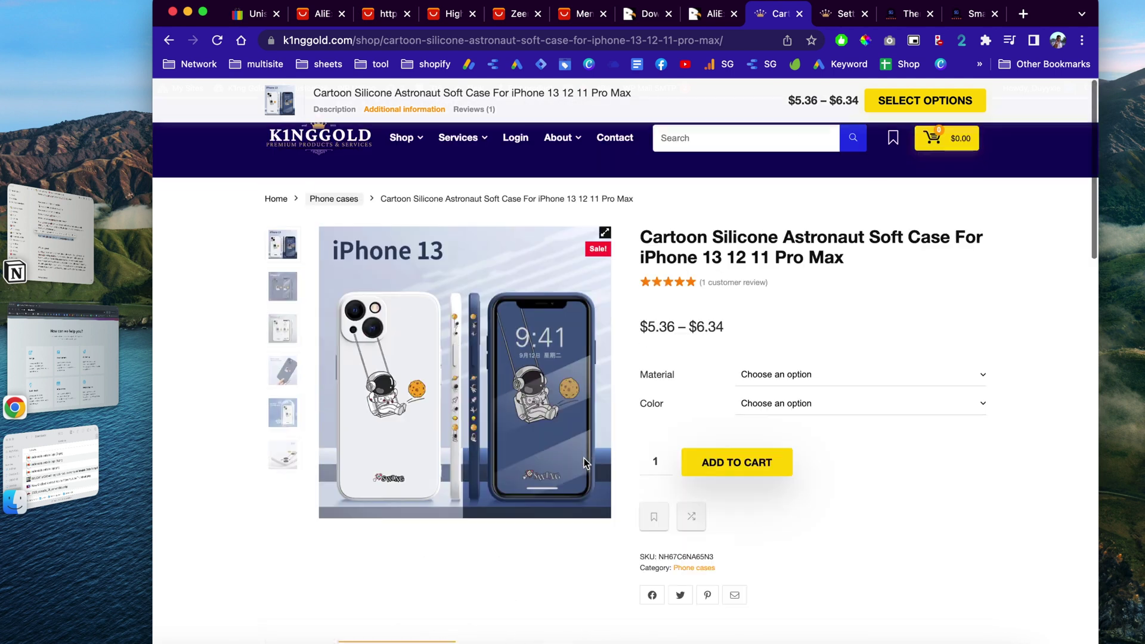
{"action": "left_click", "coordinate": [583, 20]}
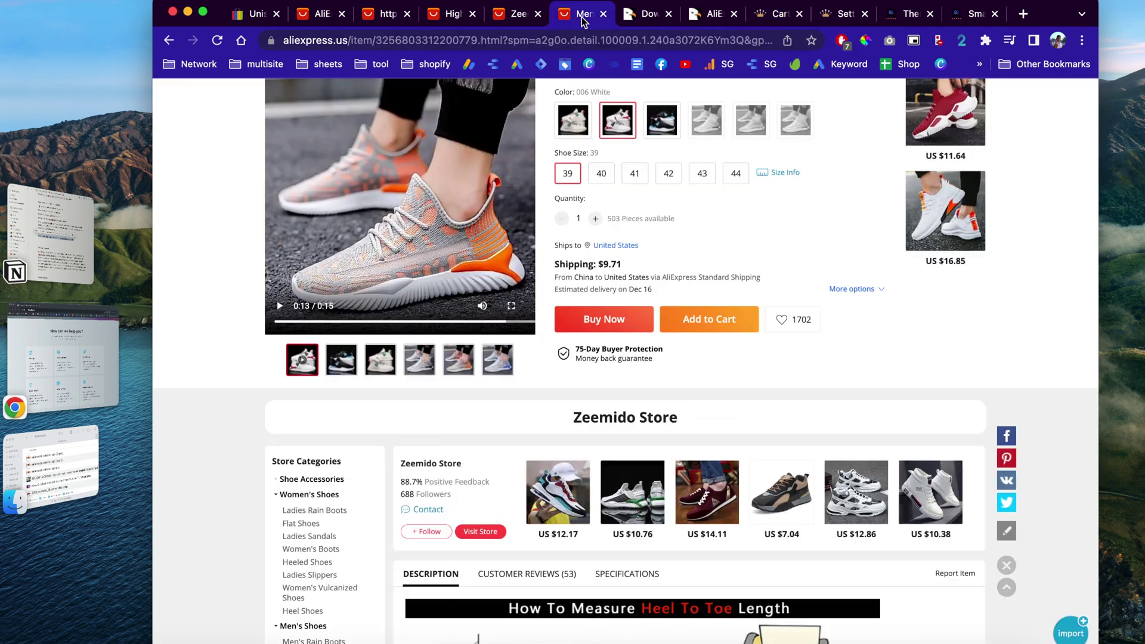
- Import the Zeemido men's mesh sneaker with Ali2Woo and open the import list
{"action": "scroll", "coordinate": [814, 384], "scroll_direction": "up", "scroll_amount": 10}
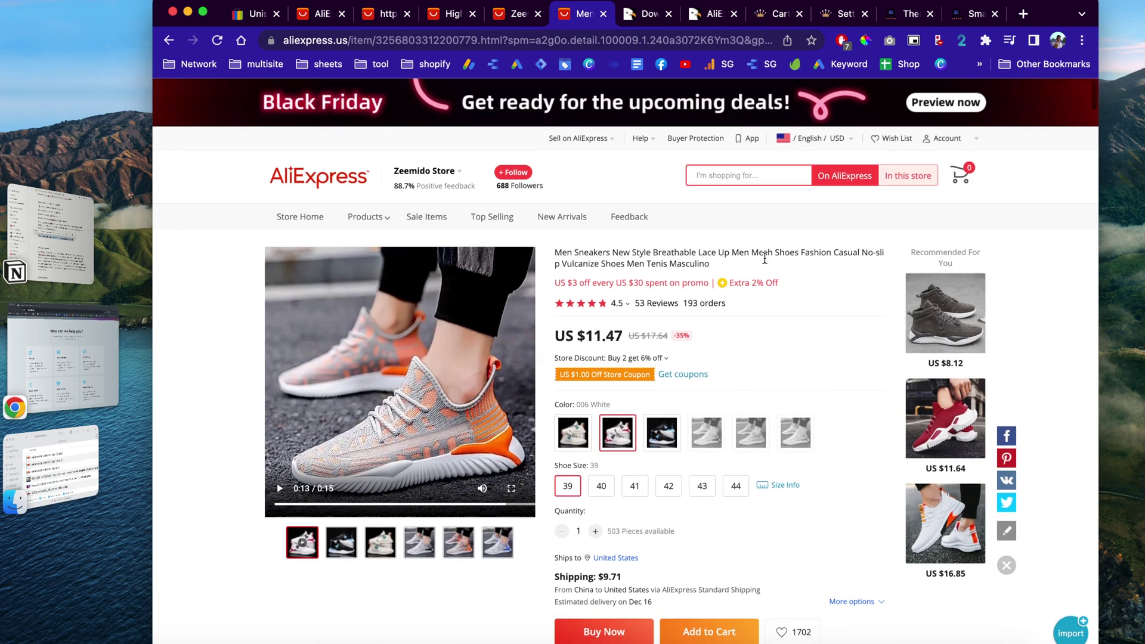
{"action": "left_click", "coordinate": [1071, 630]}
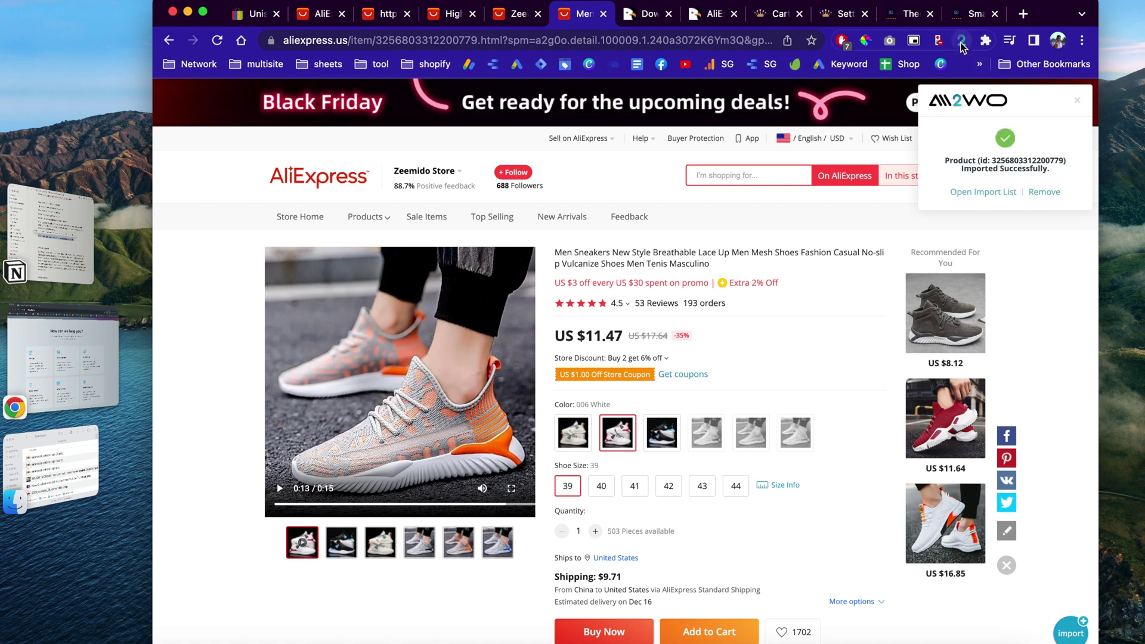
{"action": "left_click", "coordinate": [984, 191]}
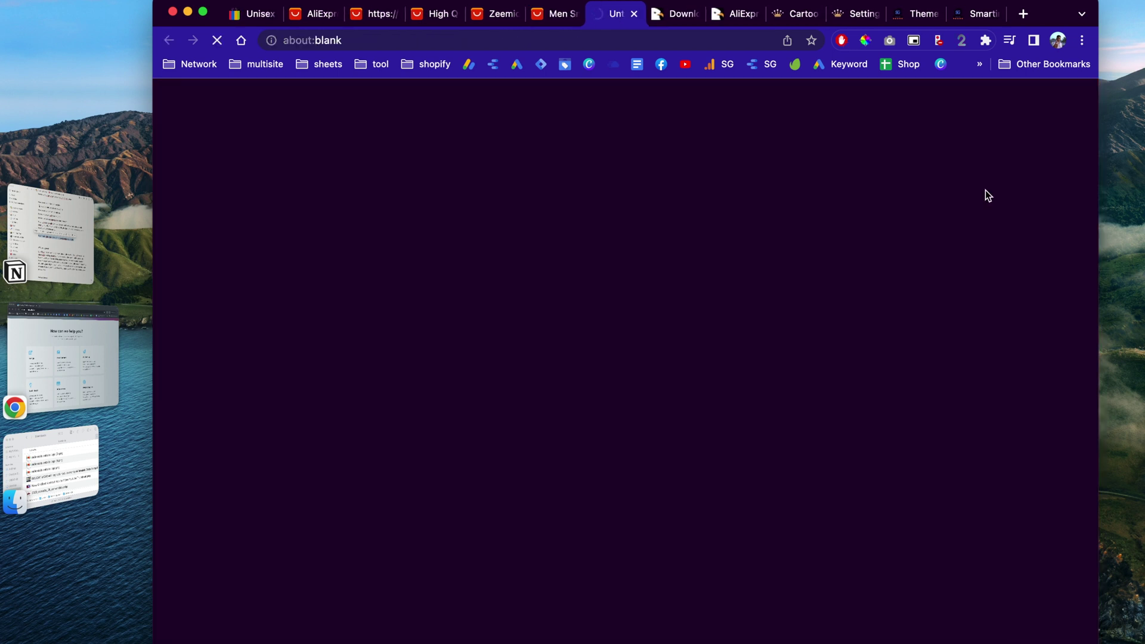